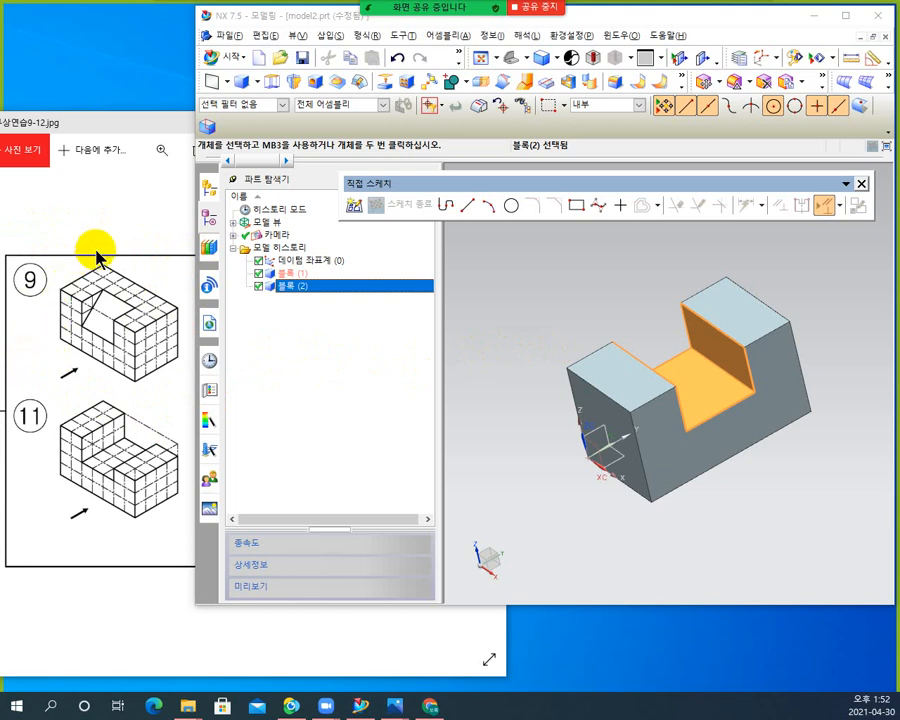
- Create a new millimetre model part from the 모델 template, named model3.prt
click(256, 82)
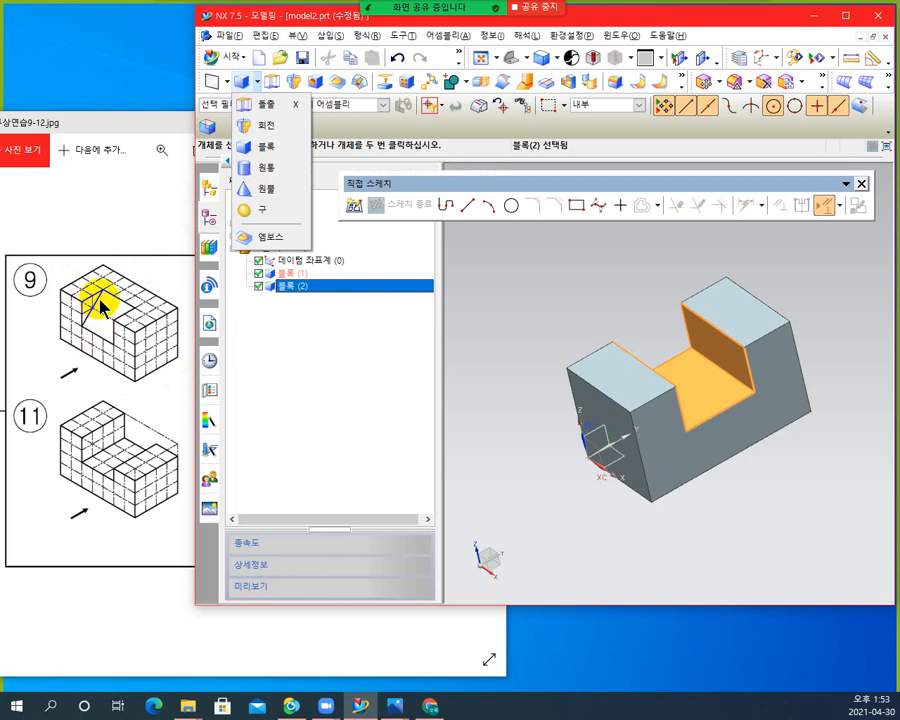
click(365, 350)
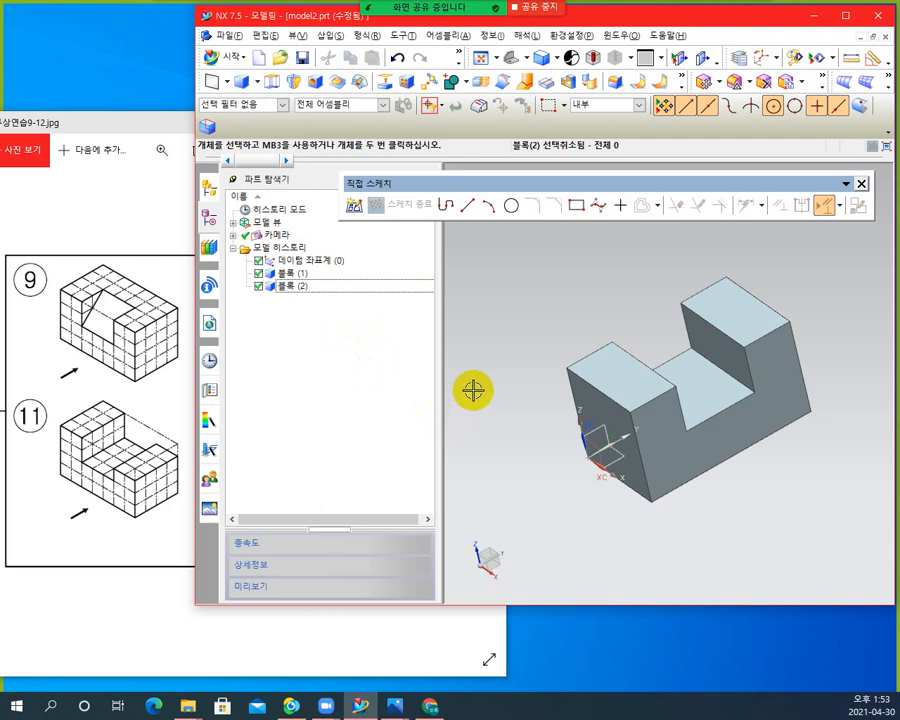
click(262, 62)
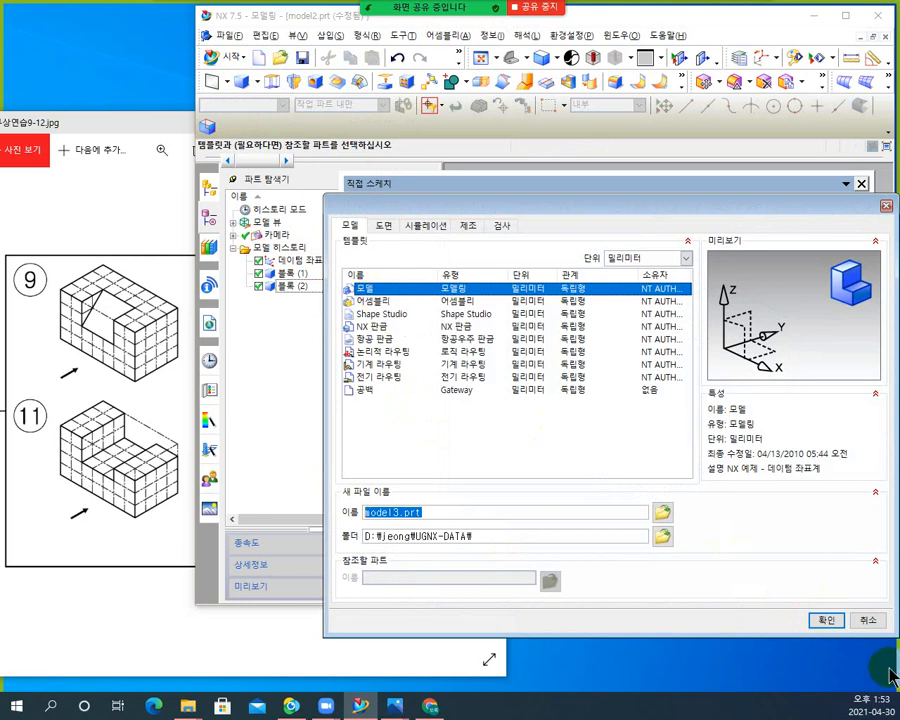
click(826, 620)
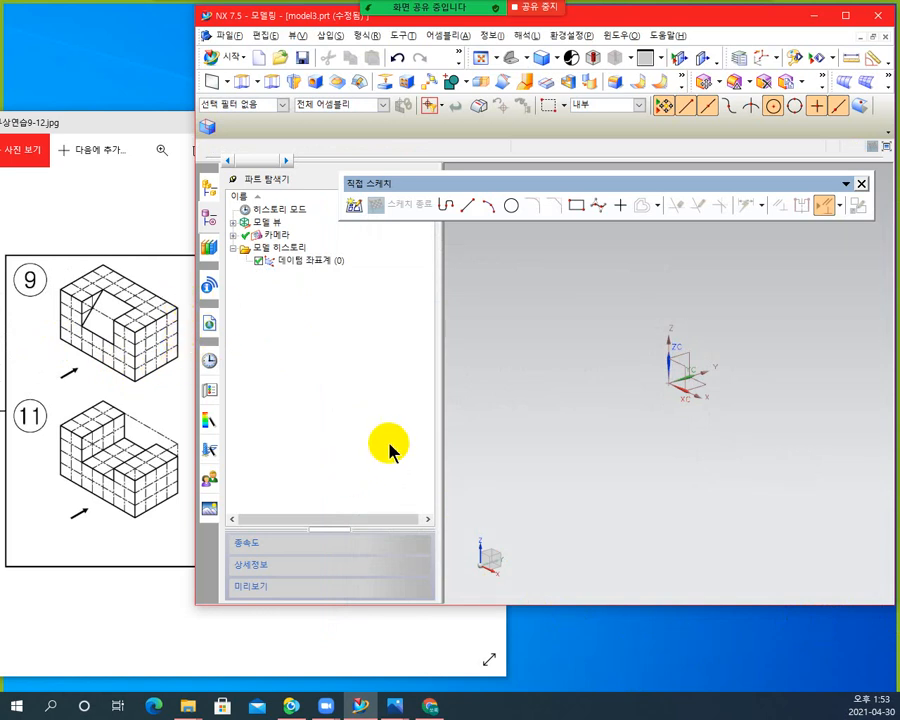
- Create a block at the origin with length 70 mm (XC), width 40 mm (YC) and height 40 mm (ZC), without a Boolean
click(258, 89)
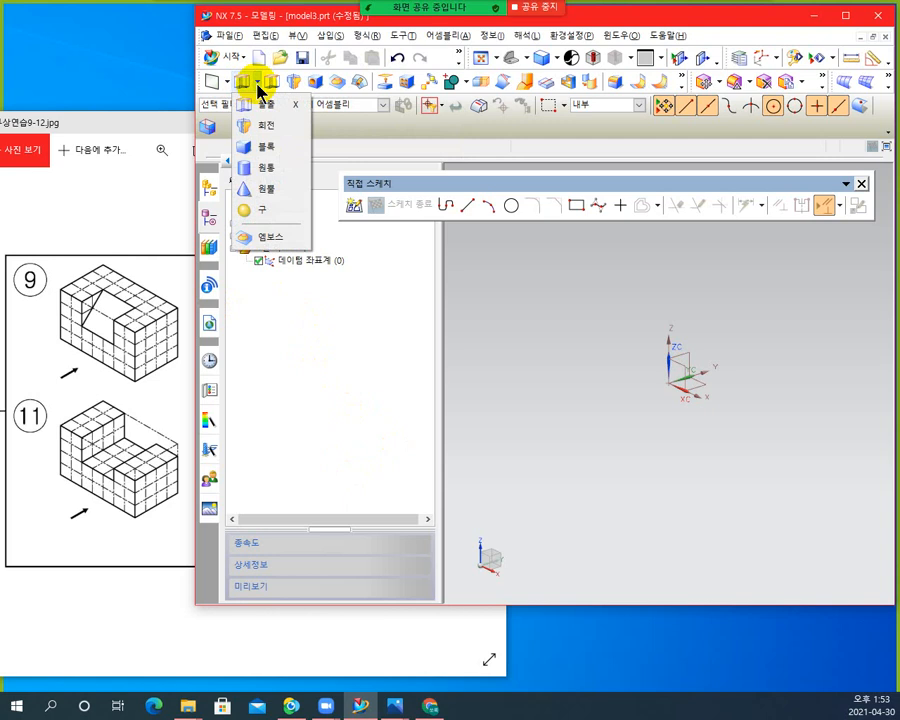
click(267, 148)
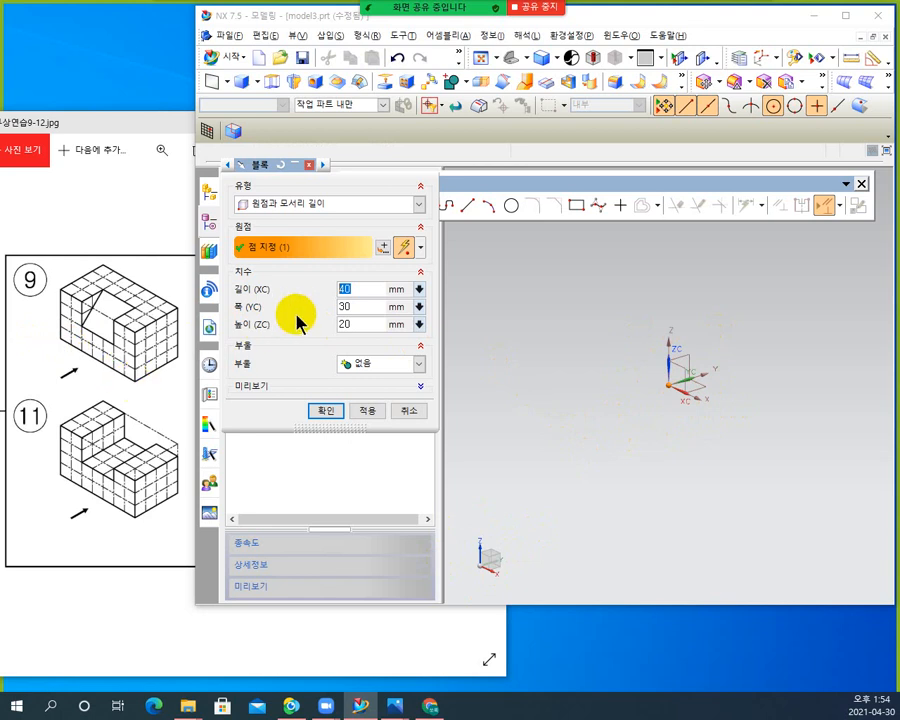
text(70)
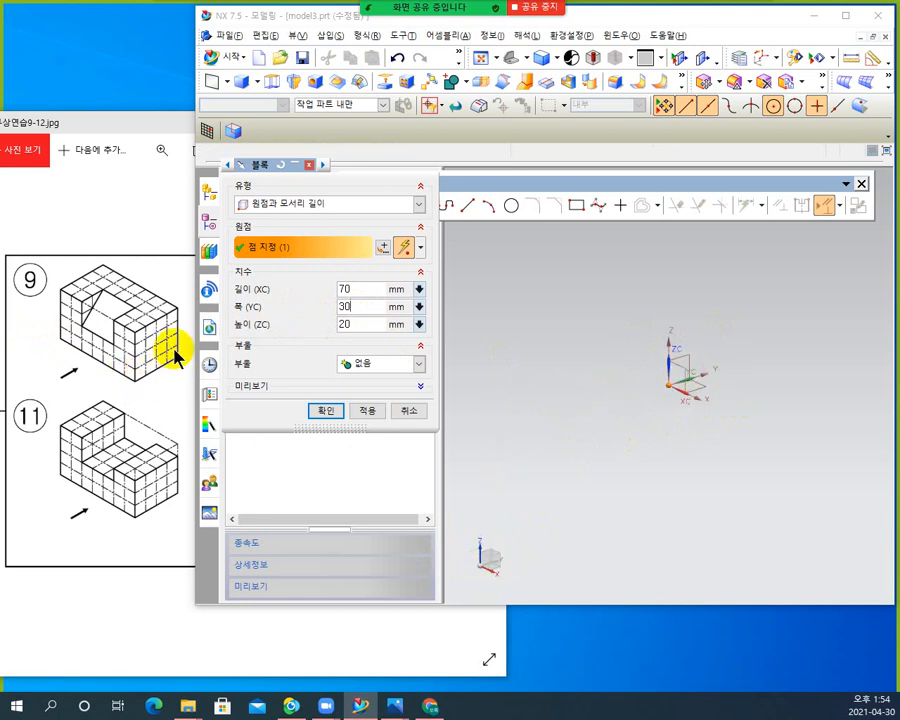
double_click(345, 306)
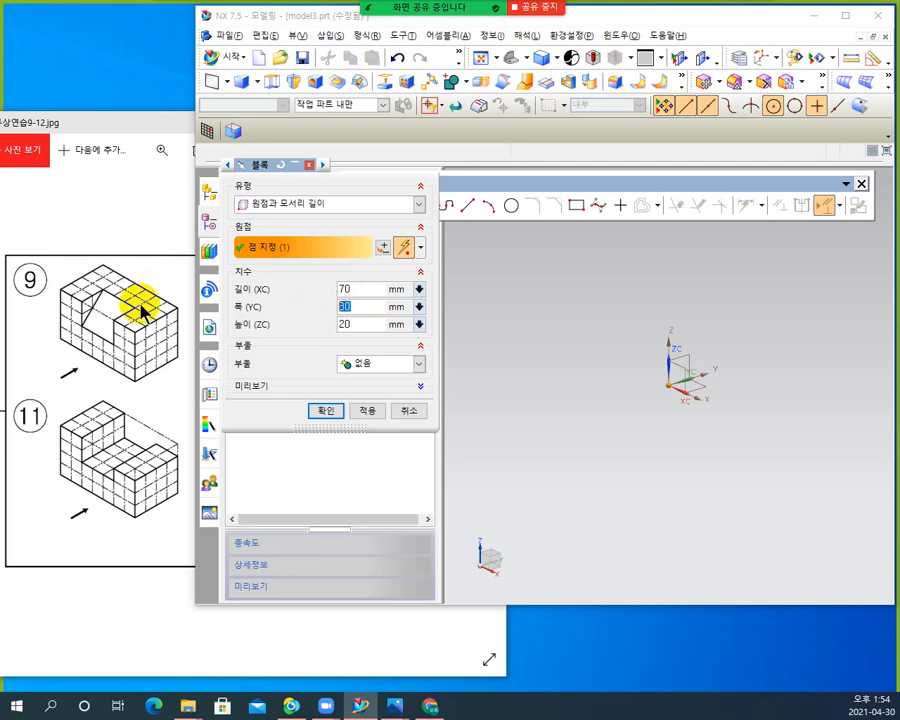
text(40)
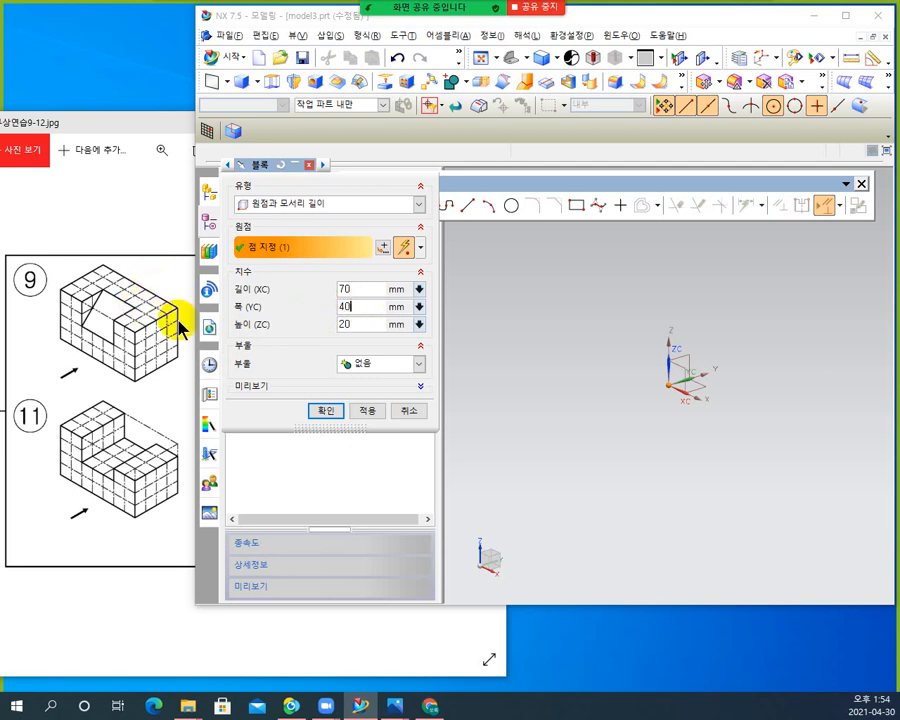
click(360, 324)
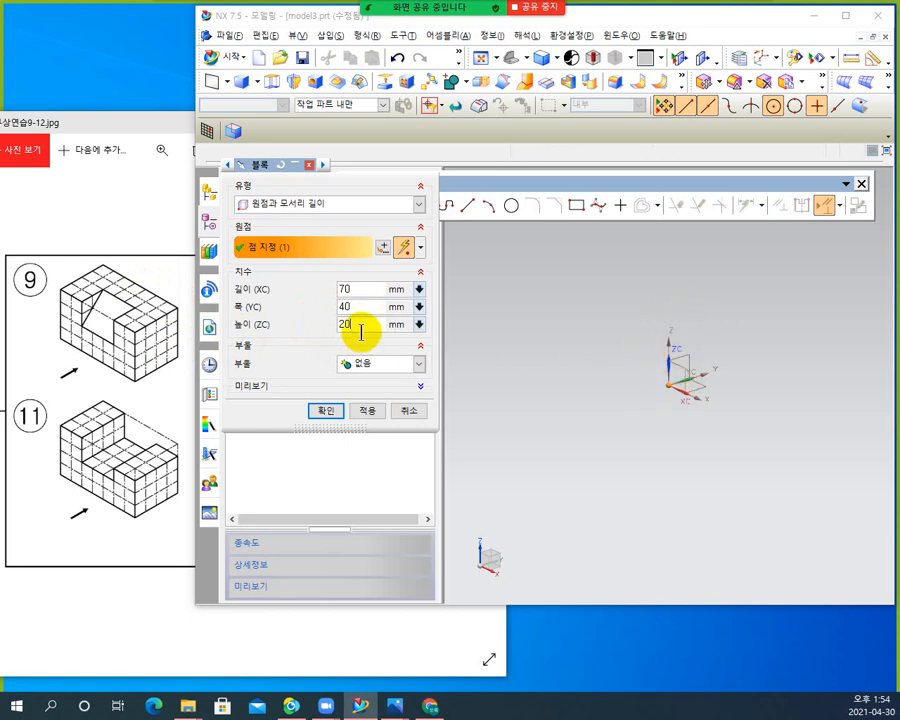
drag(182, 305, 156, 308)
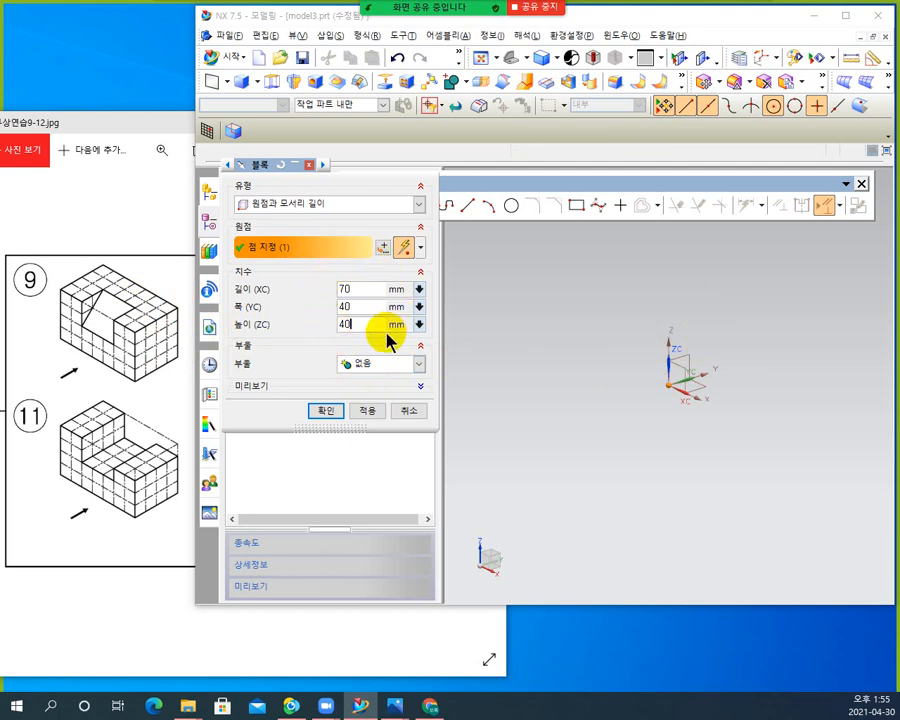
click(333, 414)
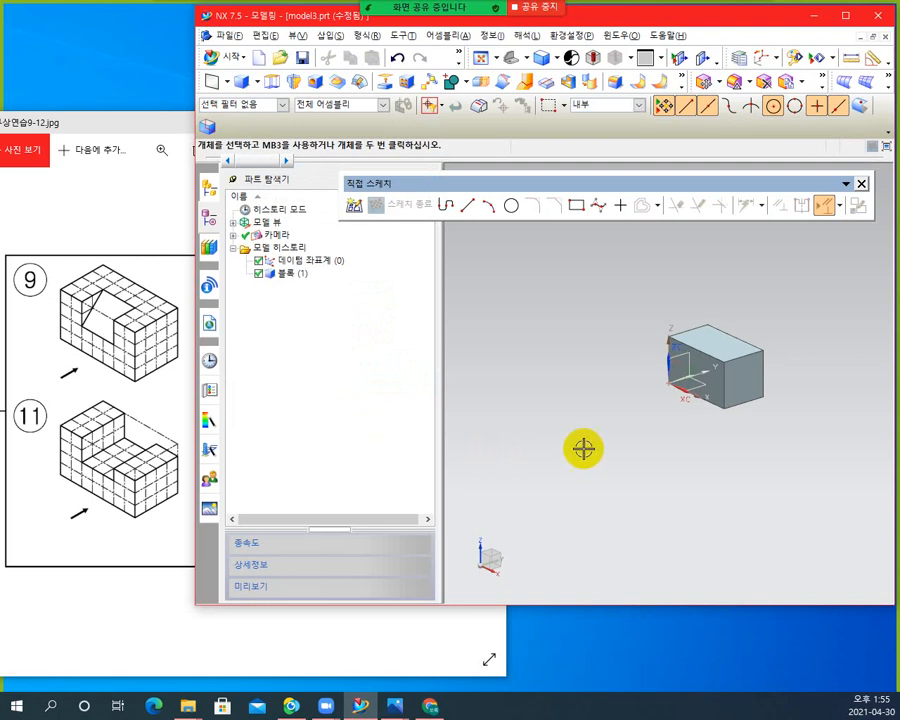
click(769, 319)
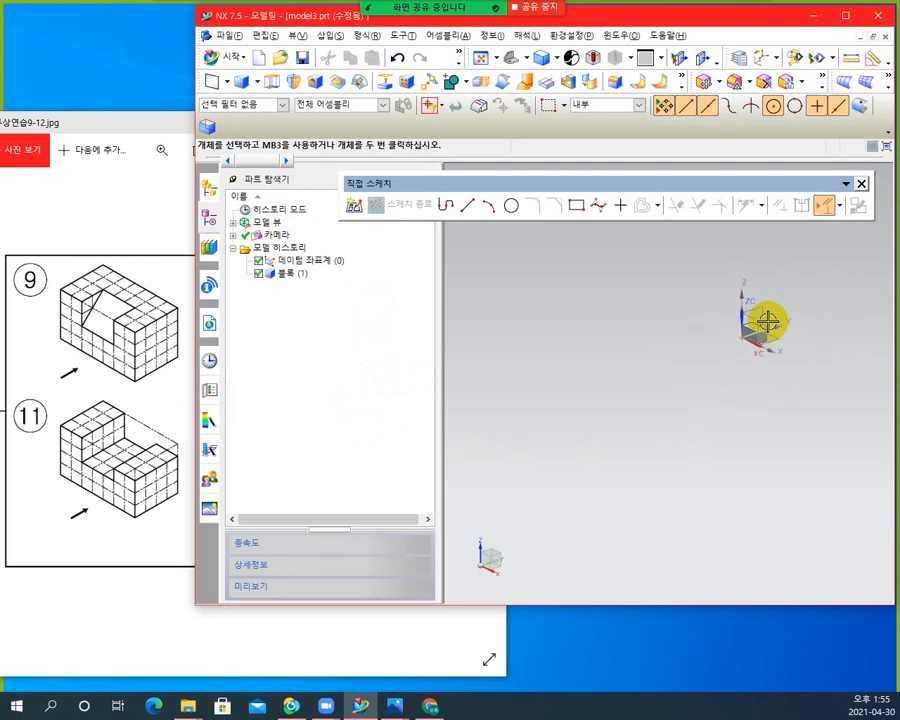
click(751, 335)
scroll(760, 365, up, 6)
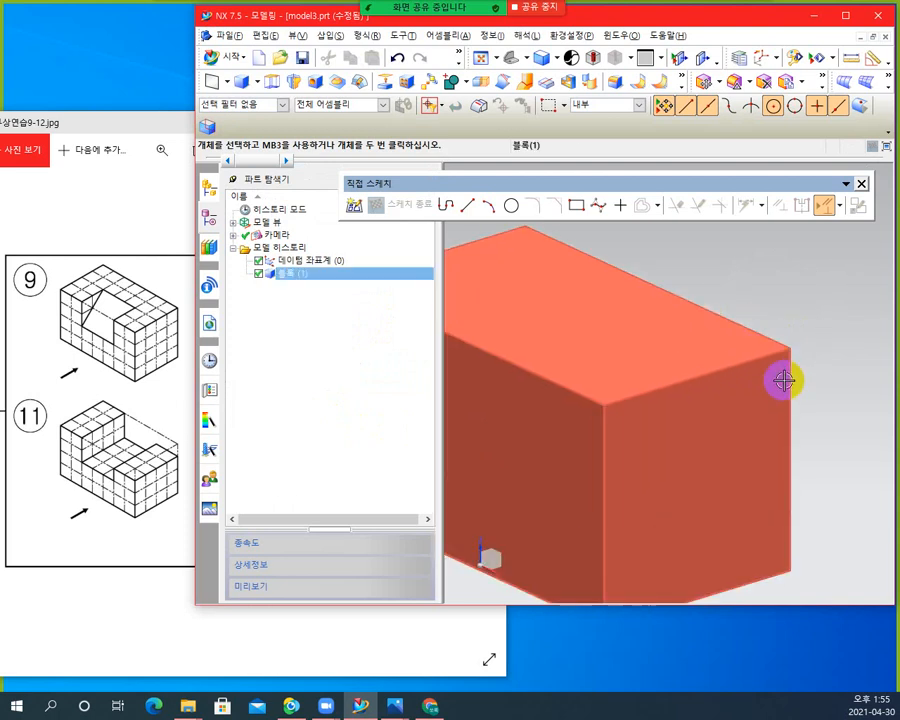
scroll(775, 376, down, 5)
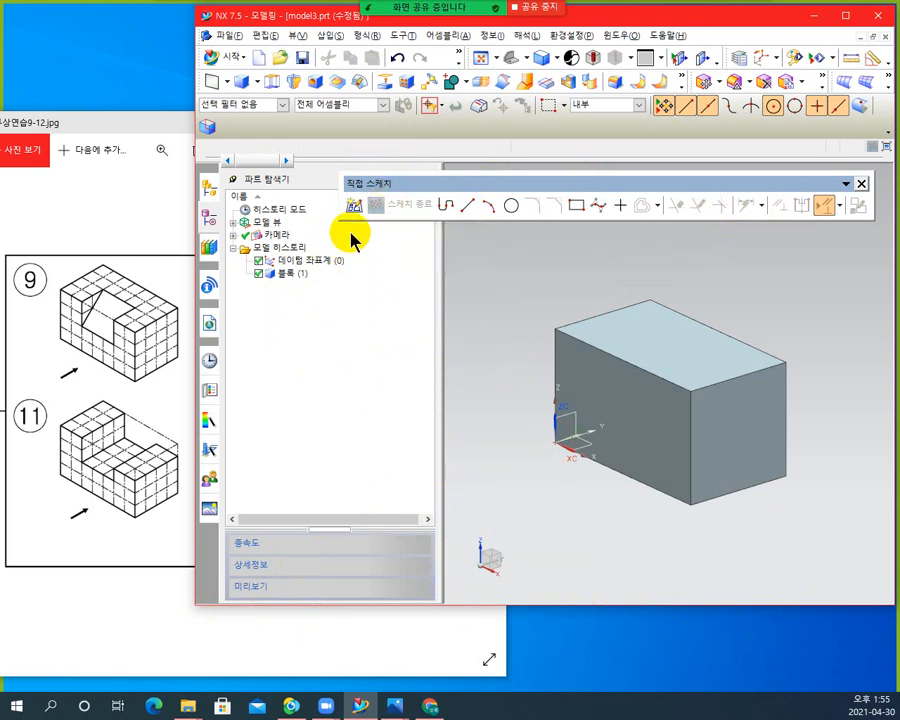
- Create a direct sketch on the block's square end face at the positive X end
click(347, 206)
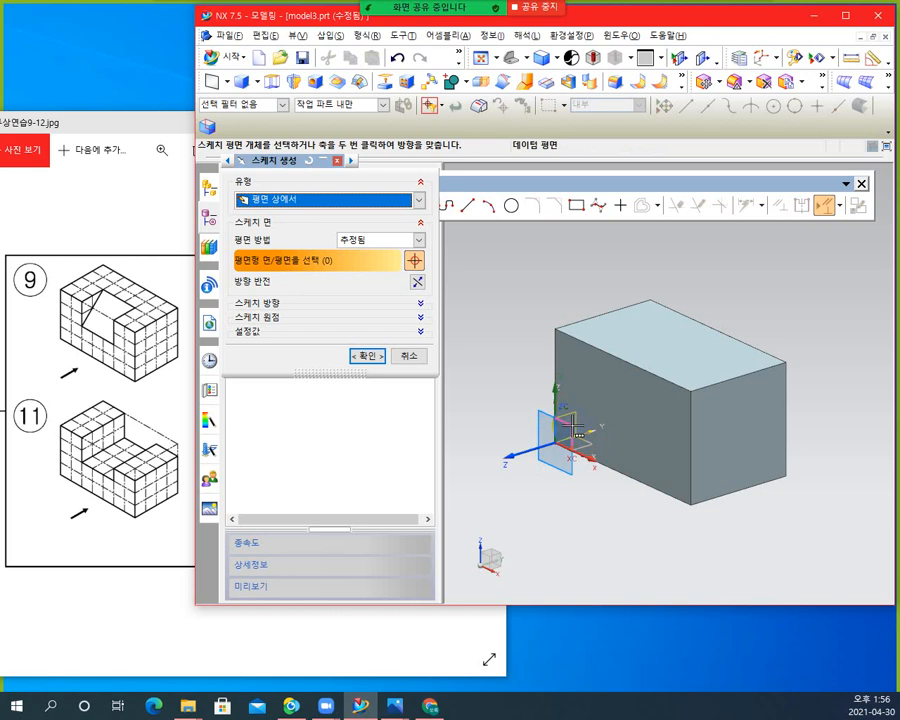
click(577, 410)
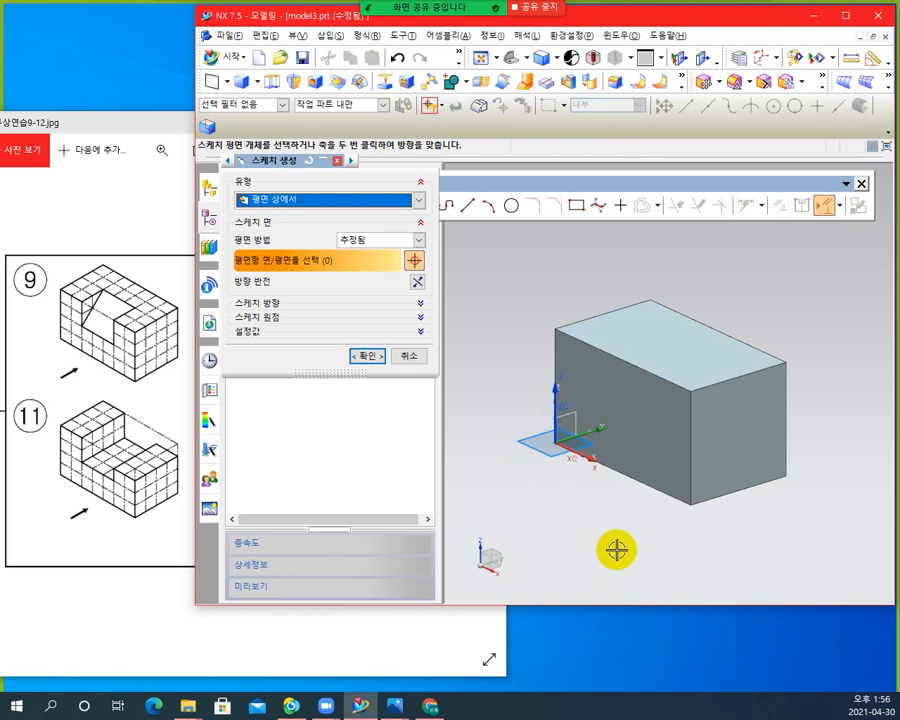
click(633, 404)
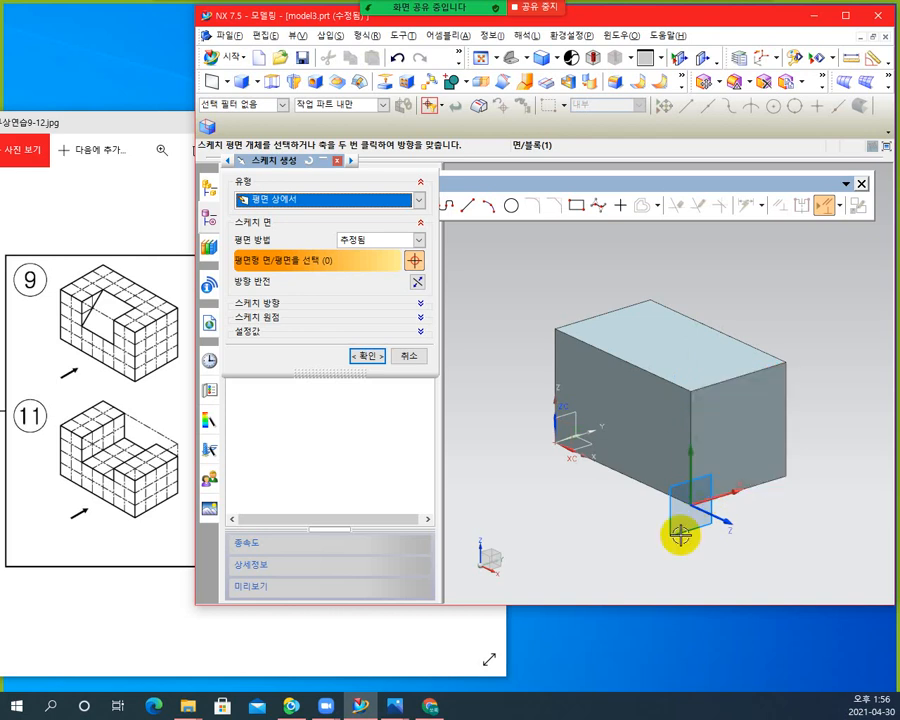
click(717, 484)
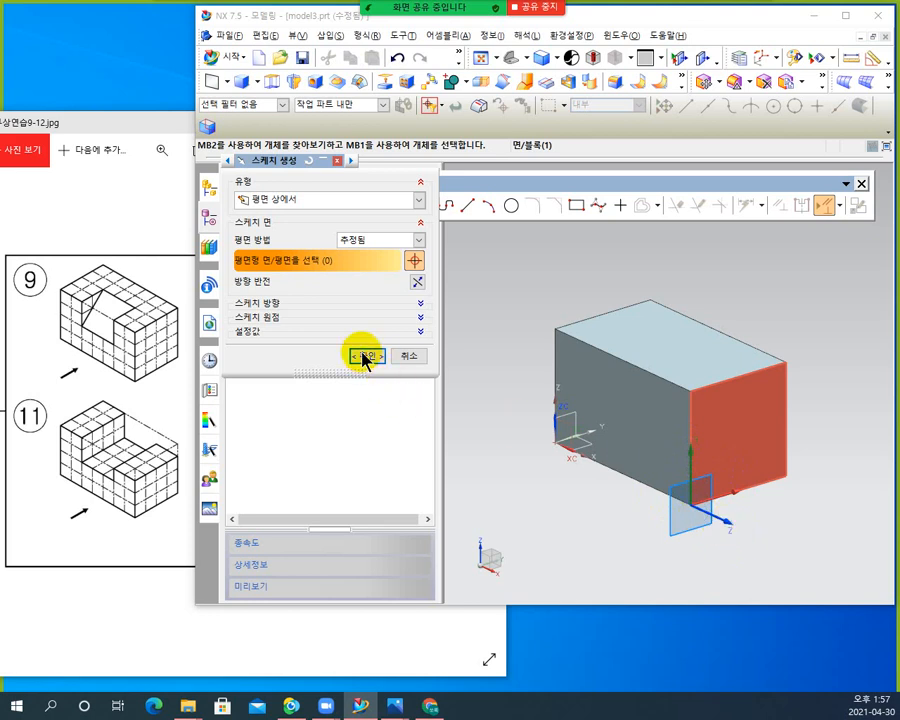
click(712, 476)
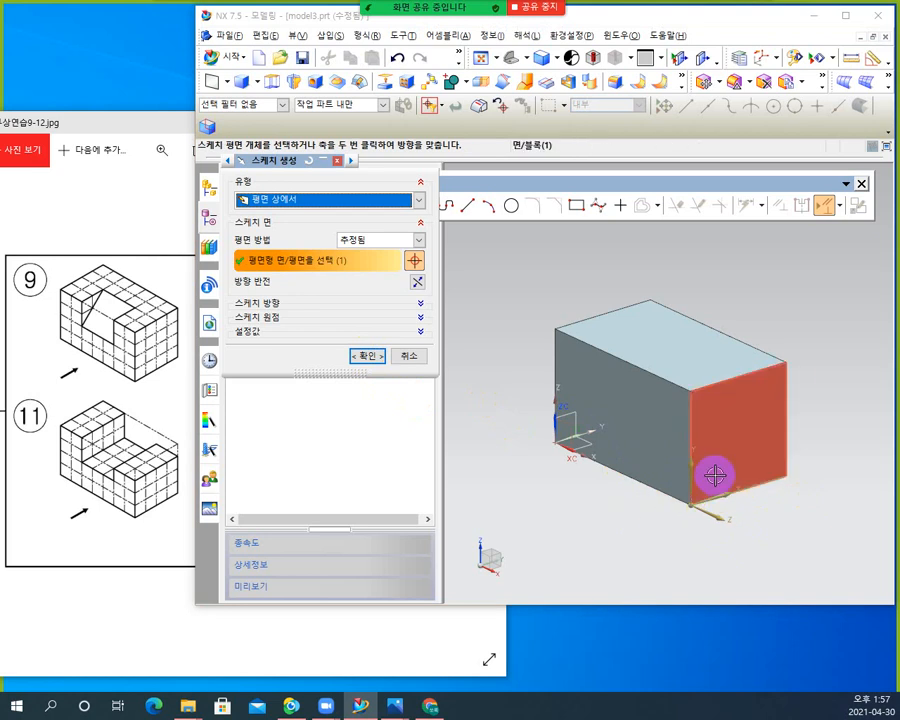
click(367, 357)
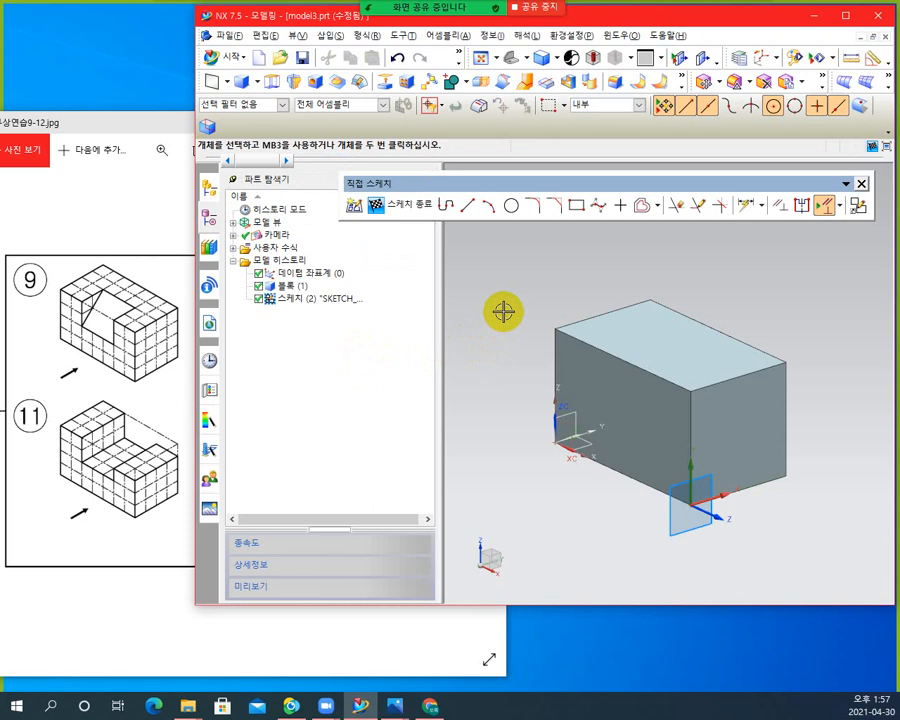
- Sketch a closed, downward-pointing triangle with a horizontal top edge and slanted sides about 13 and 16 mm long in the face's upper-left area
key(F8)
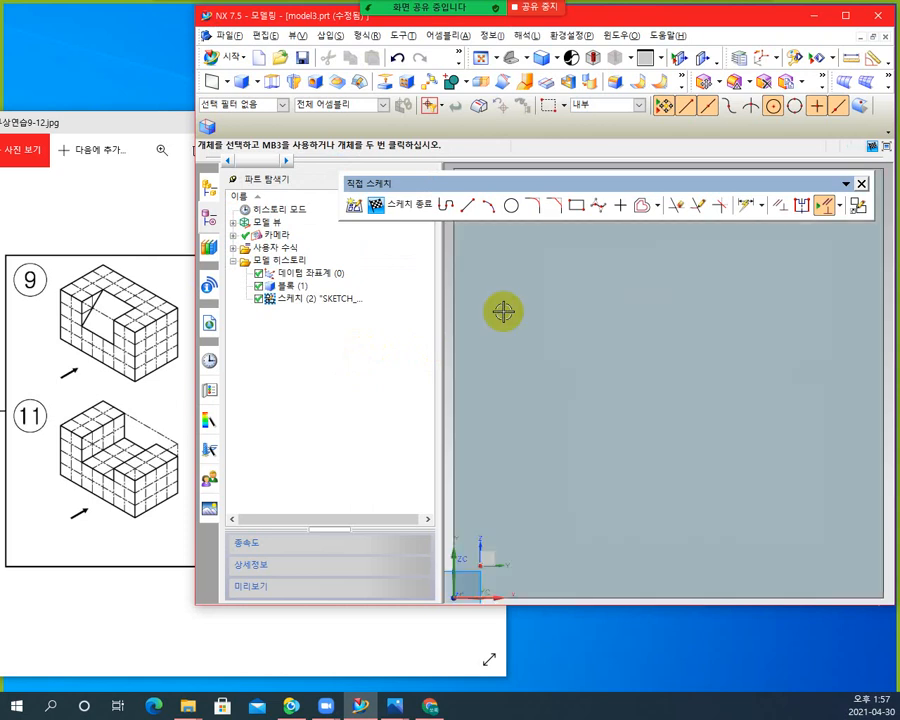
scroll(543, 340, up, 2)
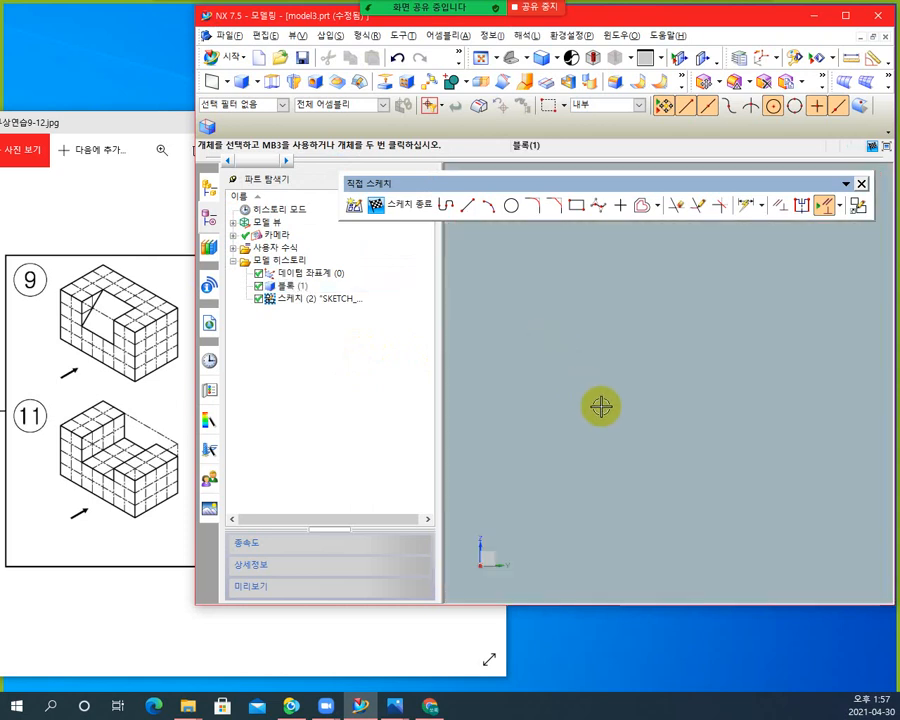
scroll(608, 407, down, 3)
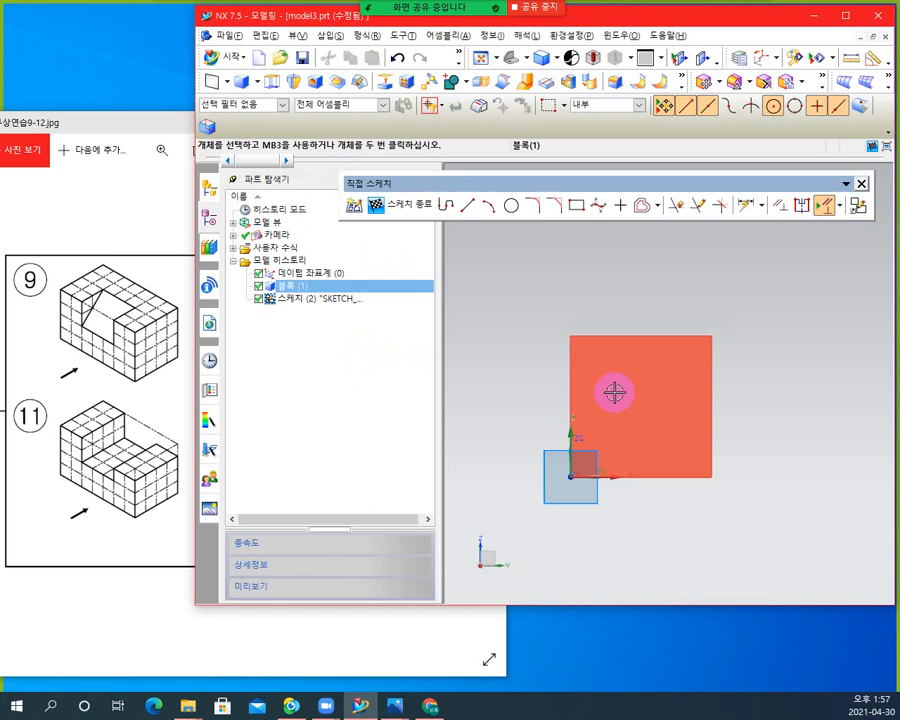
scroll(614, 393, up, 1)
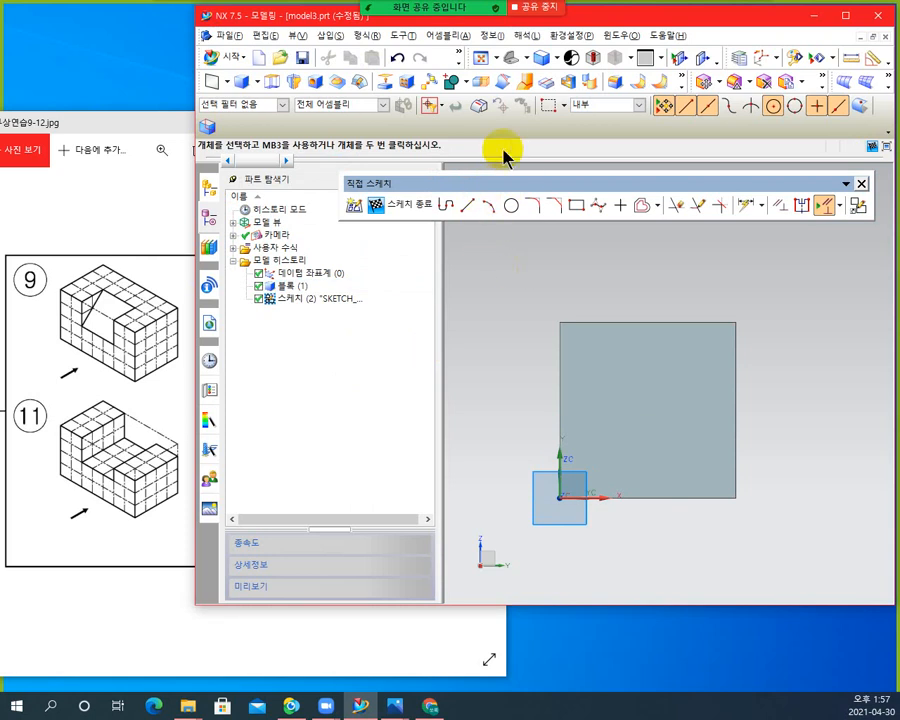
click(525, 58)
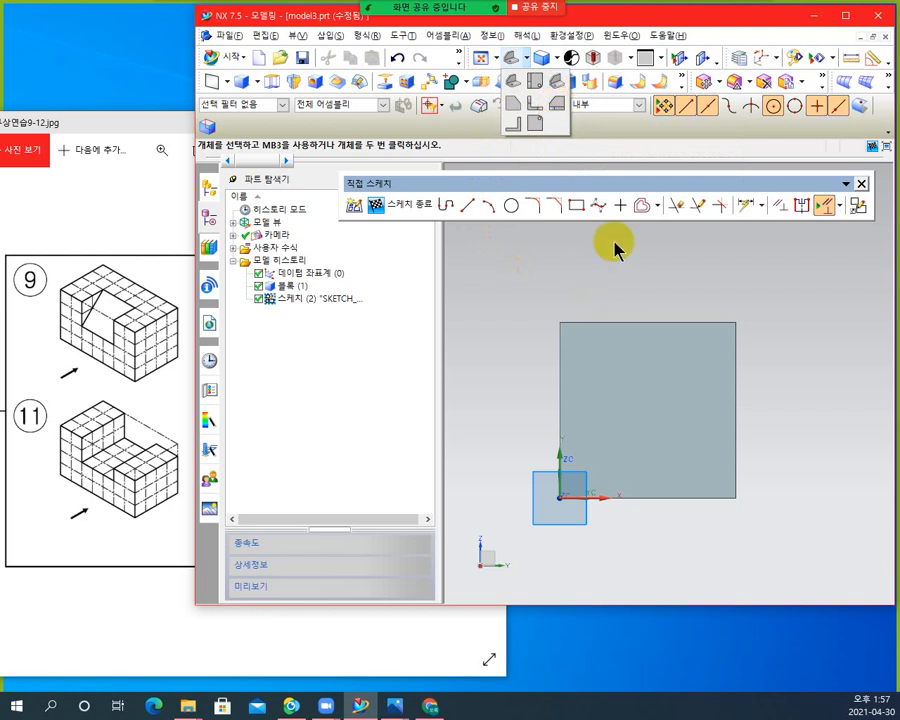
click(447, 206)
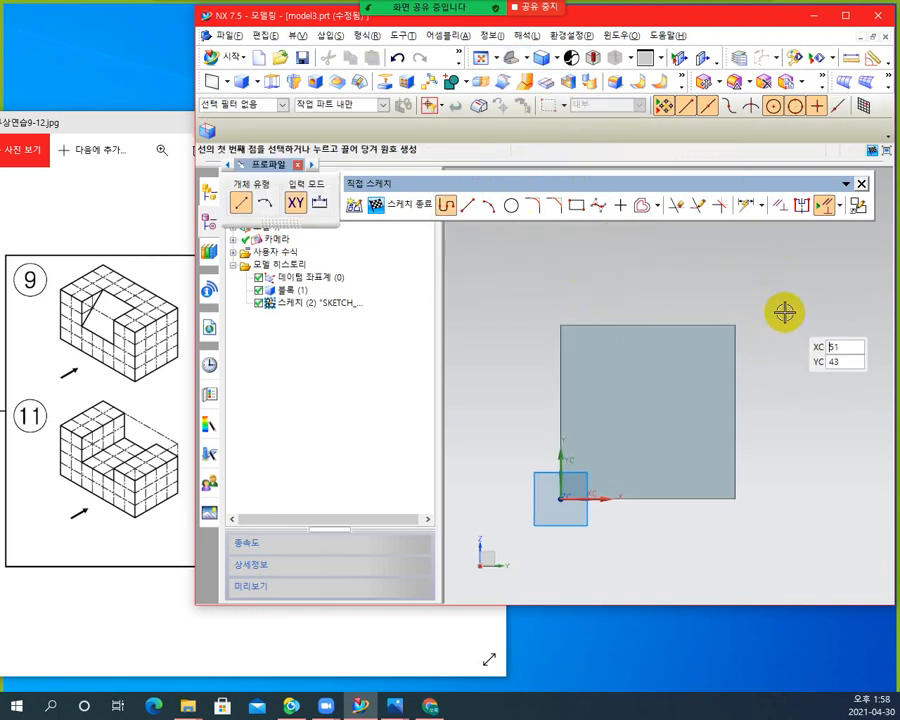
click(587, 355)
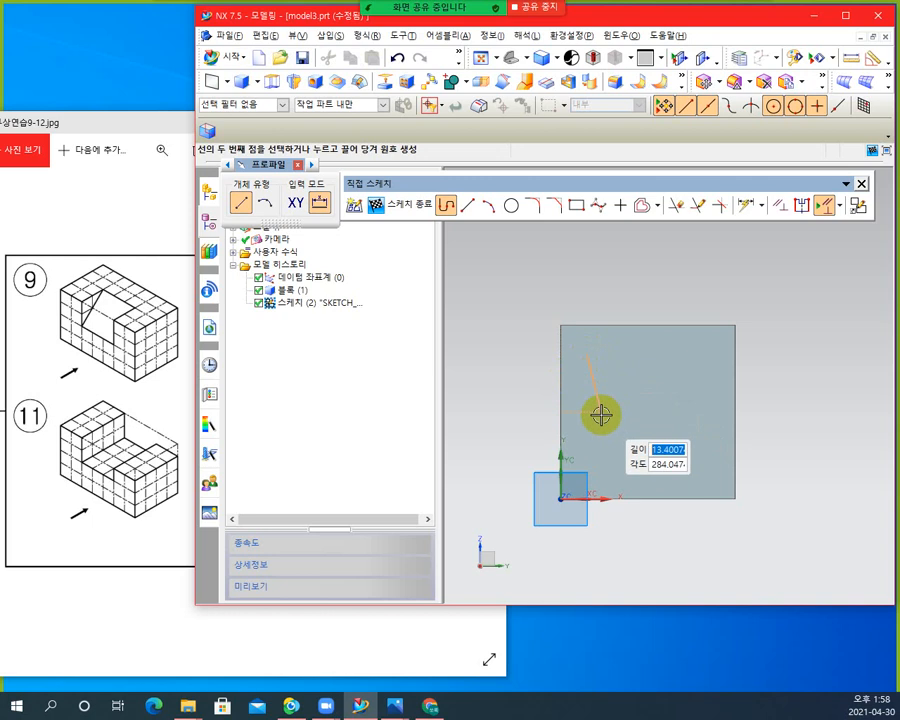
click(605, 411)
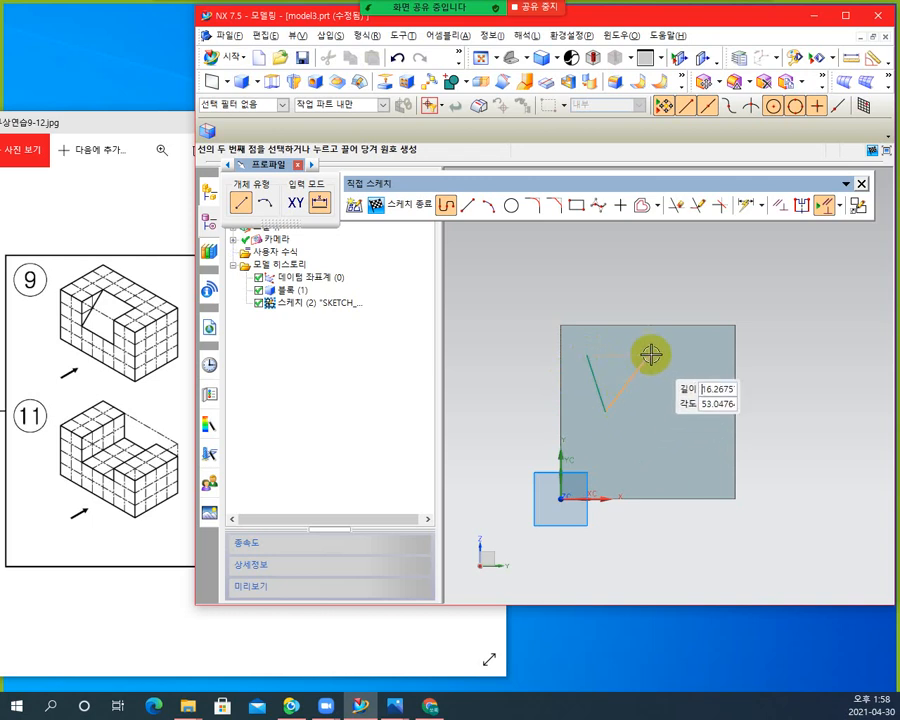
click(651, 355)
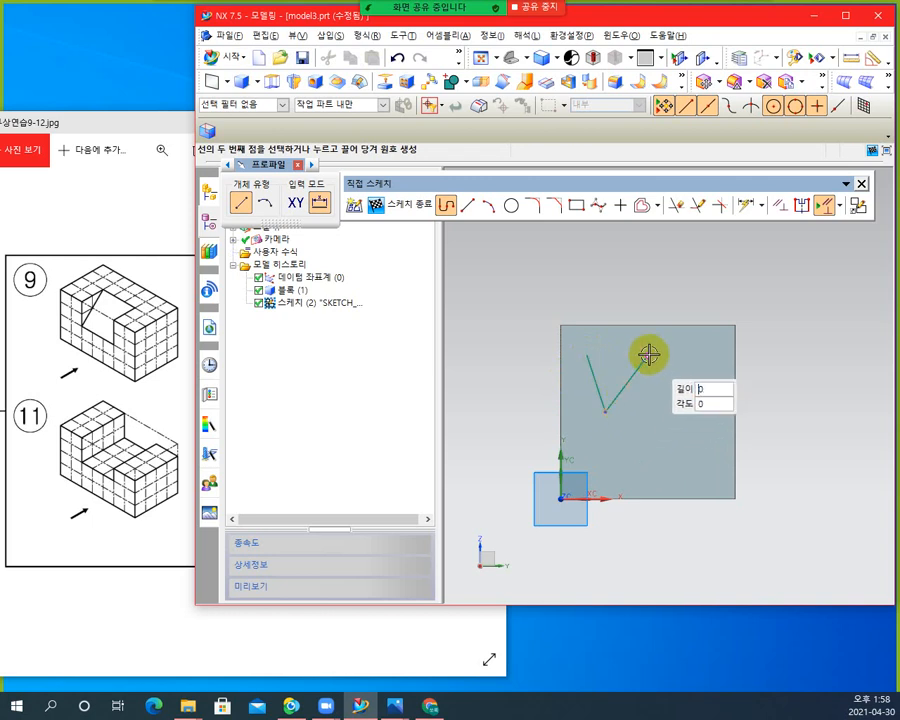
click(587, 356)
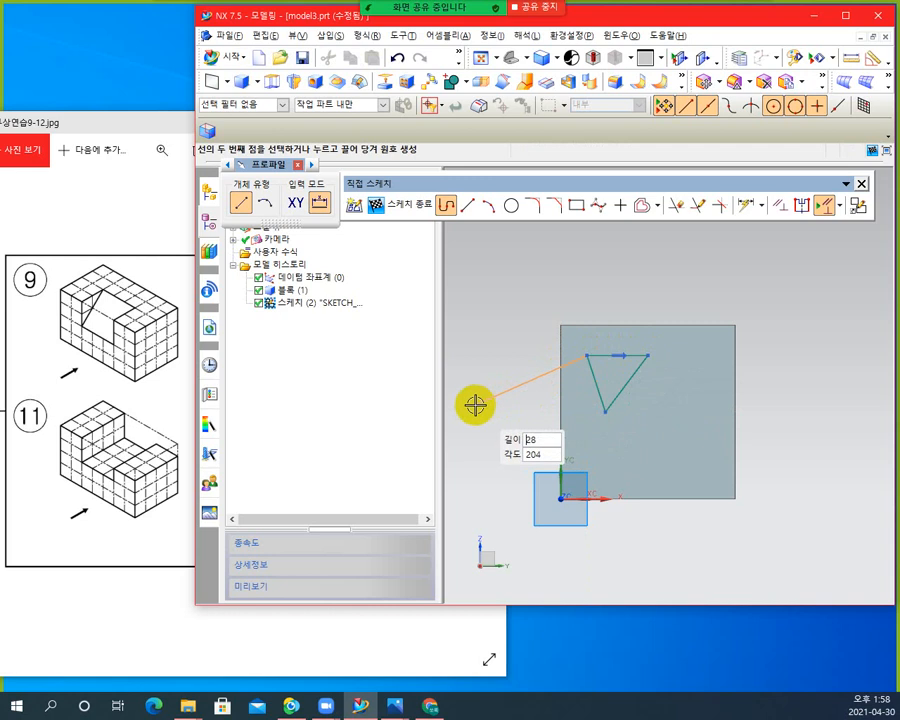
key(Escape)
scroll(600, 394, down, 3)
scroll(604, 396, up, 5)
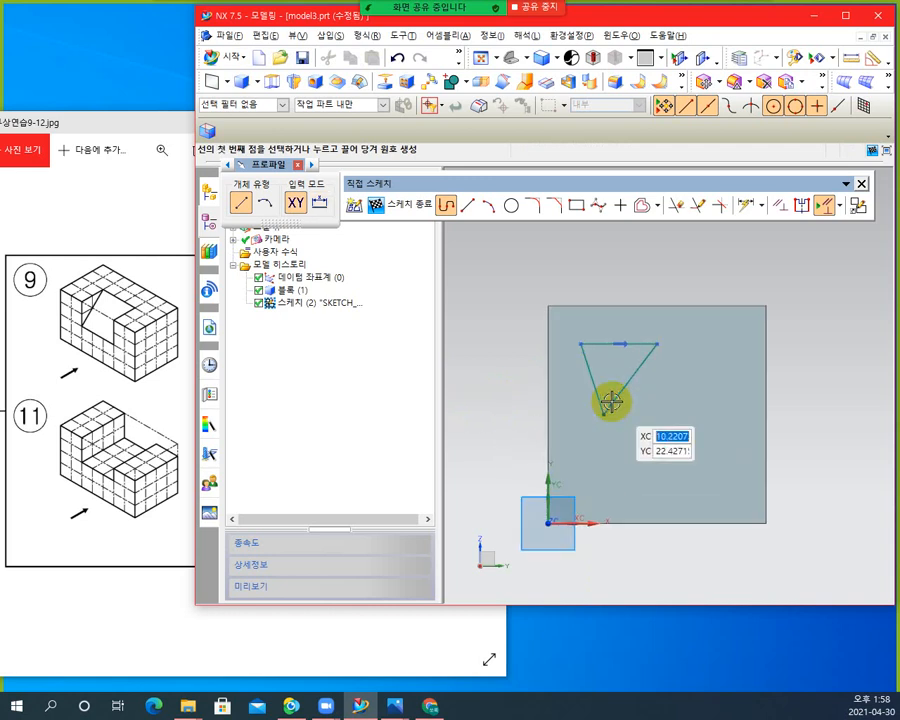
scroll(608, 400, down, 3)
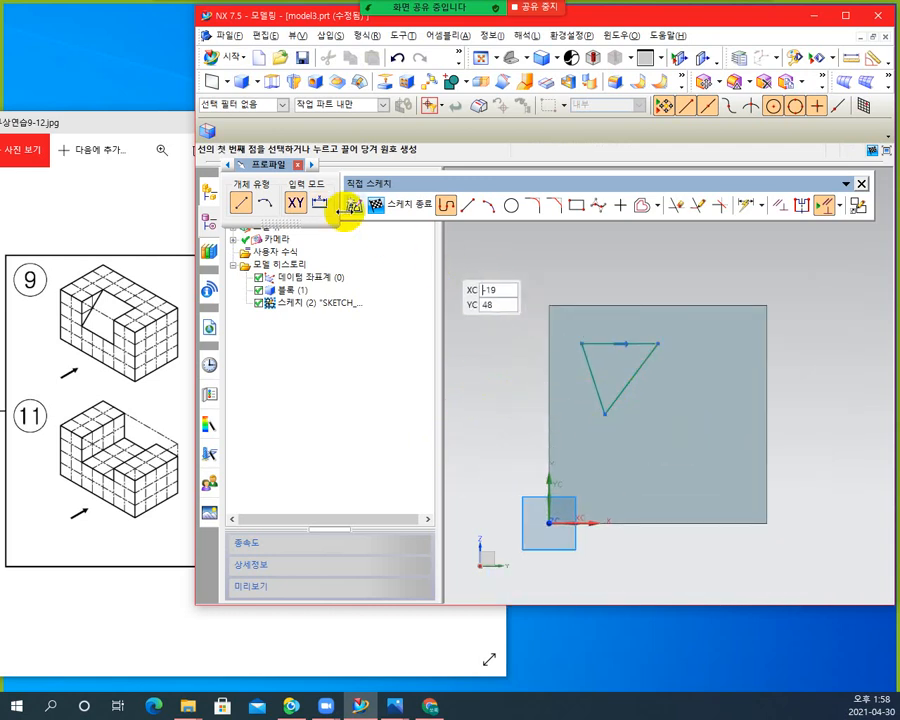
click(298, 165)
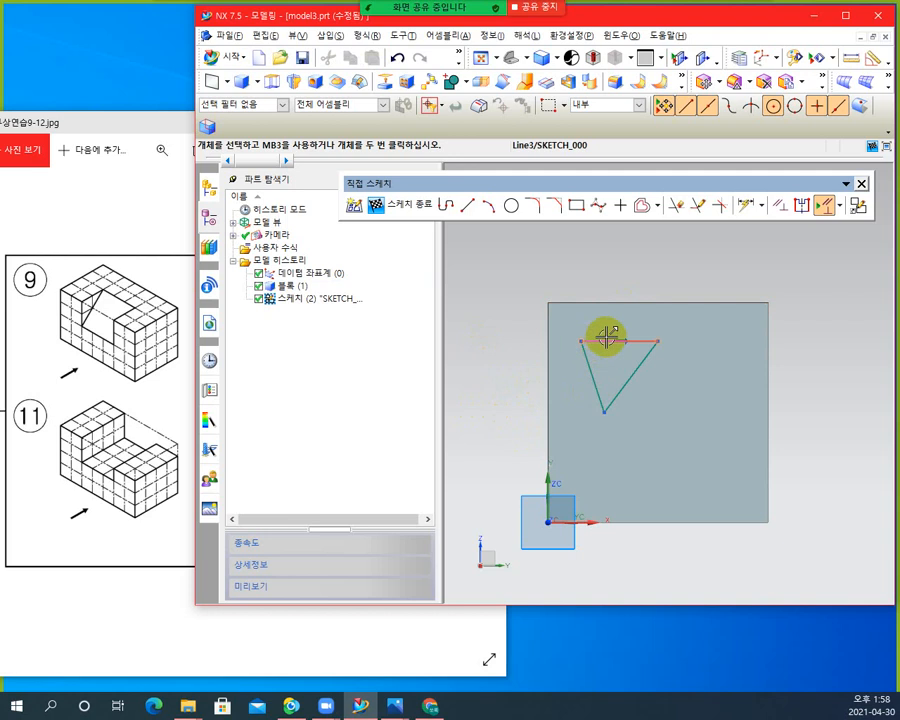
click(592, 351)
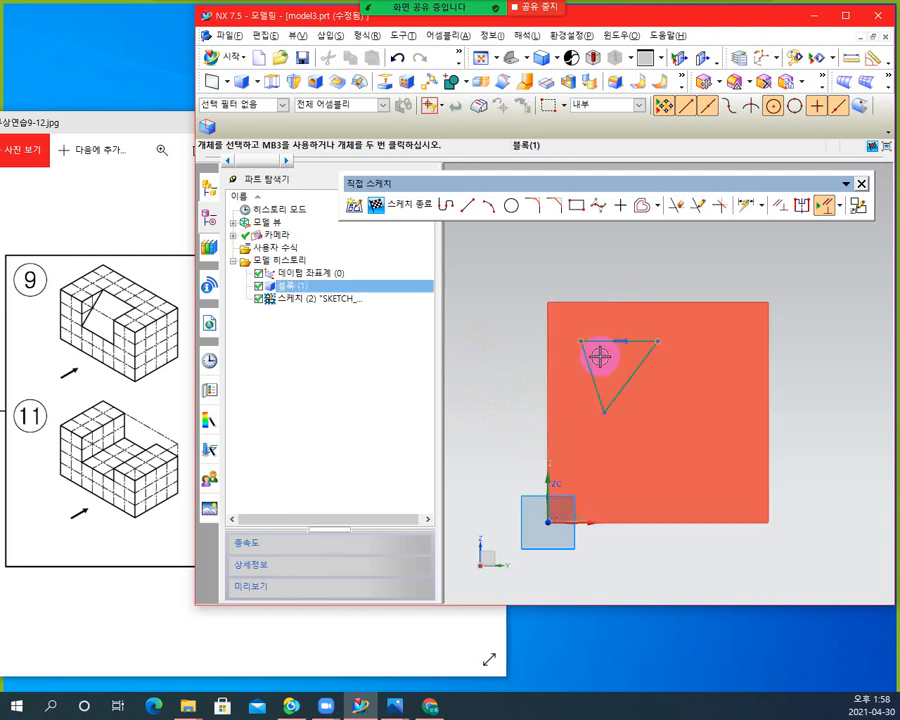
- Constrain the triangle's left slanted side to be vertical
key(Escape)
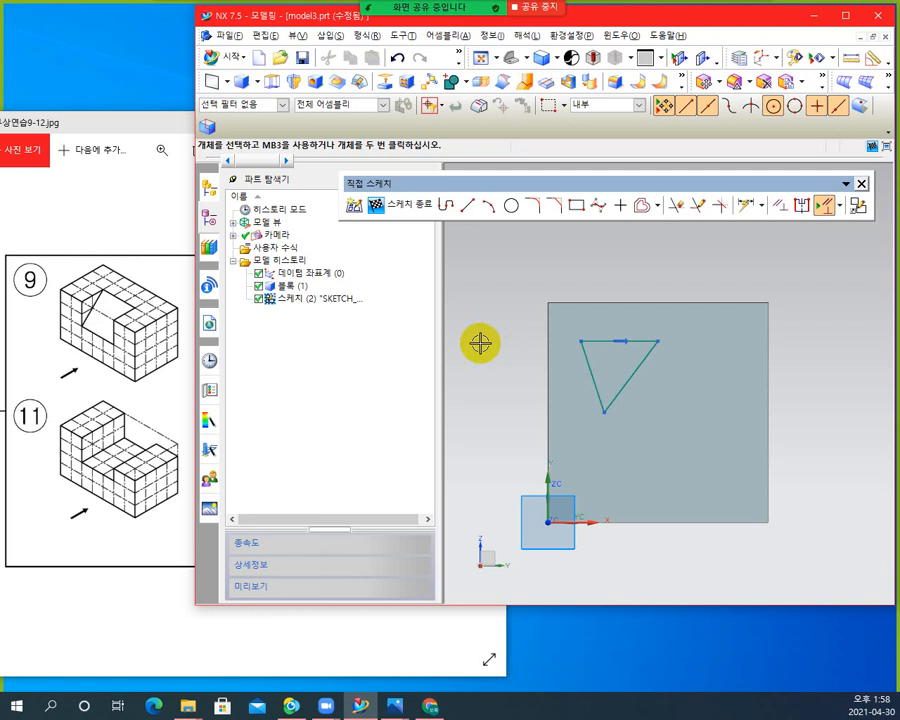
click(778, 206)
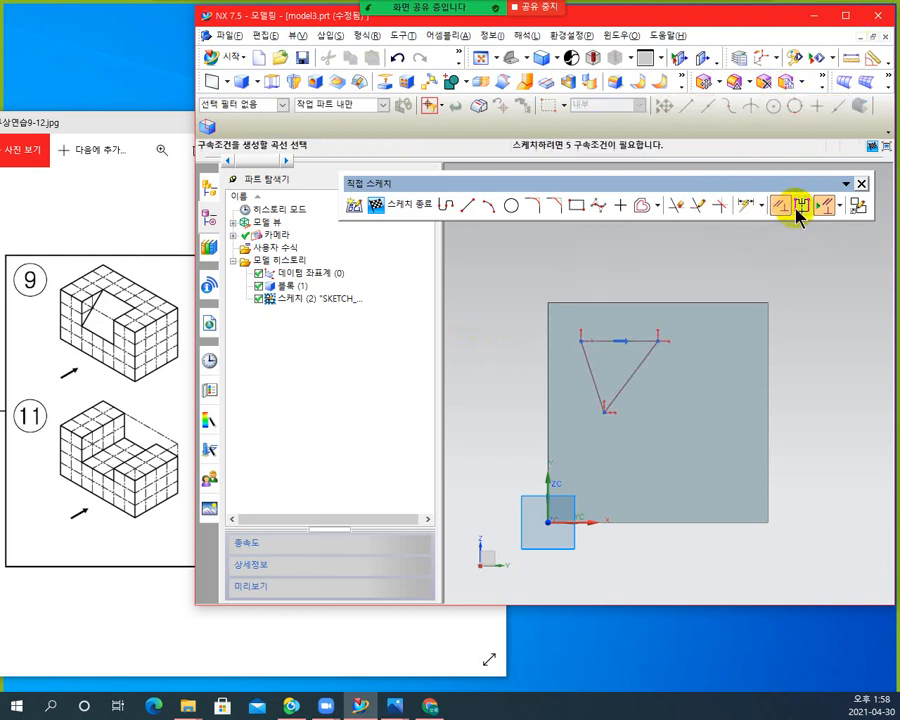
click(591, 378)
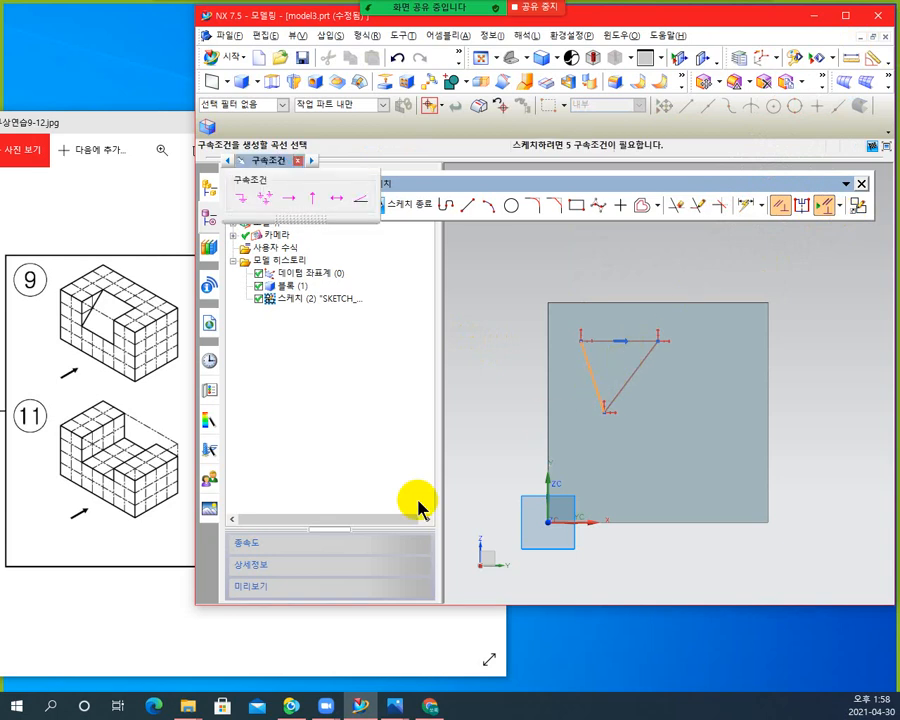
click(311, 205)
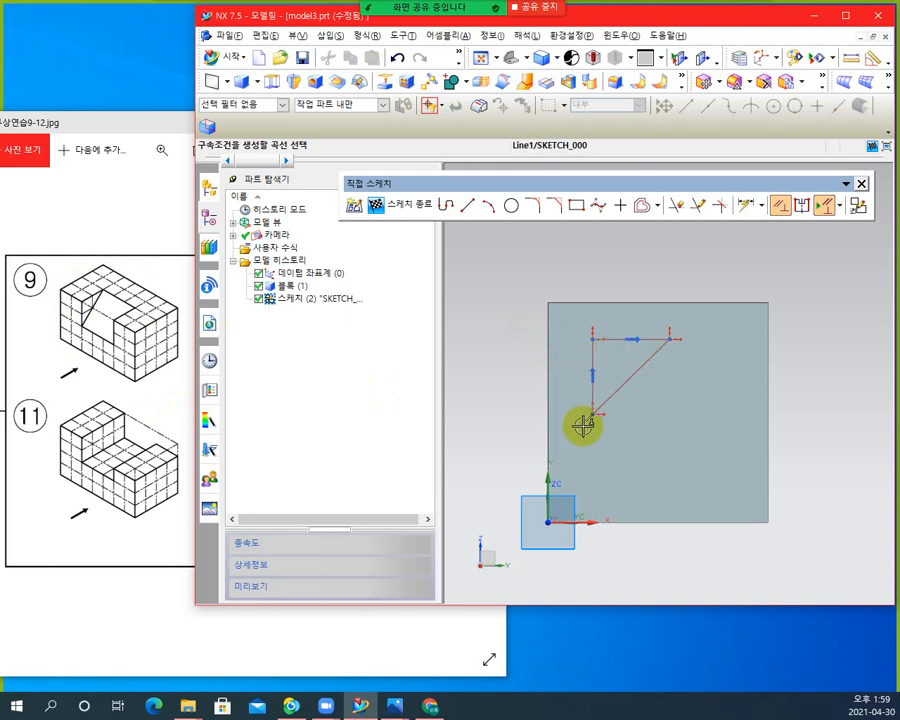
- Apply an equal-length constraint between the triangle's horizontal top edge and its vertical left edge
click(650, 337)
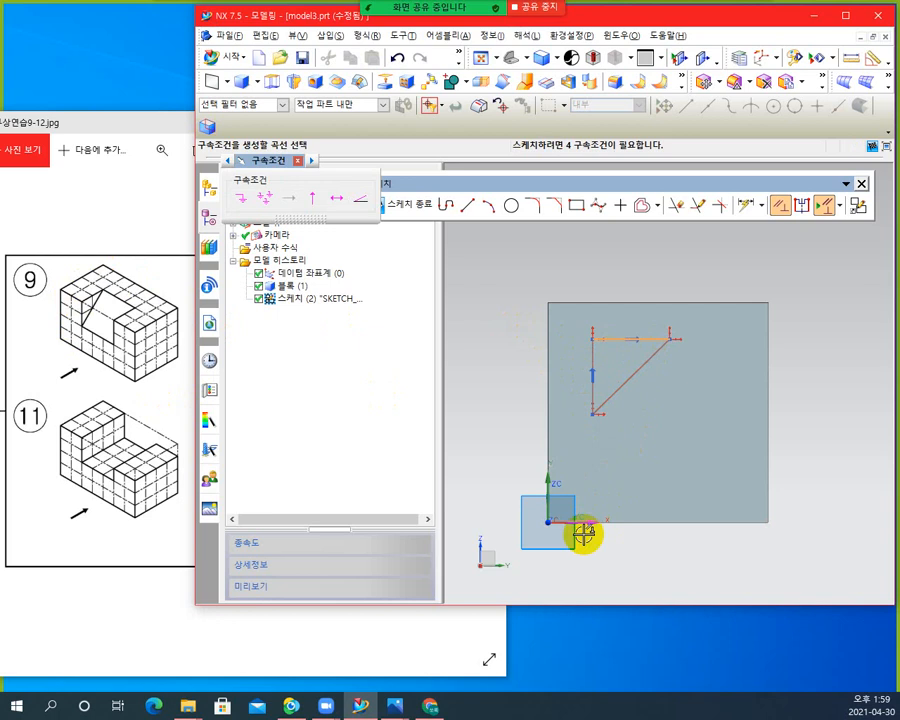
click(591, 366)
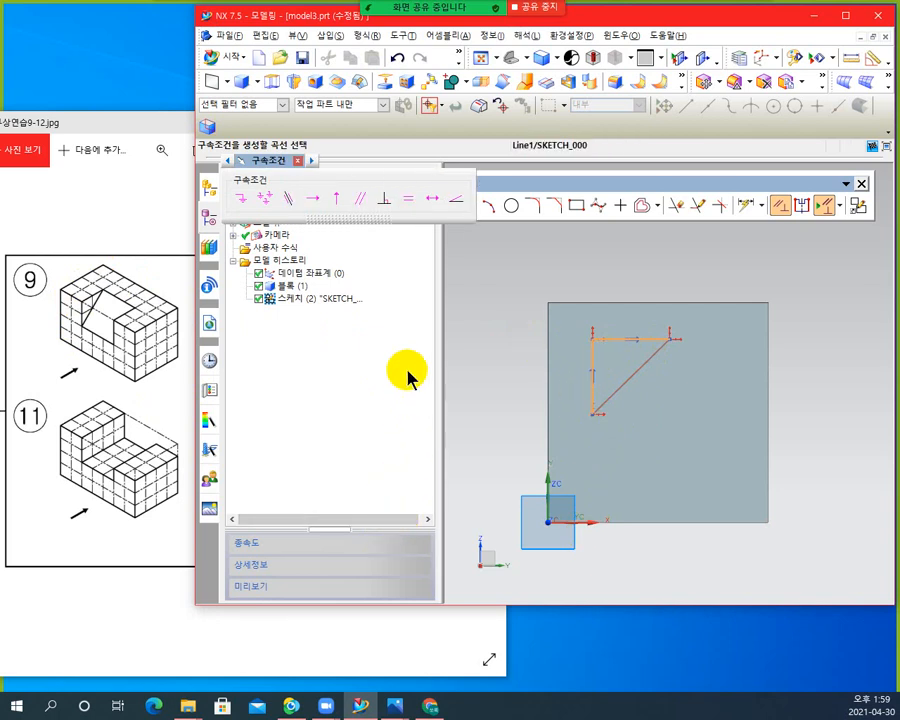
click(384, 200)
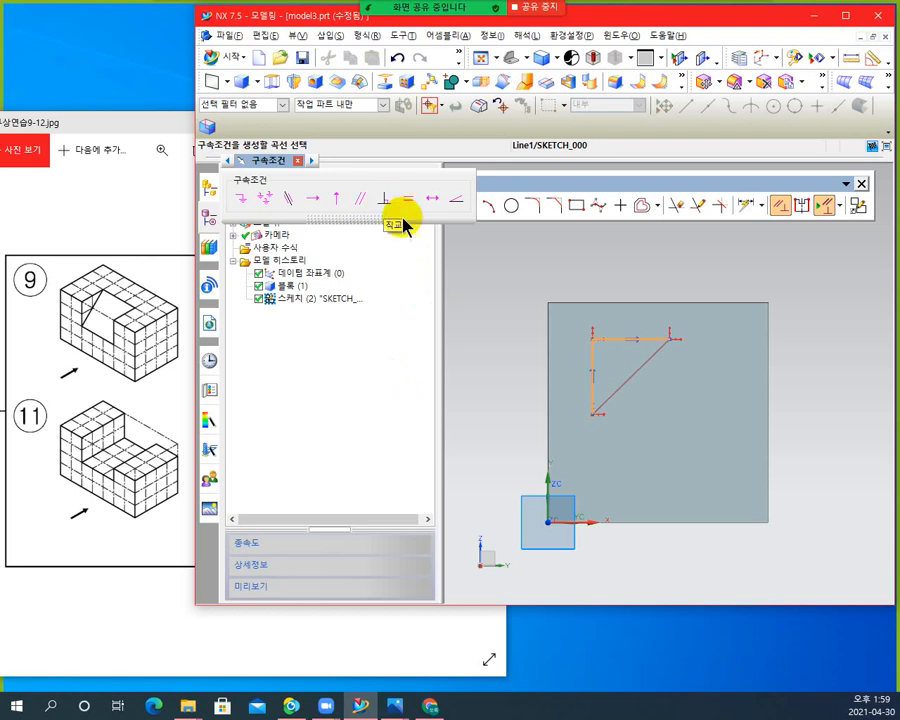
click(575, 362)
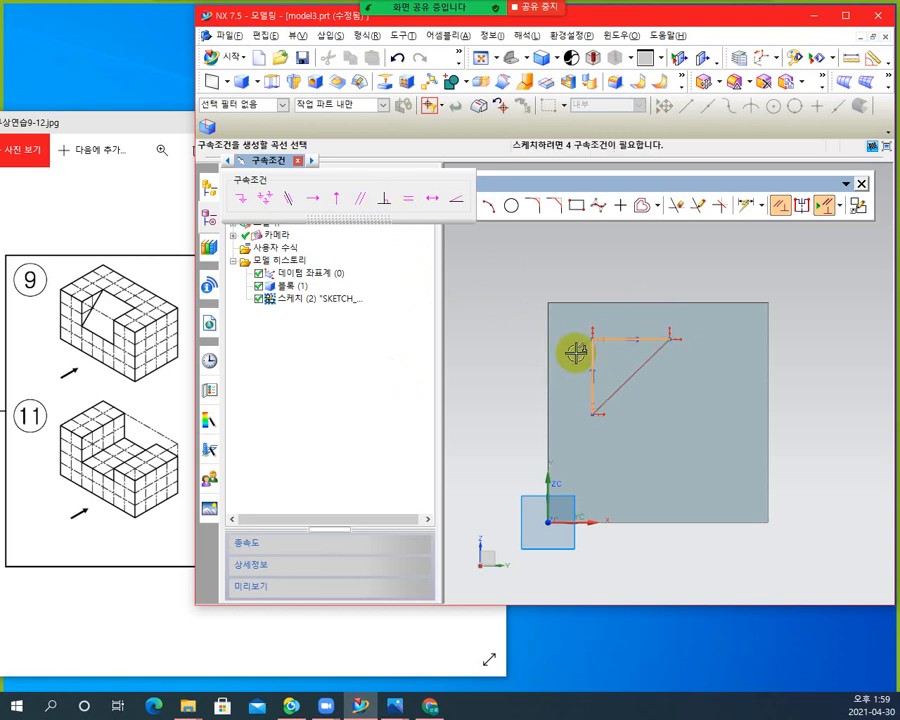
click(409, 203)
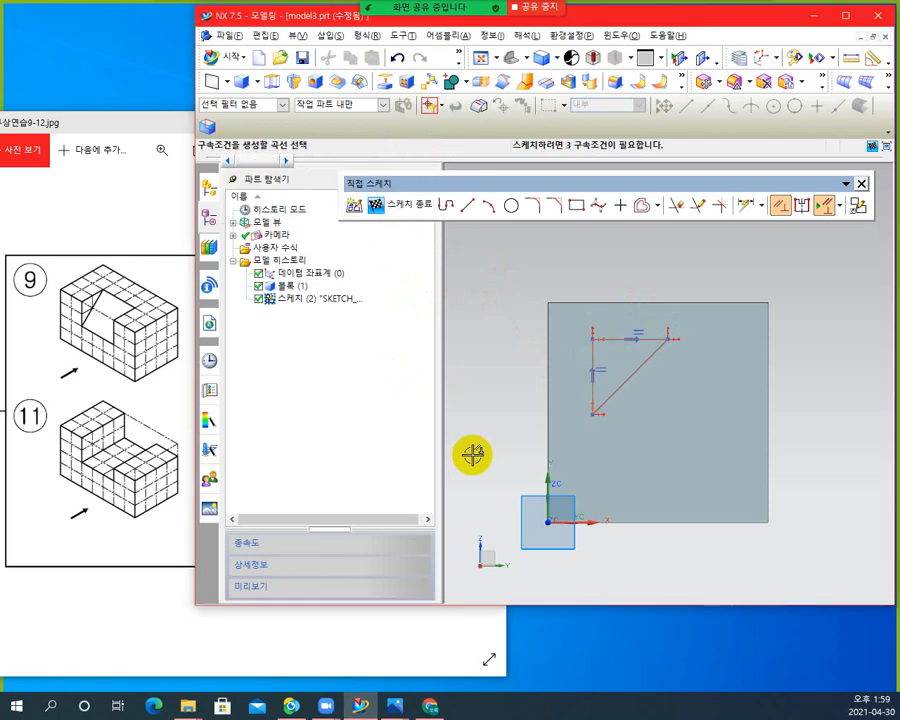
click(780, 210)
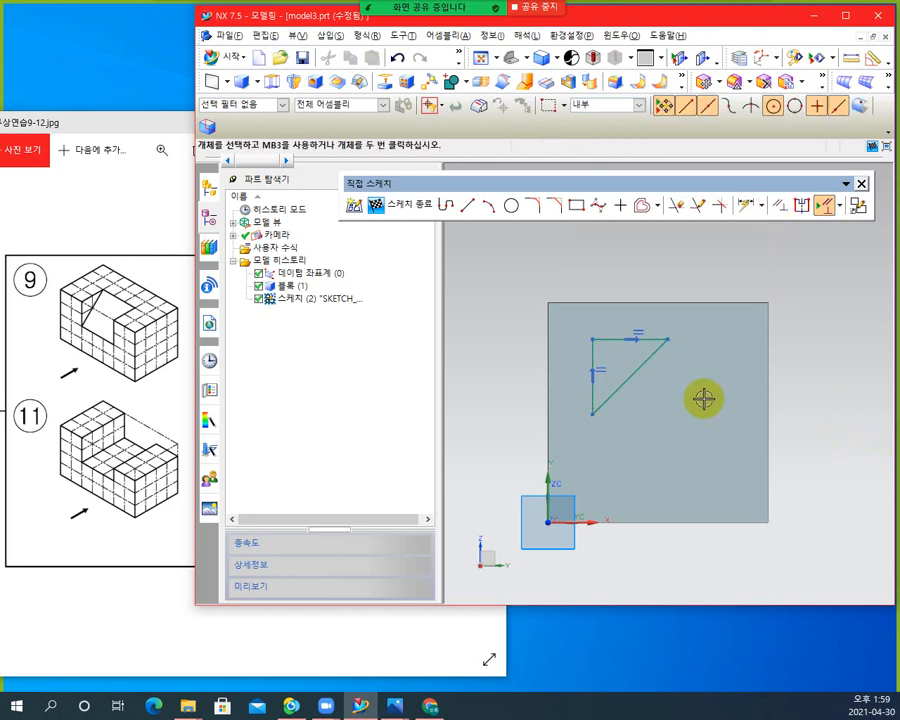
- Enlarge the triangle by moving its upper-right corner toward the face's right edge and slightly downward
click(678, 347)
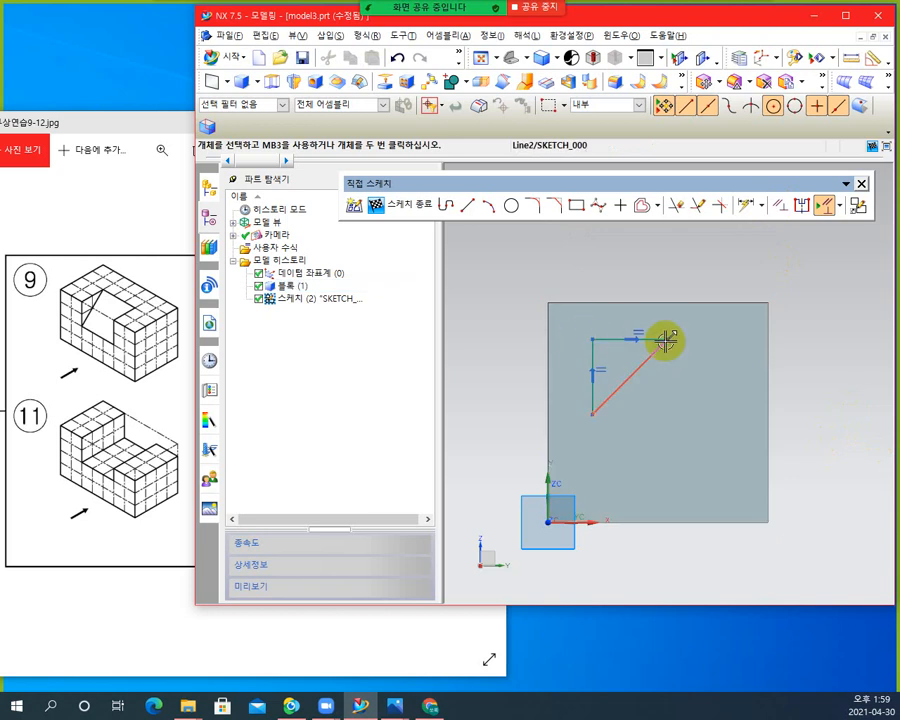
drag(667, 336, 727, 342)
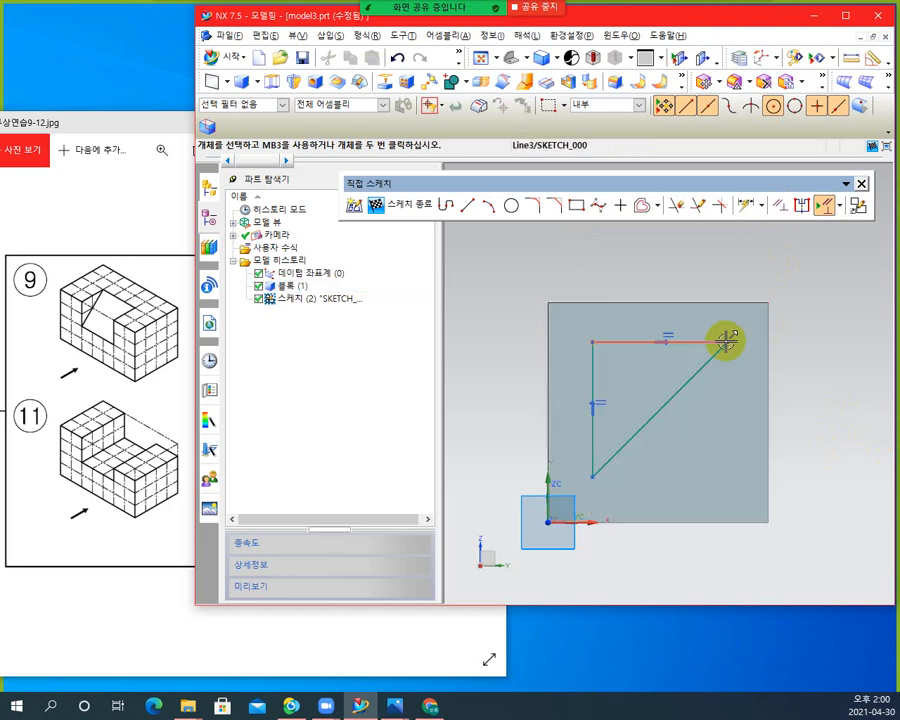
mouse_move(732, 342)
mouse_down()
mouse_move(659, 343)
mouse_move(632, 375)
mouse_move(666, 345)
mouse_move(731, 356)
mouse_up()
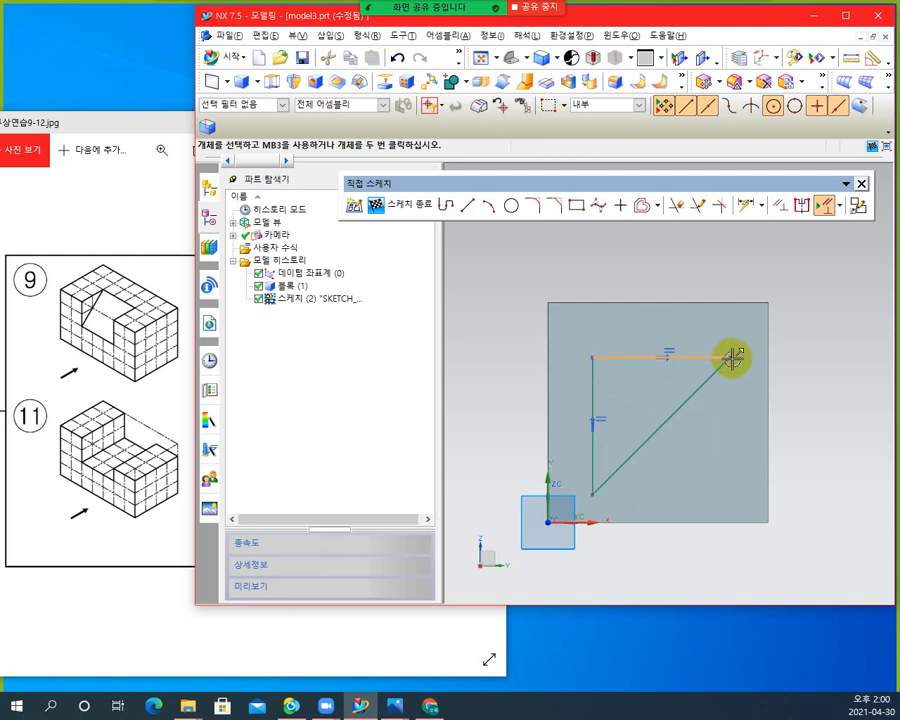
click(570, 384)
key(Escape)
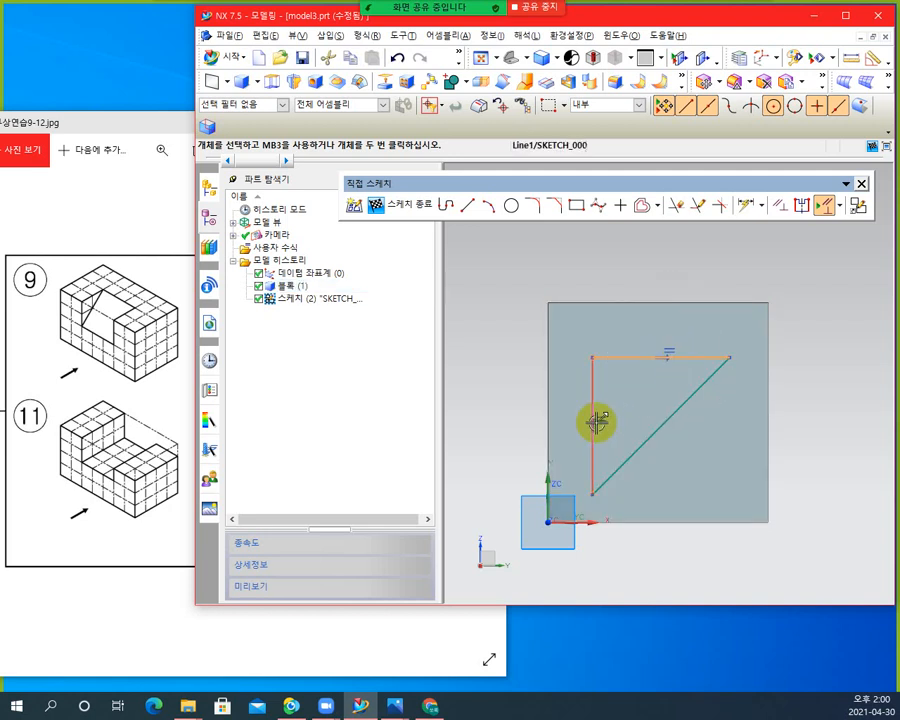
click(669, 348)
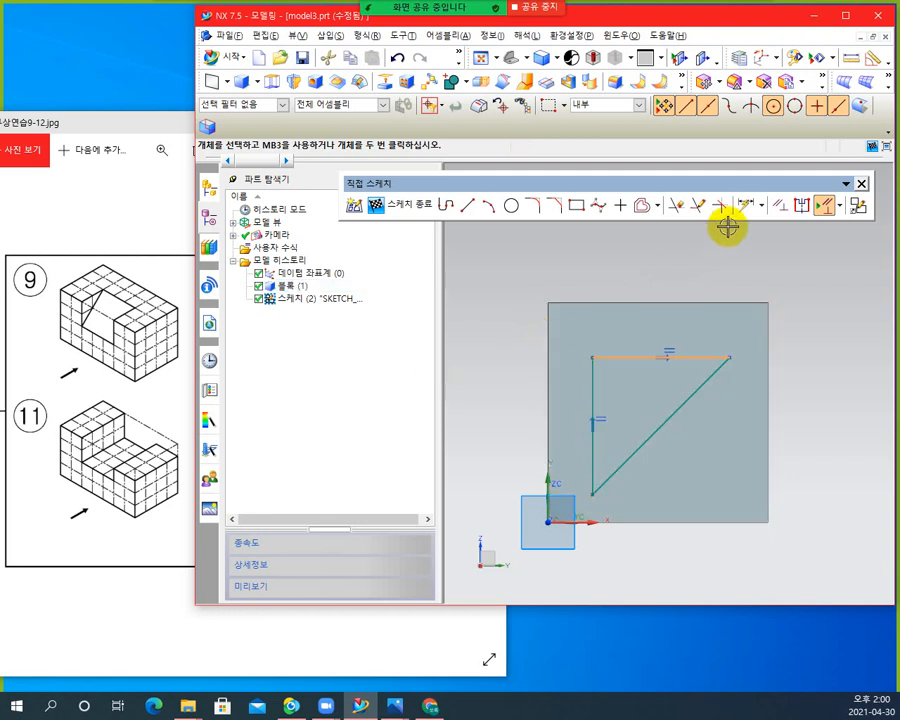
click(779, 208)
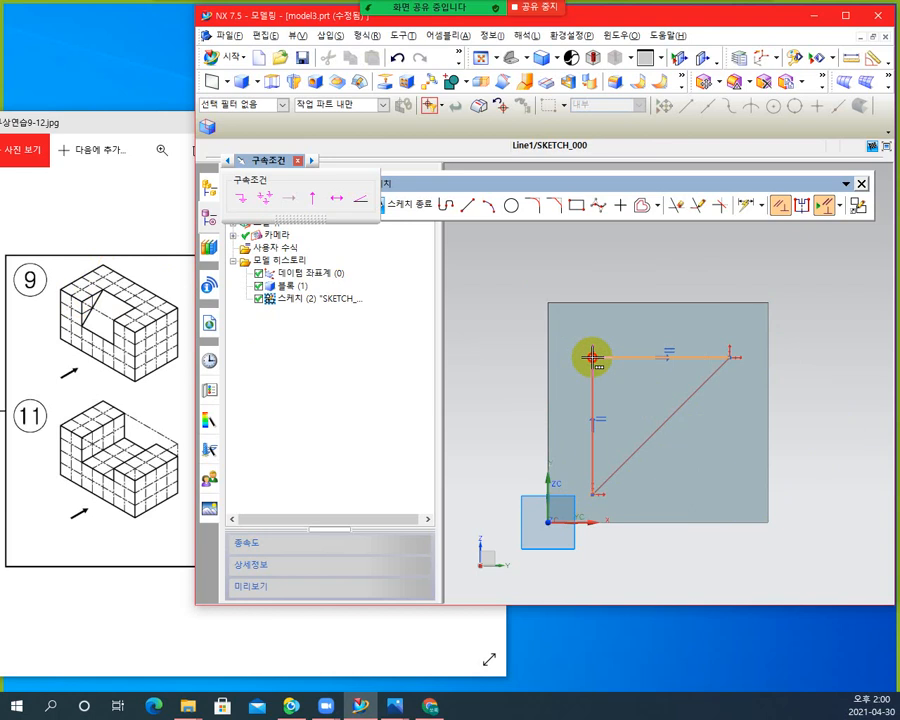
click(592, 357)
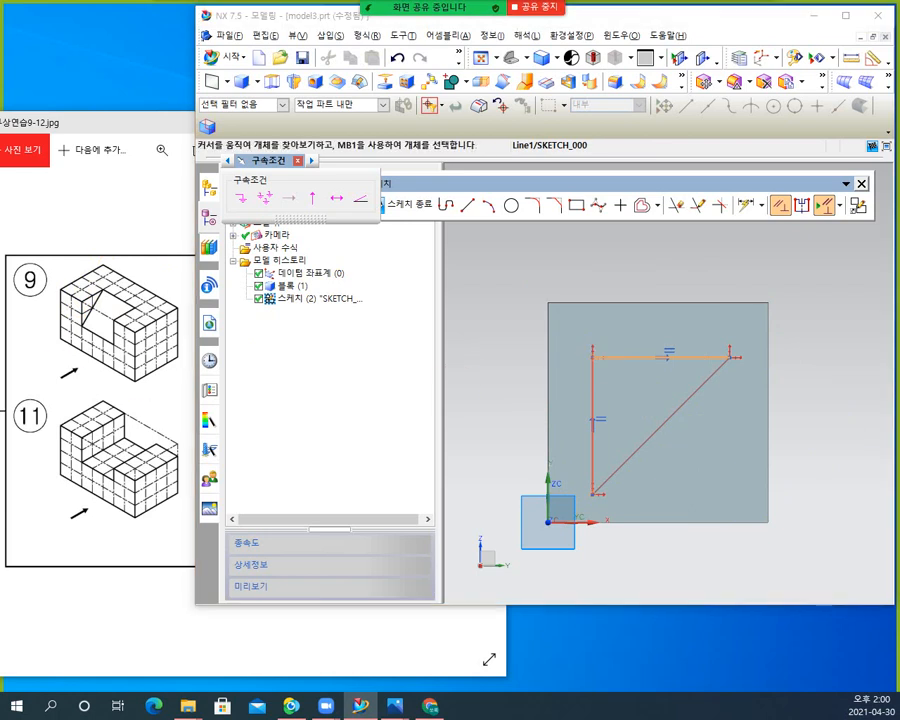
drag(689, 261, 513, 274)
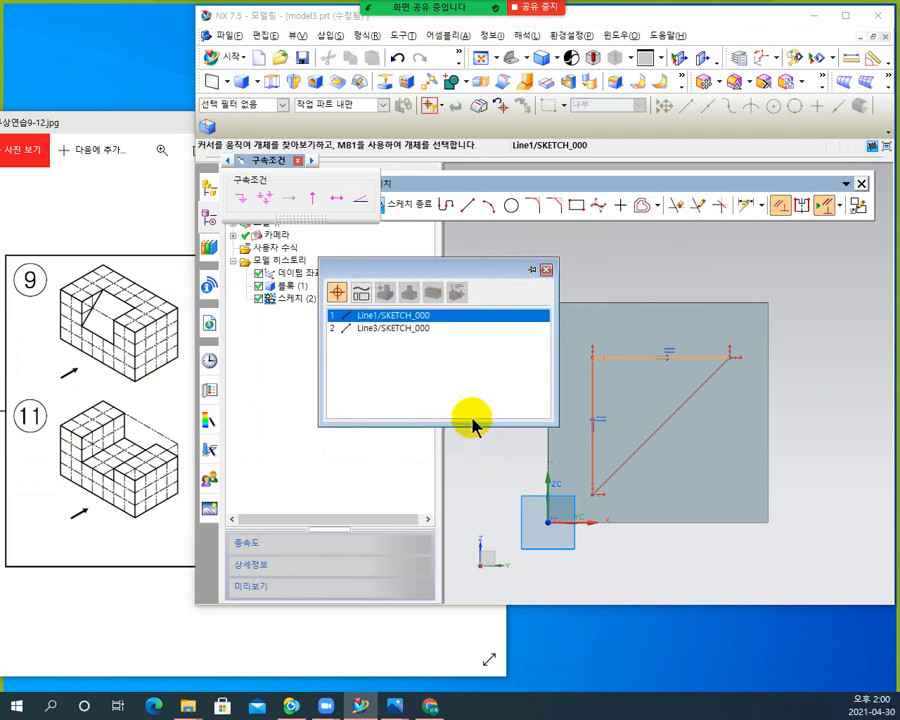
click(403, 320)
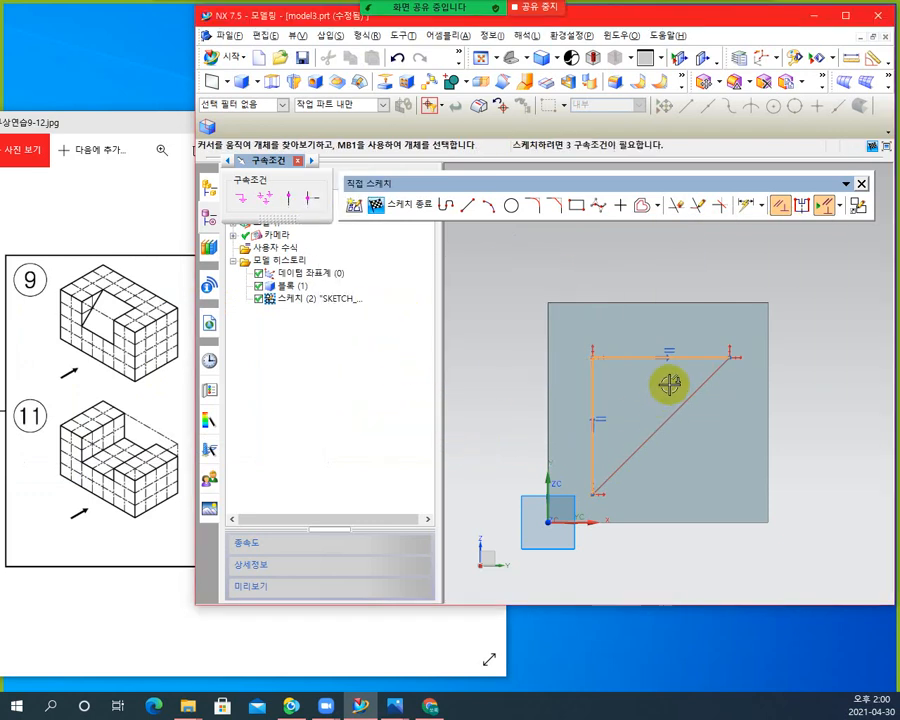
click(611, 359)
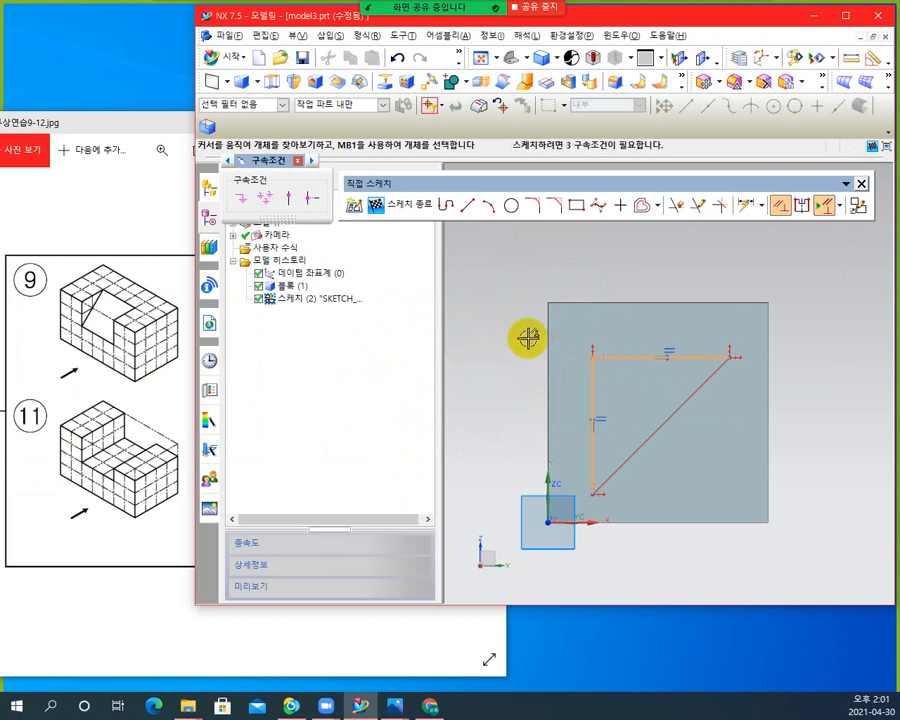
click(455, 320)
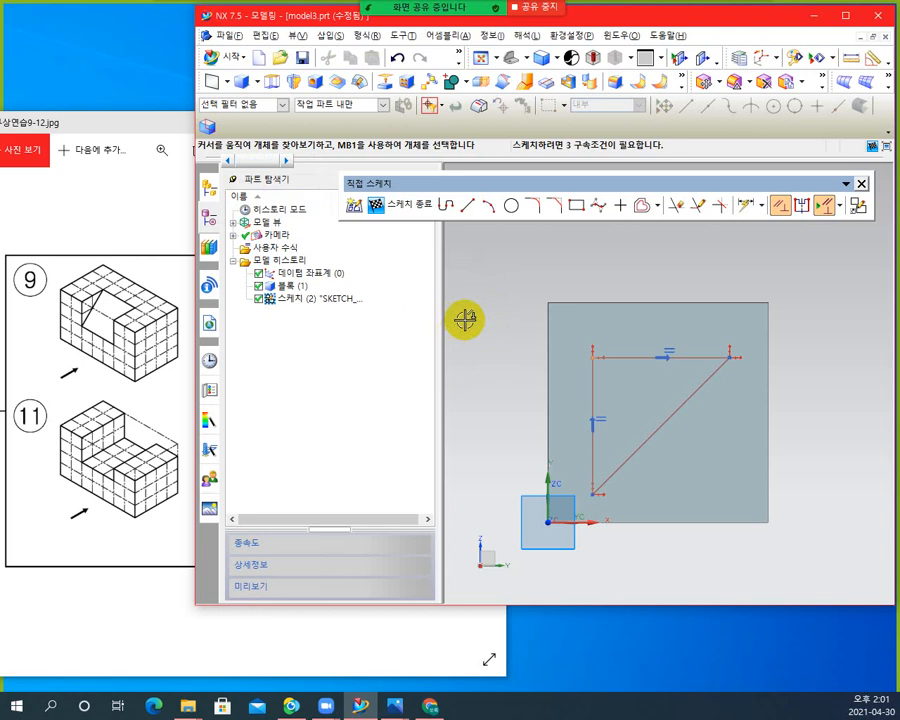
key(Escape)
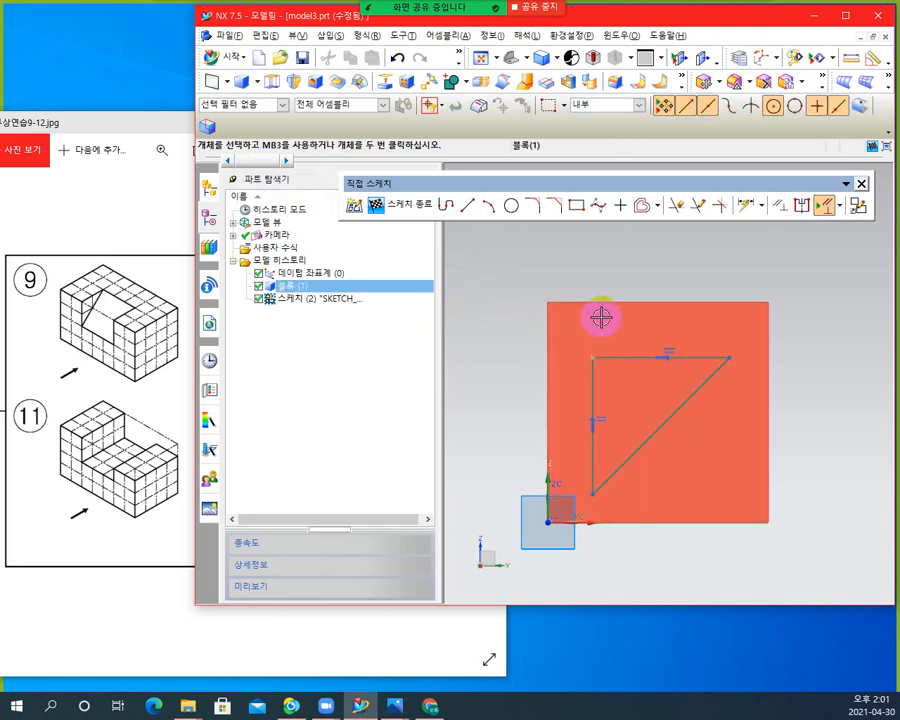
click(778, 207)
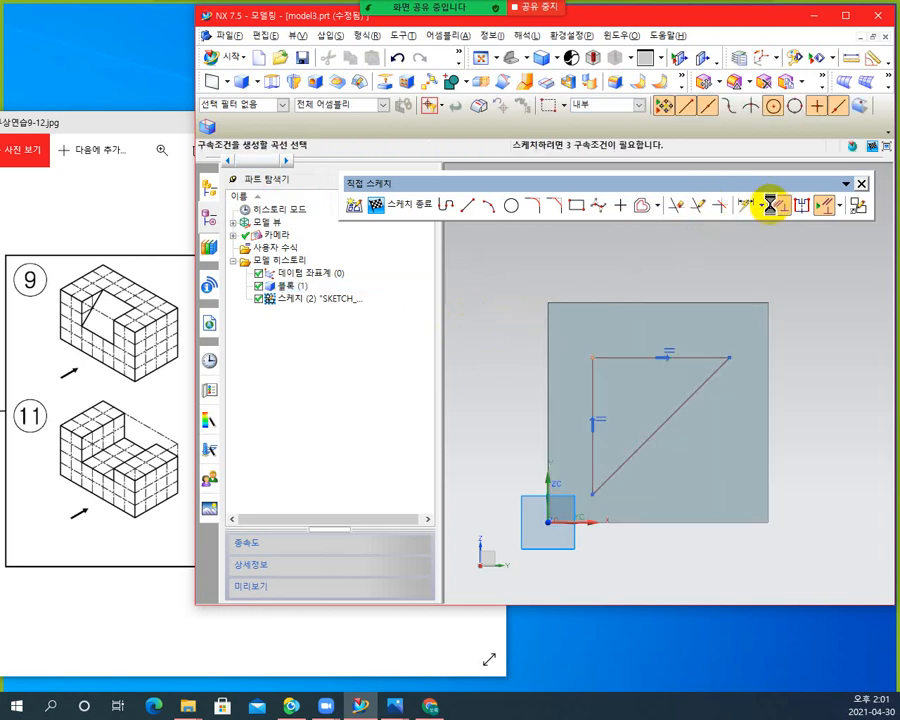
click(591, 358)
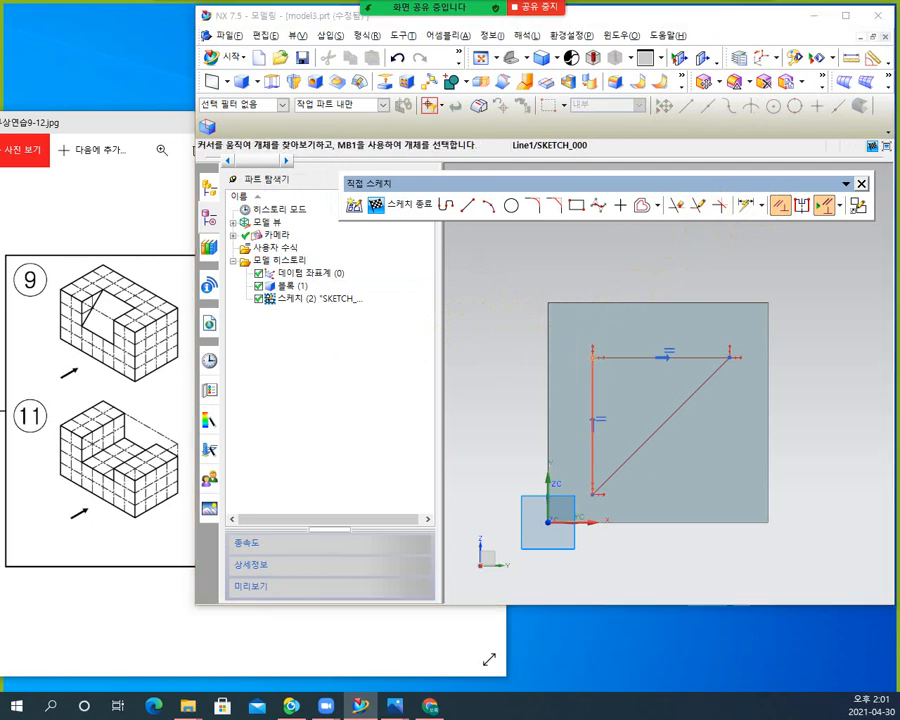
drag(612, 324, 415, 270)
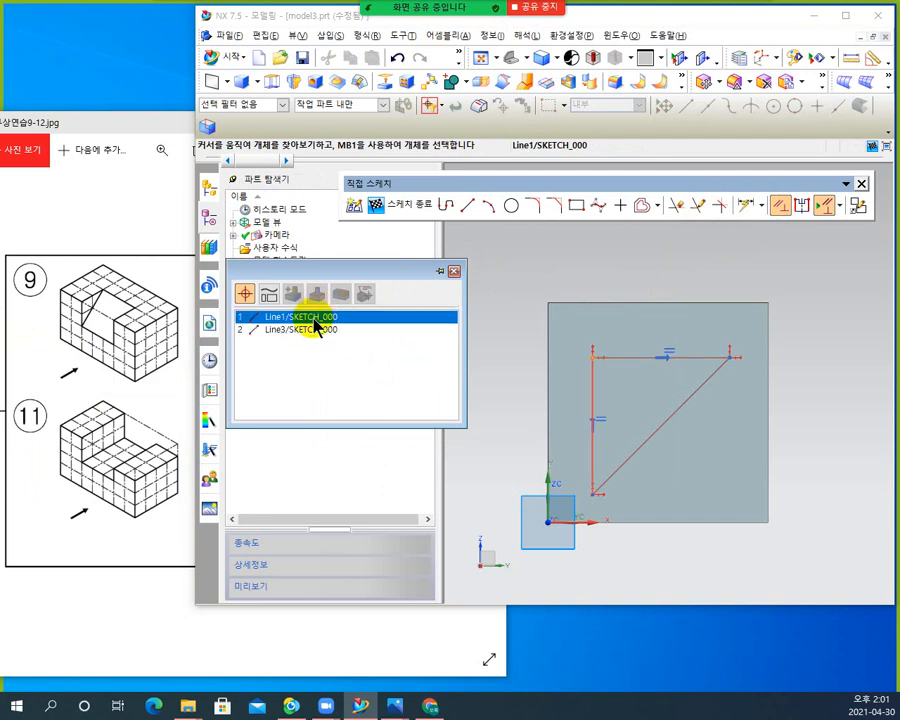
key(ctrl)
key(ctrl)
key(ctrl)
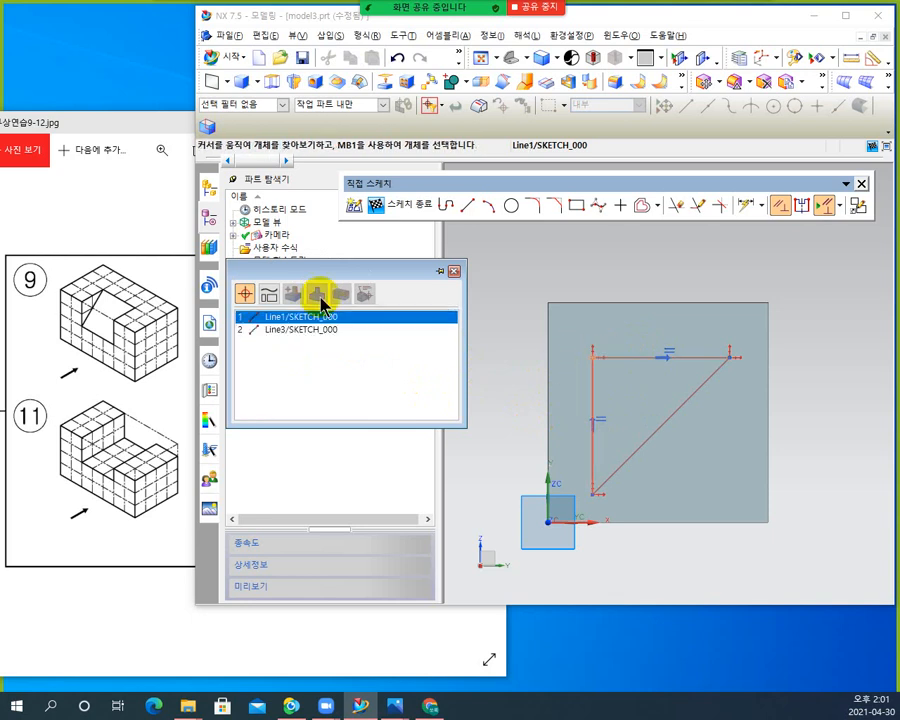
click(316, 327)
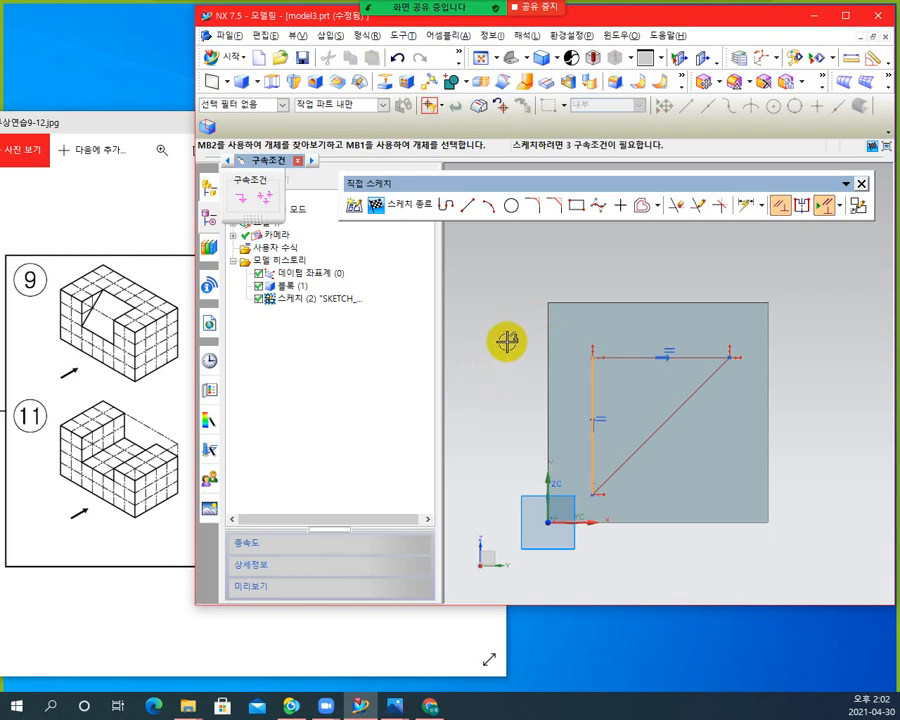
key(Escape)
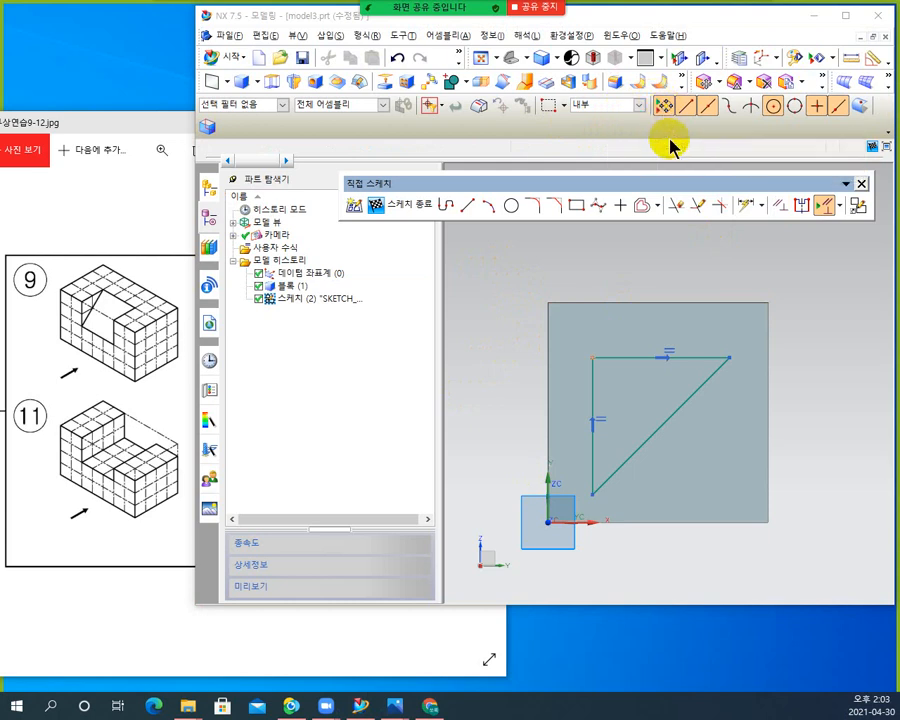
- Enable control-point and quadrant snapping and disable point-on-curve snapping
click(835, 110)
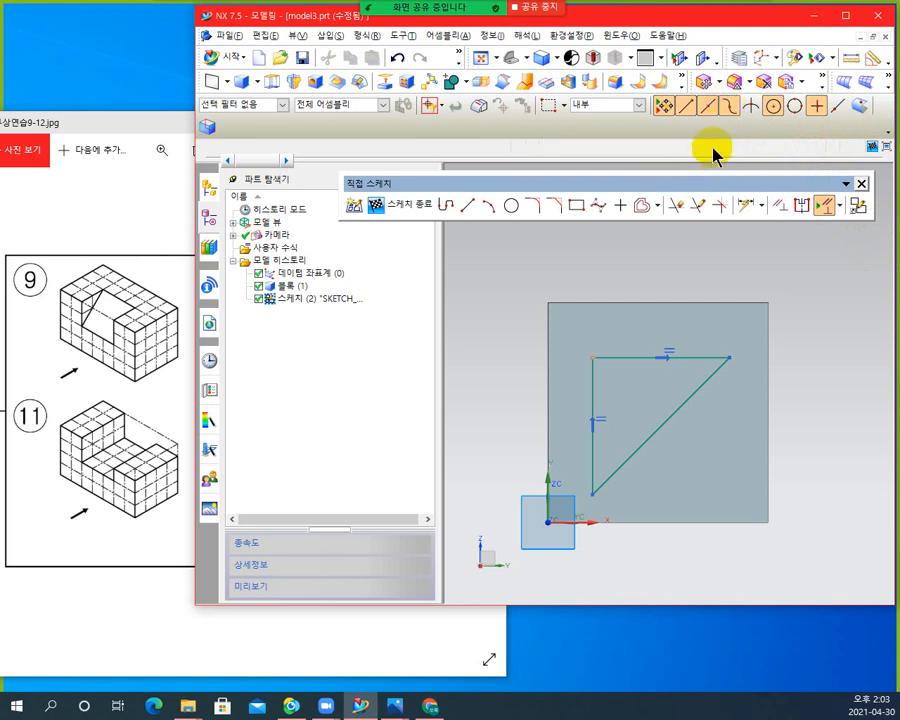
click(796, 106)
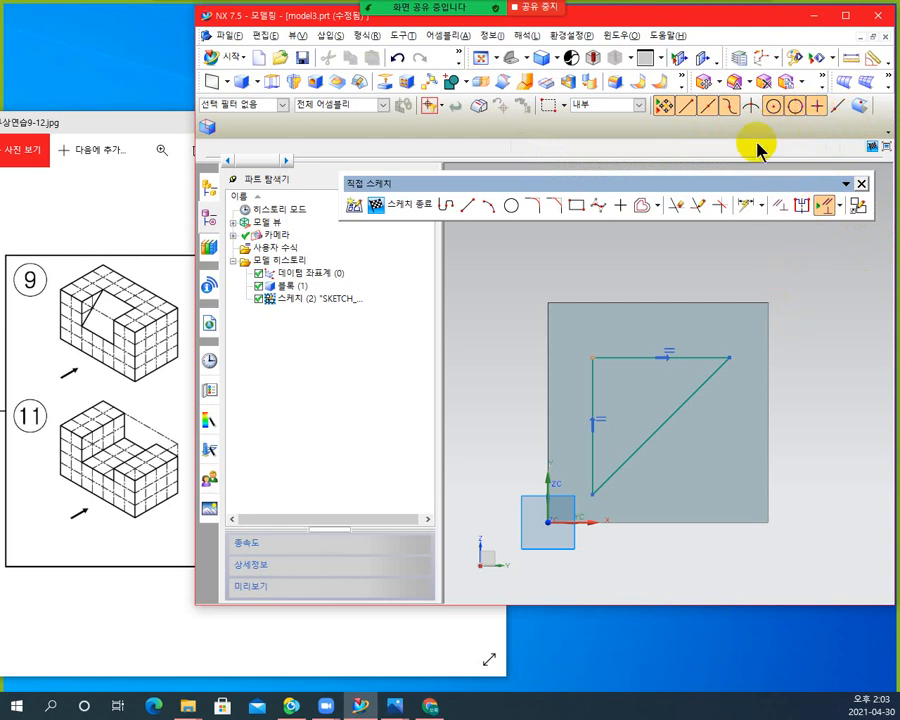
- Make the triangle's right-angle corner coincident with the upper-left corner of the block's end face
click(777, 209)
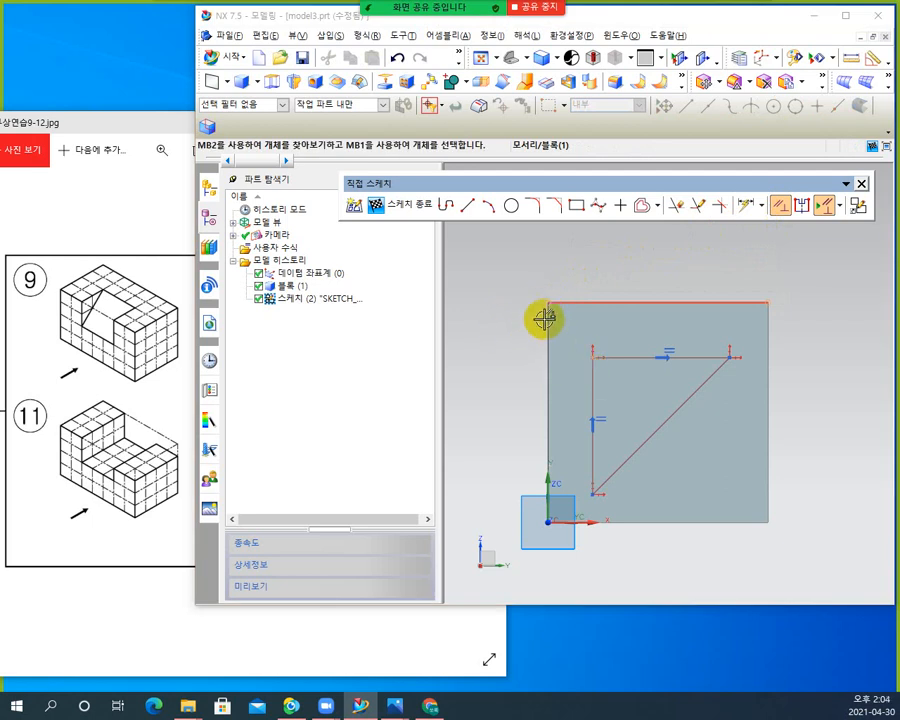
click(591, 358)
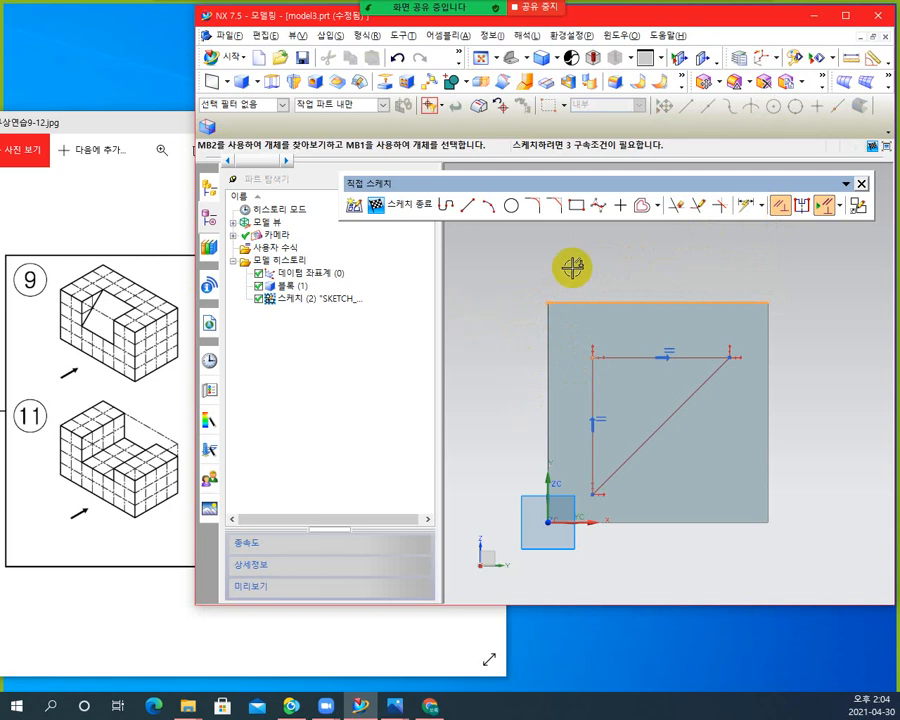
click(785, 210)
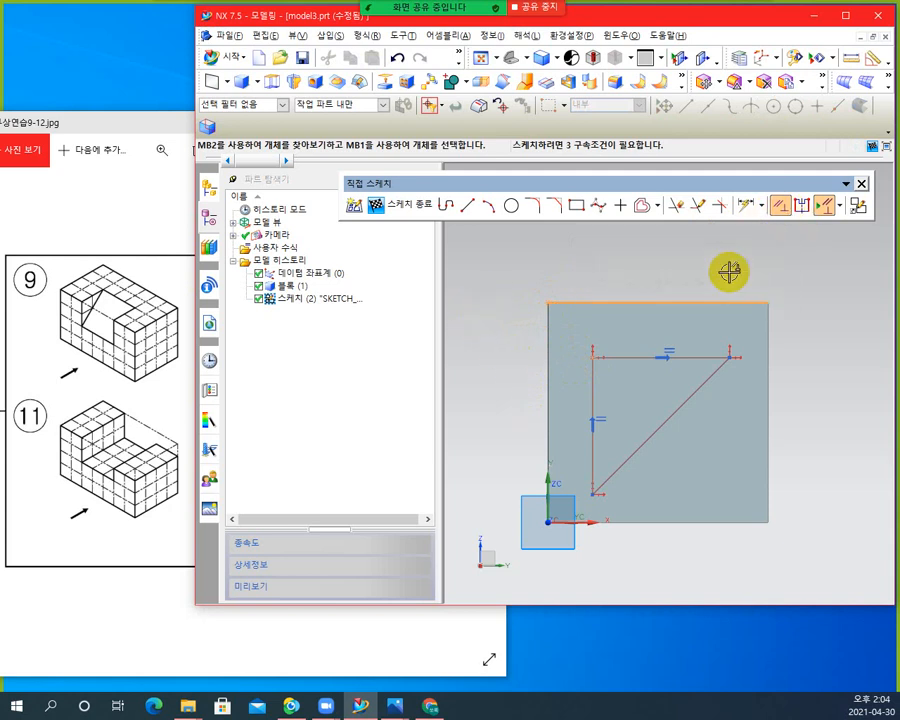
click(593, 360)
click(593, 360)
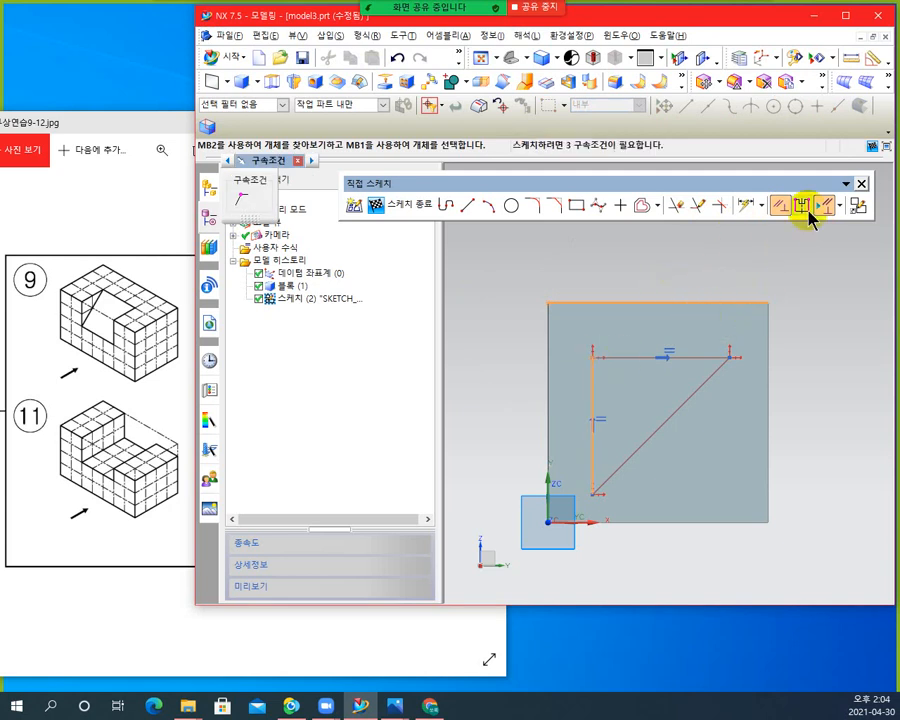
click(243, 204)
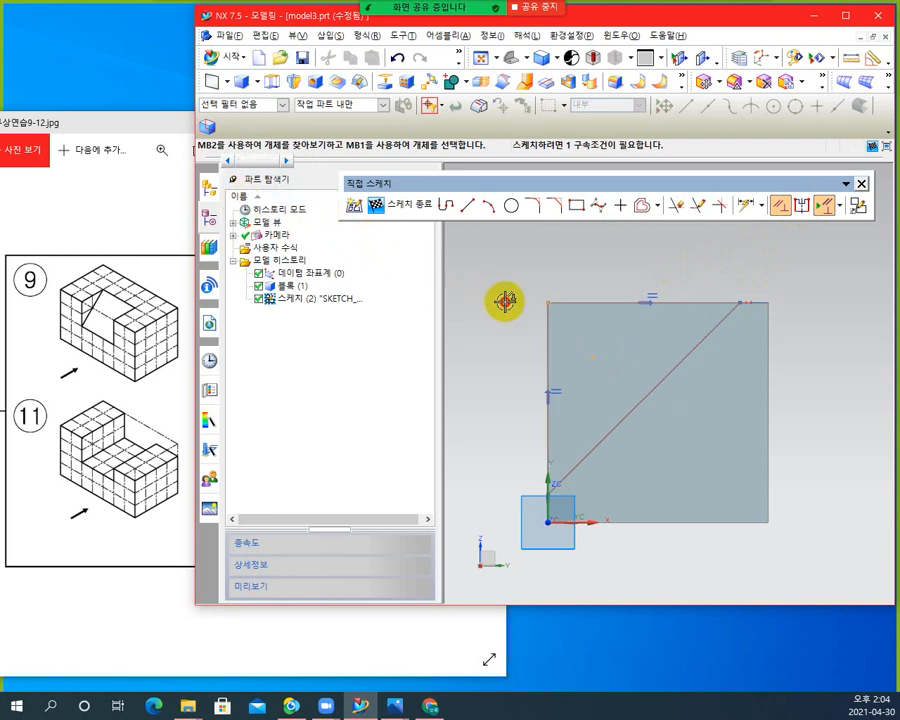
- Undo the coincident constraint between the triangle's right-angle corner and the block face's upper-left corner
key(ctrl+z)
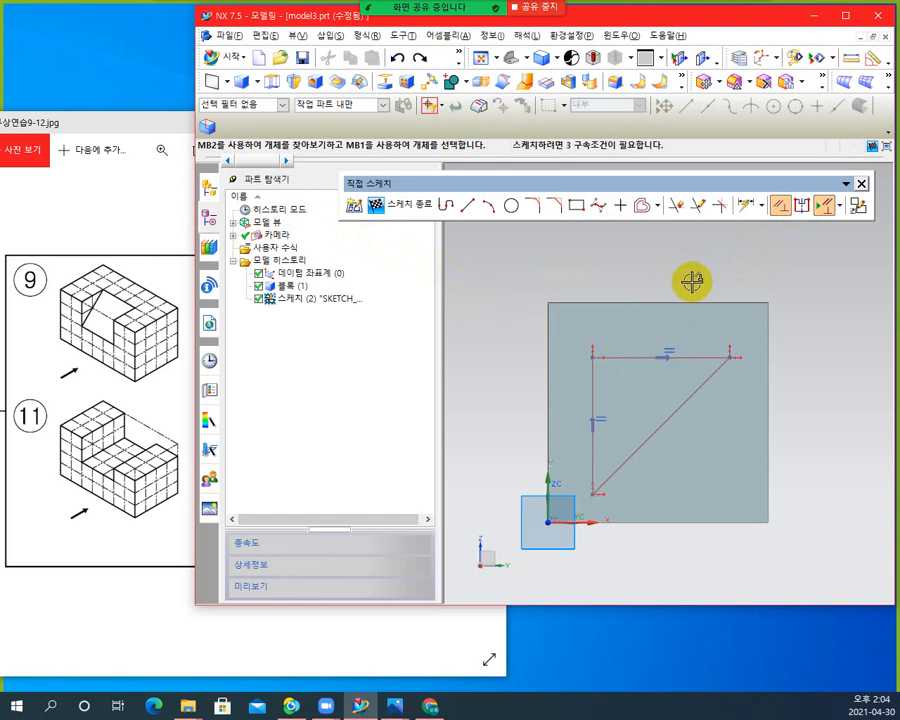
- Try again to make the triangle's right-angle corner coincident with the upper-left corner of the block's end face, and undo it
click(781, 208)
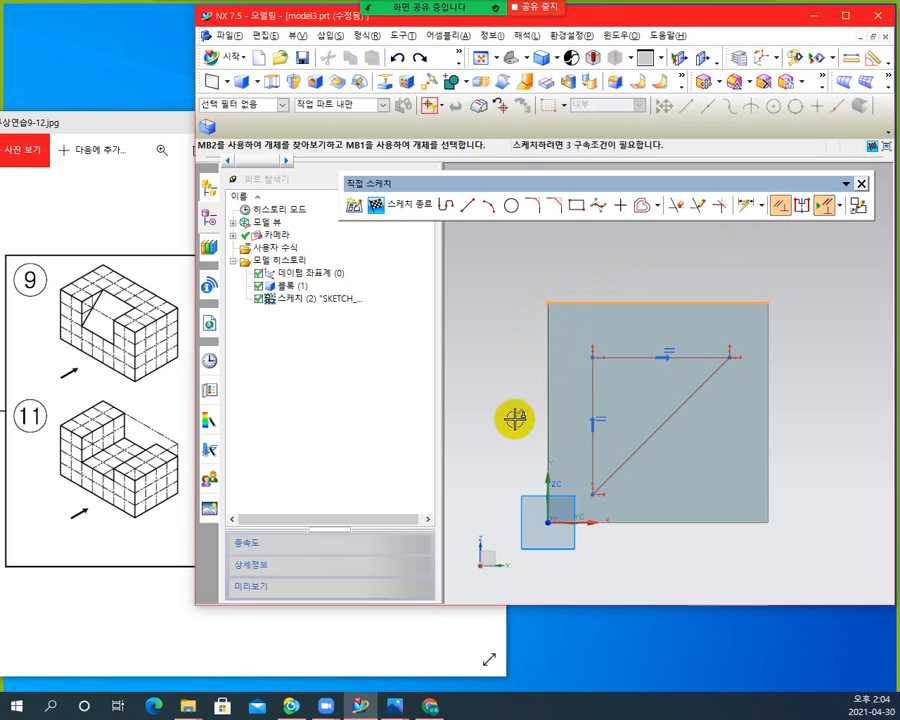
click(591, 357)
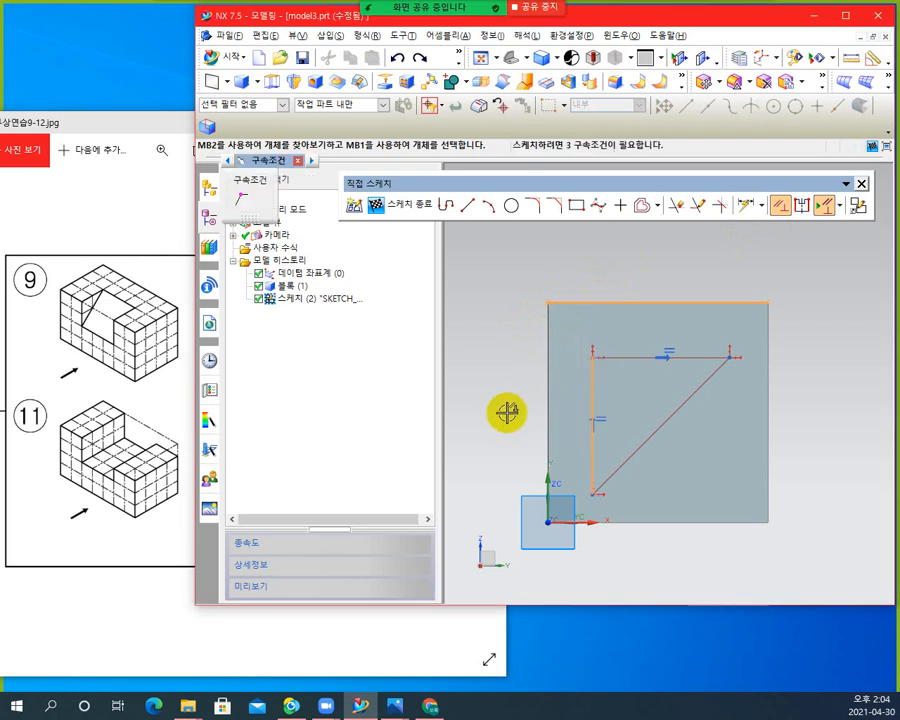
click(247, 201)
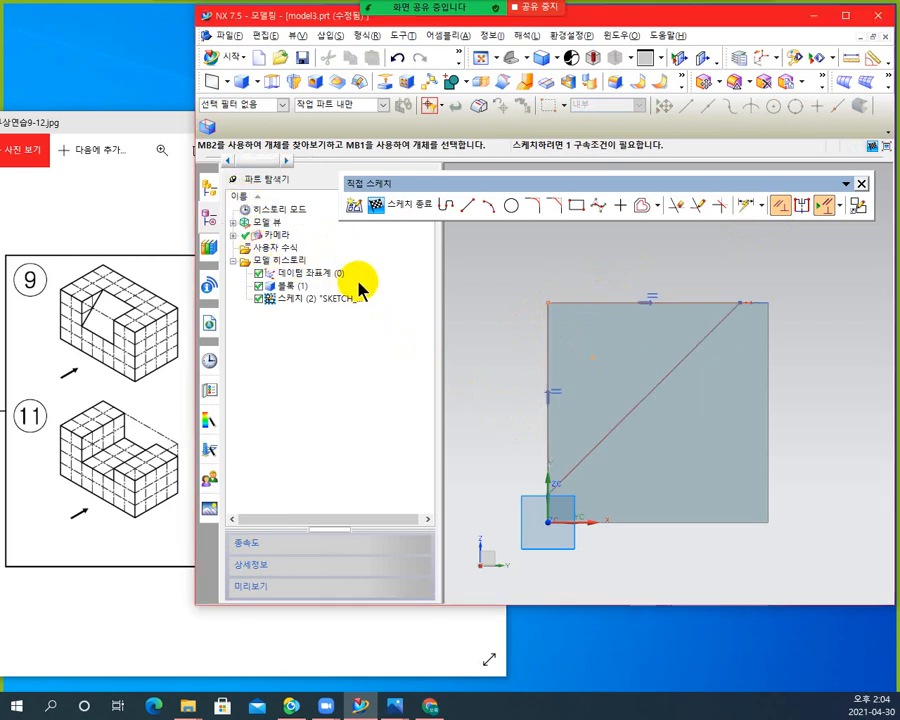
key(ctrl+z)
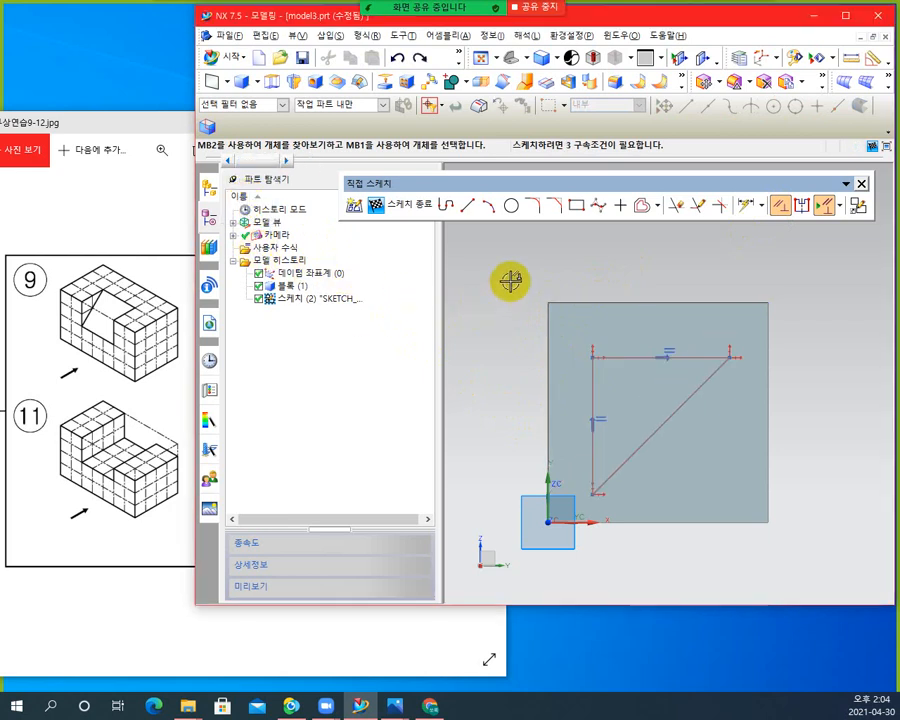
- Make the triangle's horizontal top edge collinear with the top edge of the block's end face
click(625, 356)
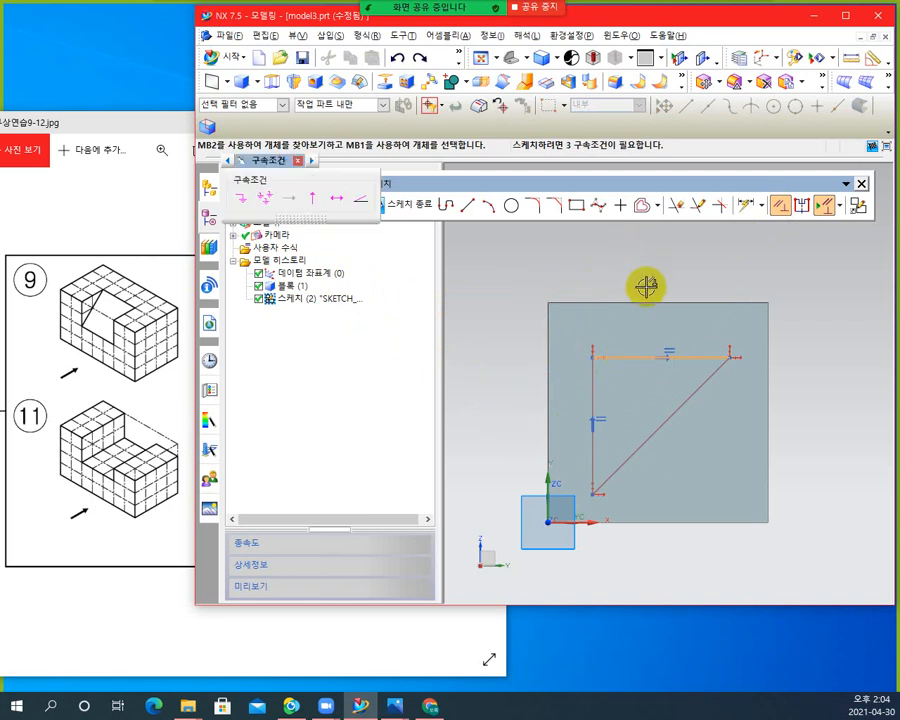
click(635, 297)
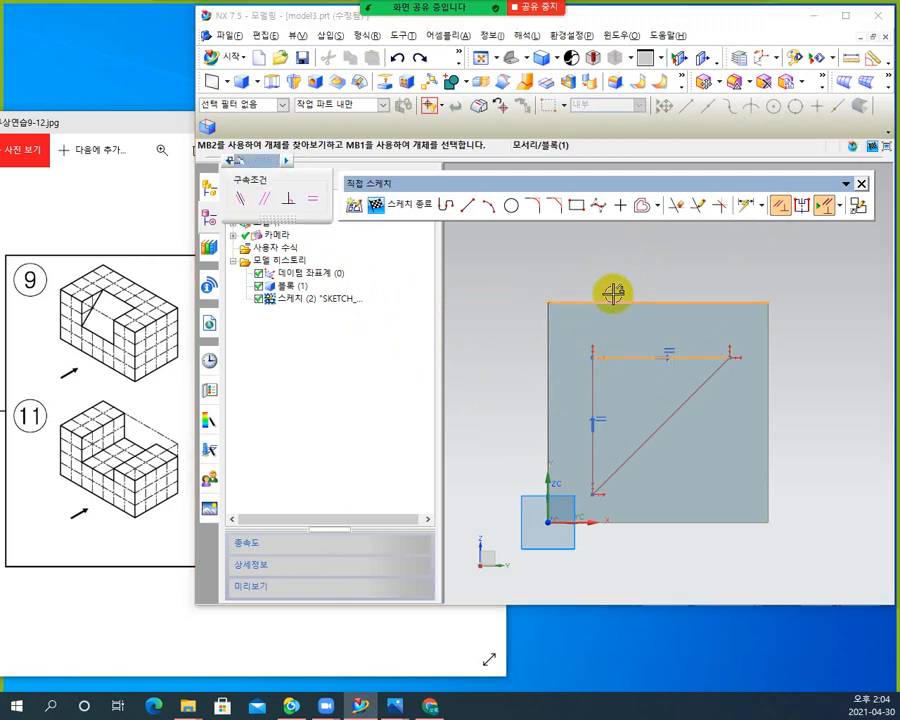
click(240, 199)
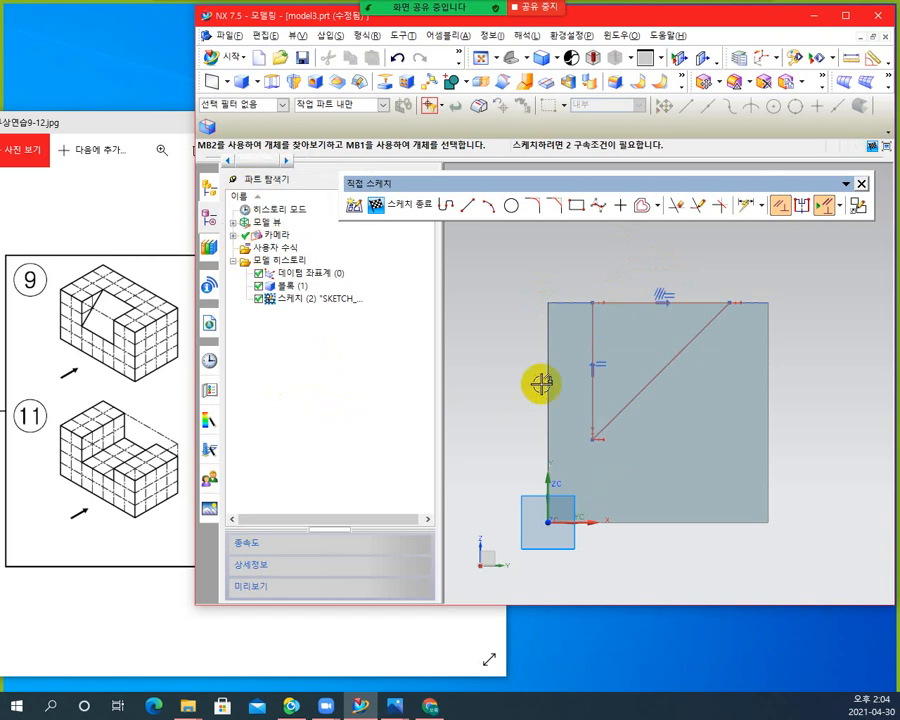
- Make the triangle's vertical edge collinear with the left edge of the block's end face
click(591, 334)
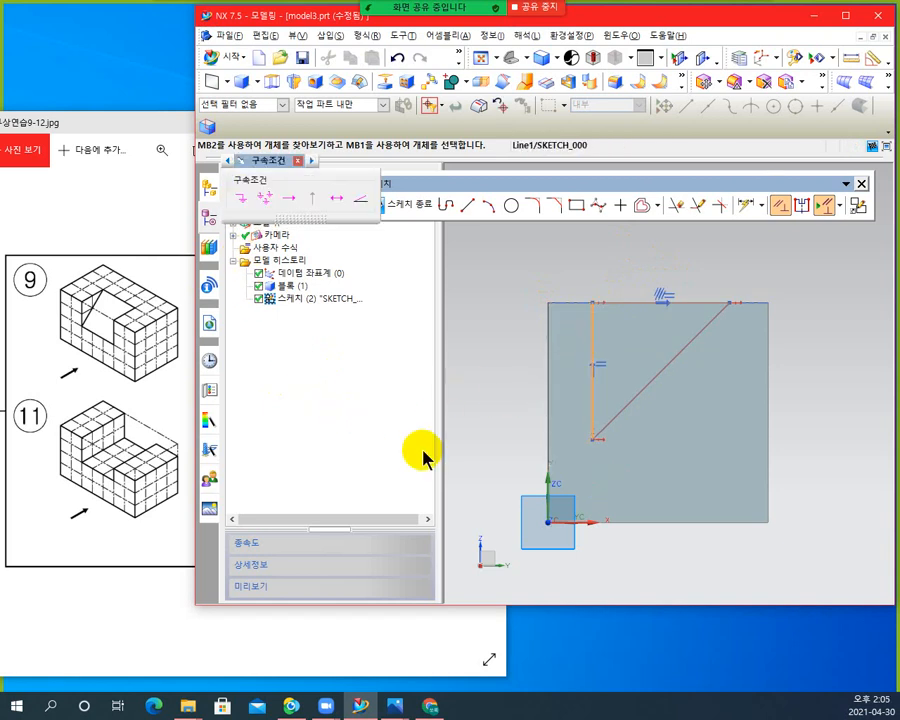
click(547, 348)
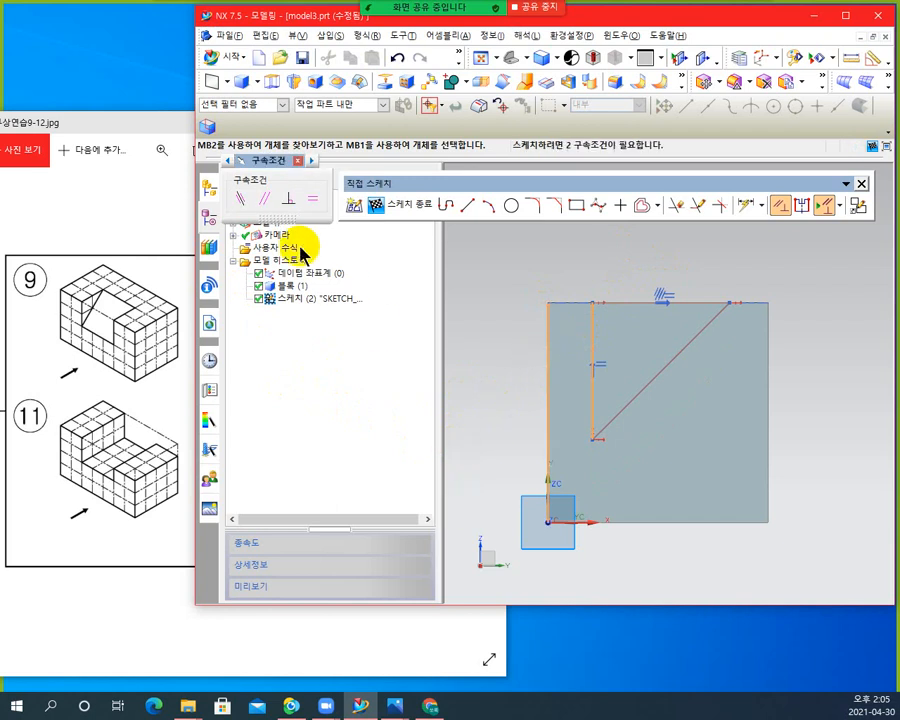
click(238, 196)
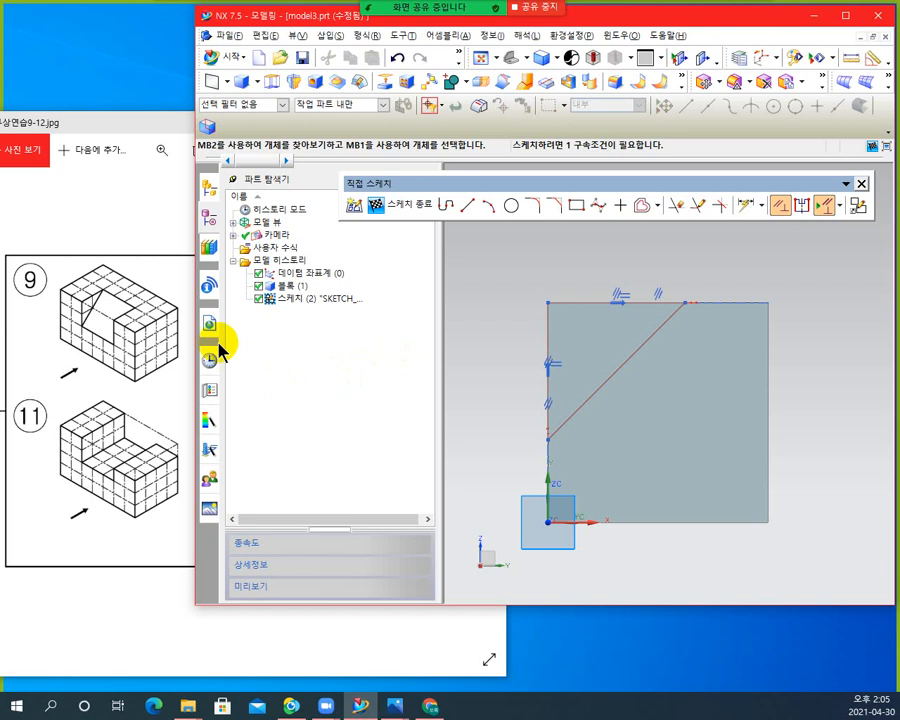
- Dimension the triangle's horizontal top edge to 20 mm and finish the sketch
click(746, 208)
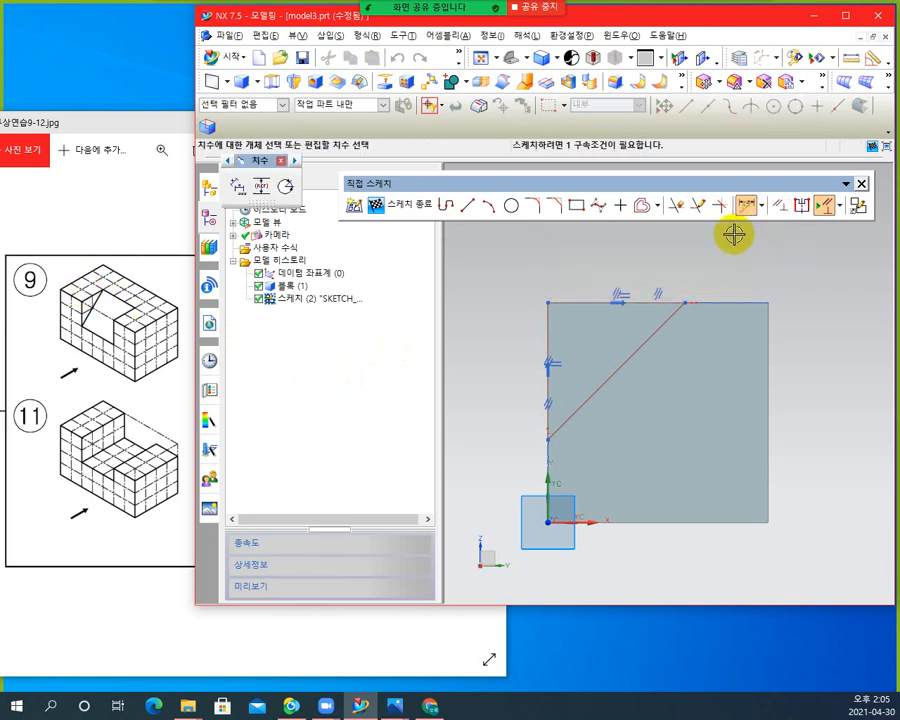
click(573, 303)
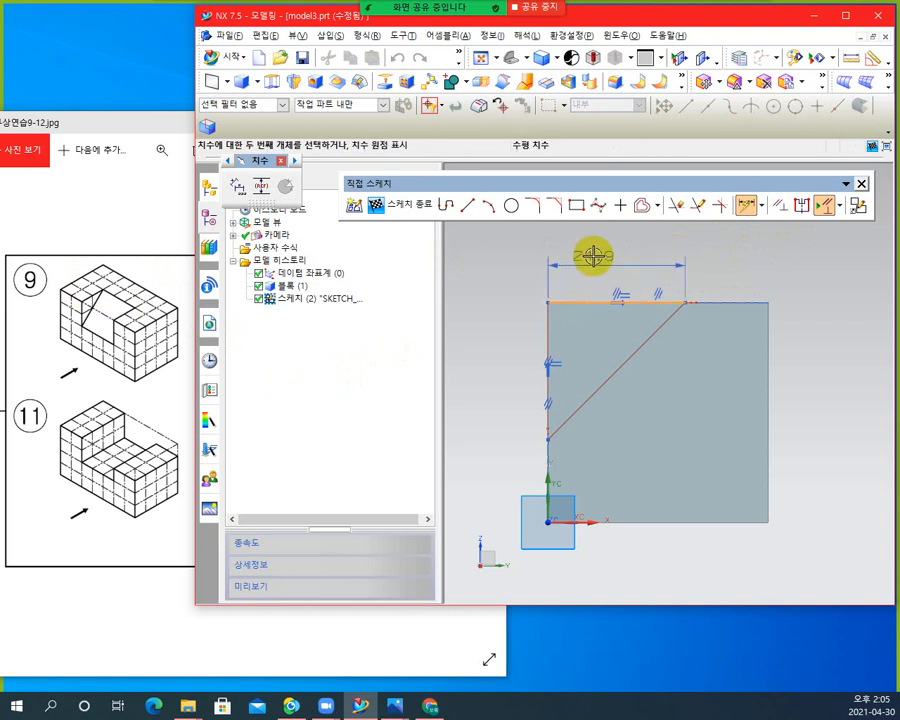
click(588, 254)
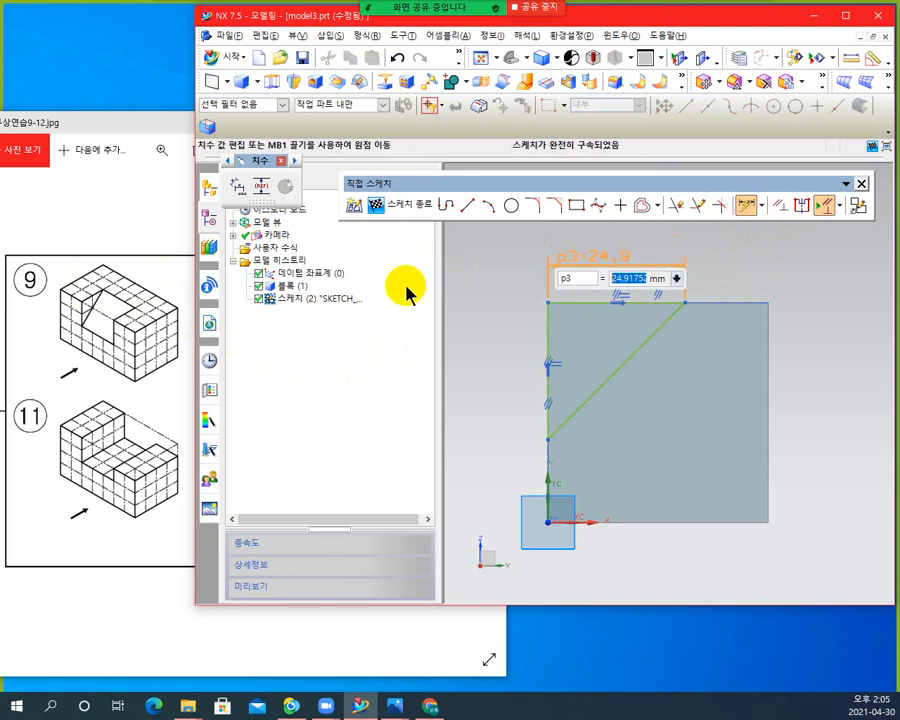
text(20)
key(Return)
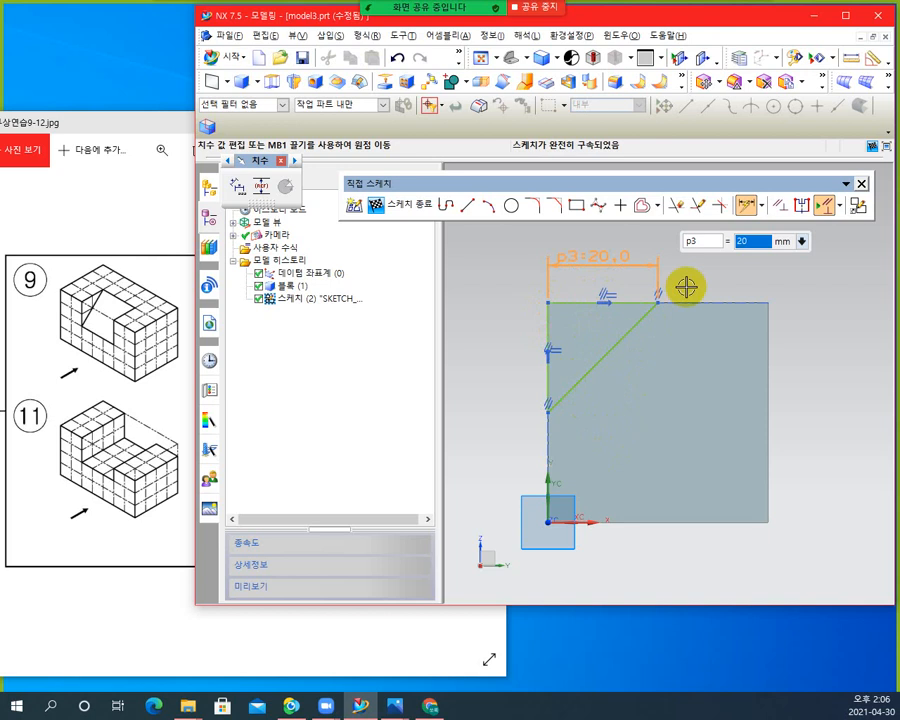
click(406, 212)
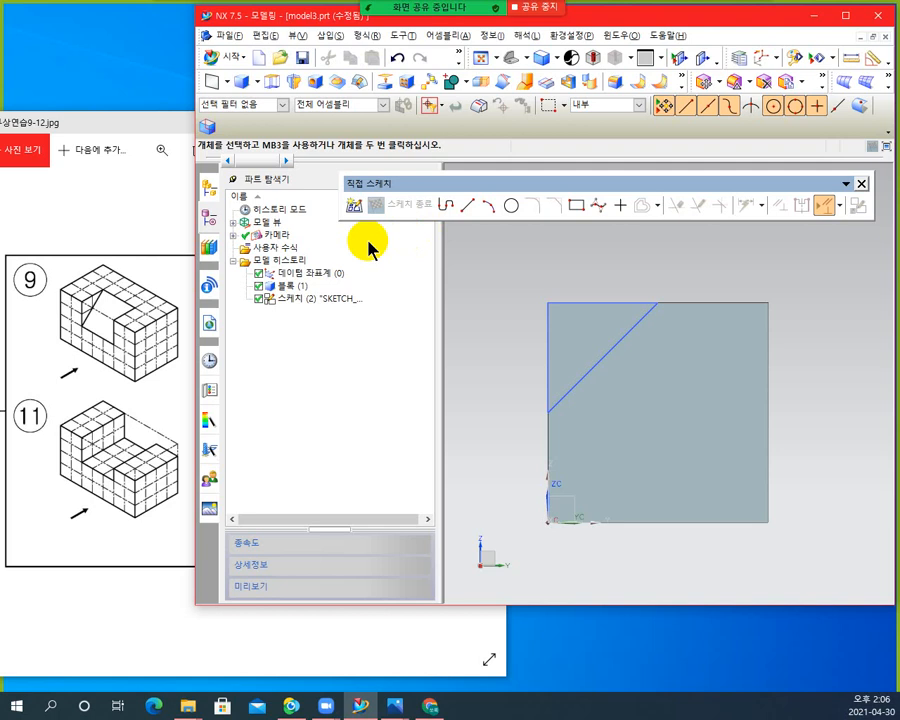
- Start an Extrude with the connected-curves rule and the curve selection filter, using the triangle's three sketch lines as the section
key(End)
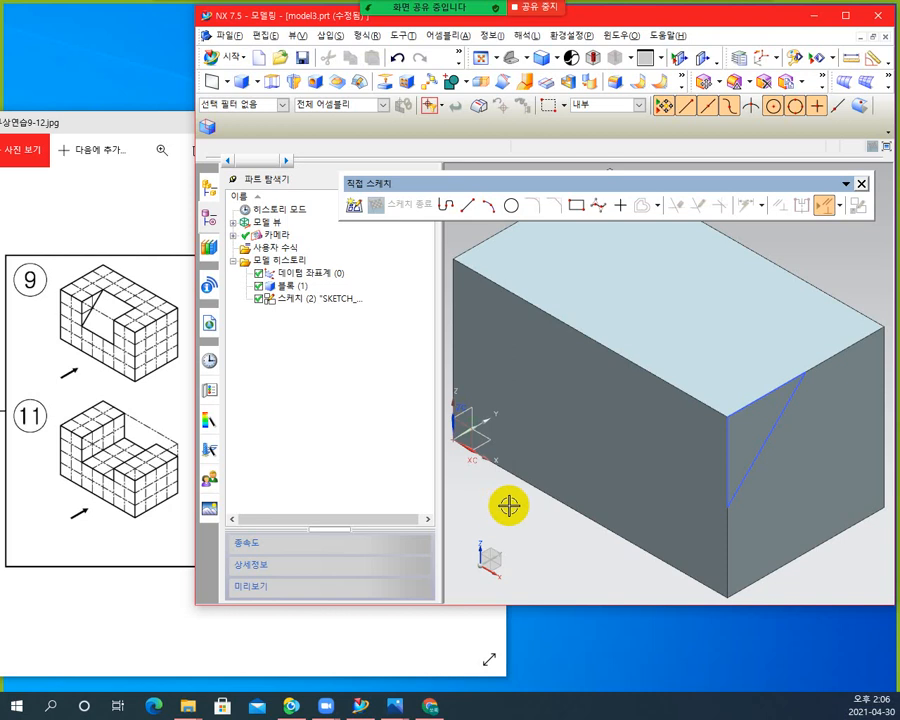
scroll(552, 502, up, 5)
scroll(555, 509, down, 7)
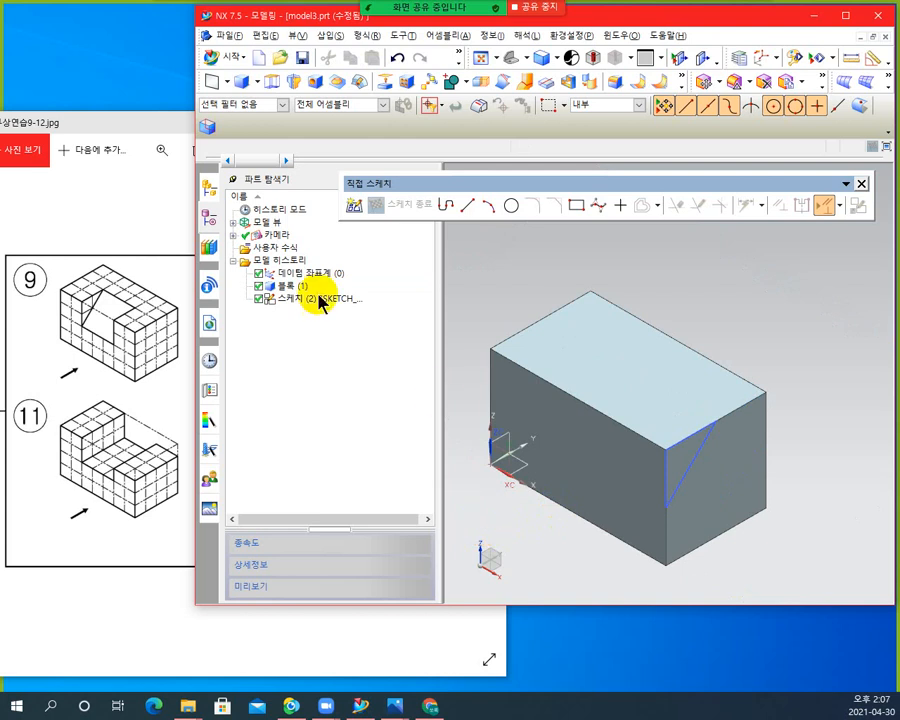
click(273, 88)
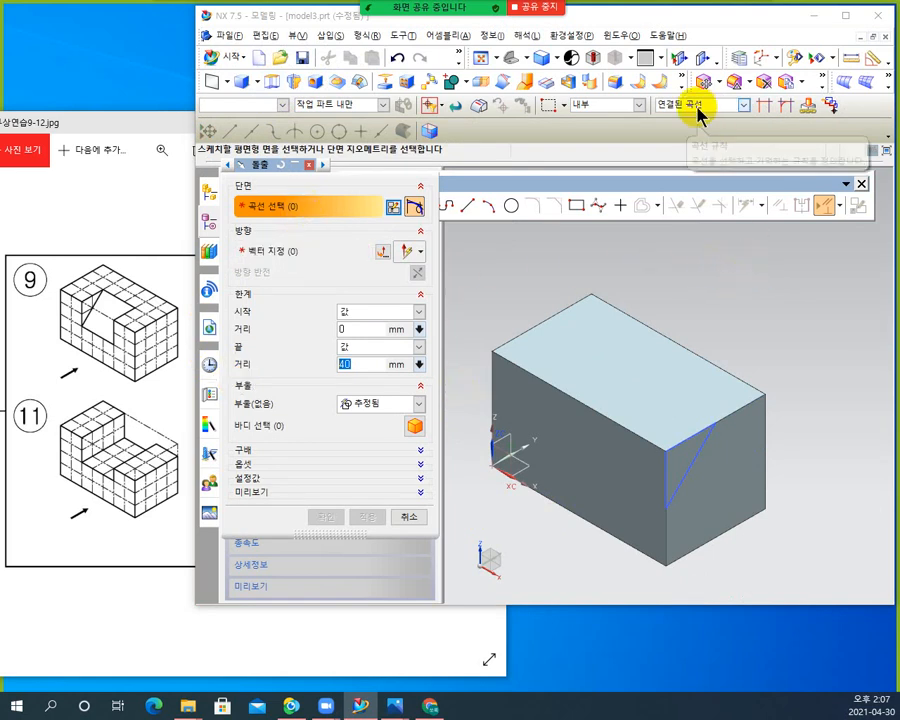
click(743, 104)
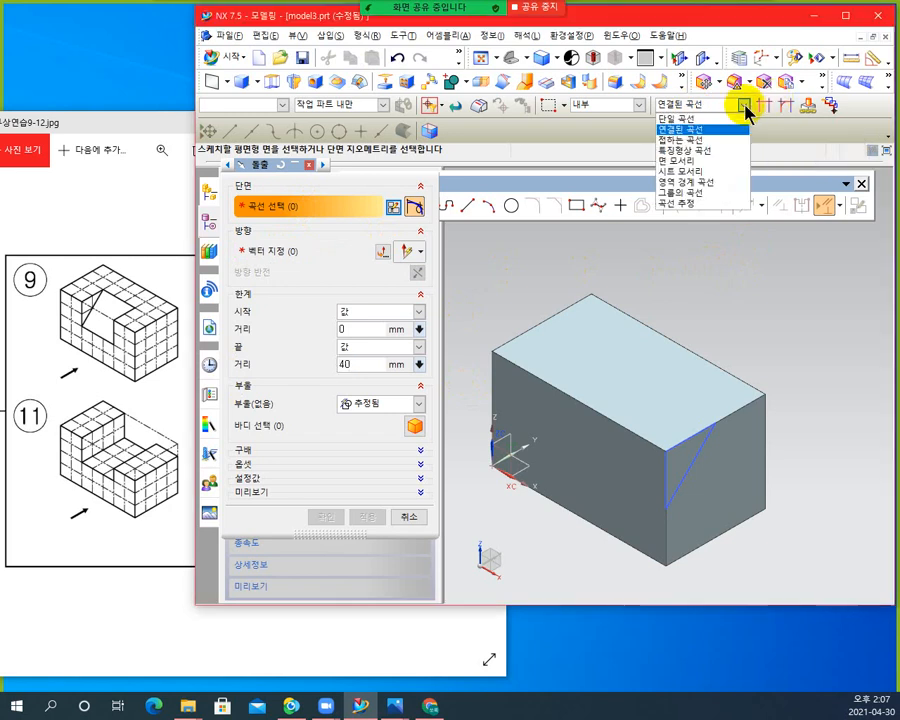
click(694, 131)
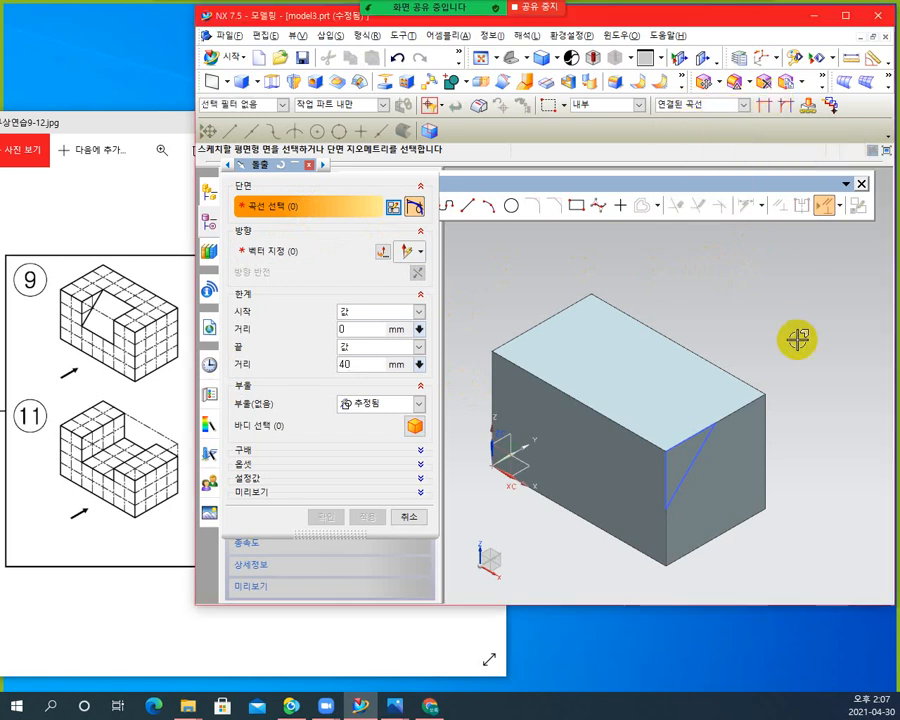
click(701, 445)
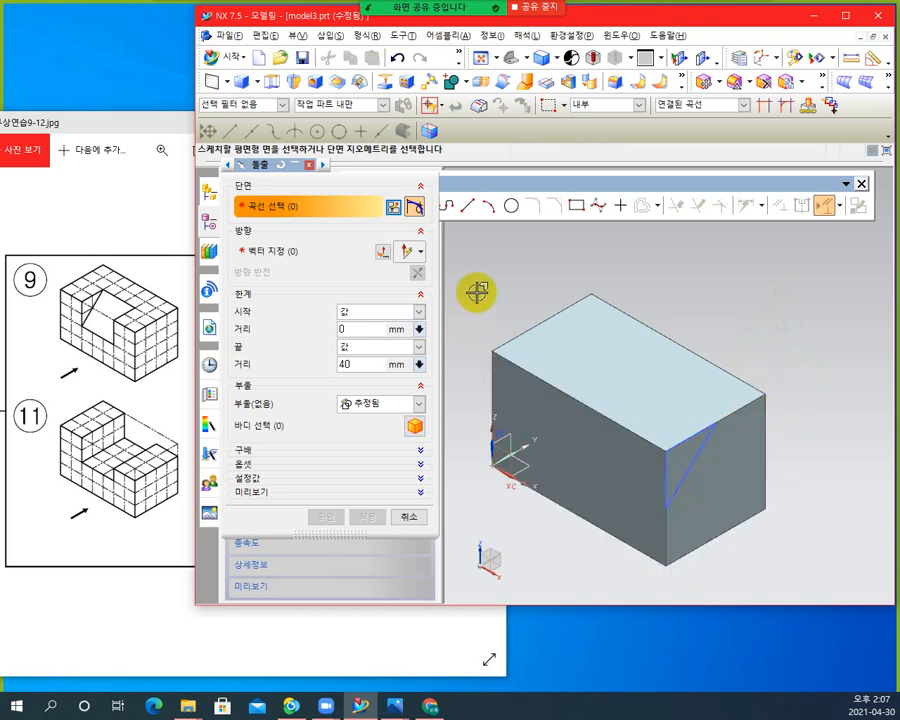
click(740, 481)
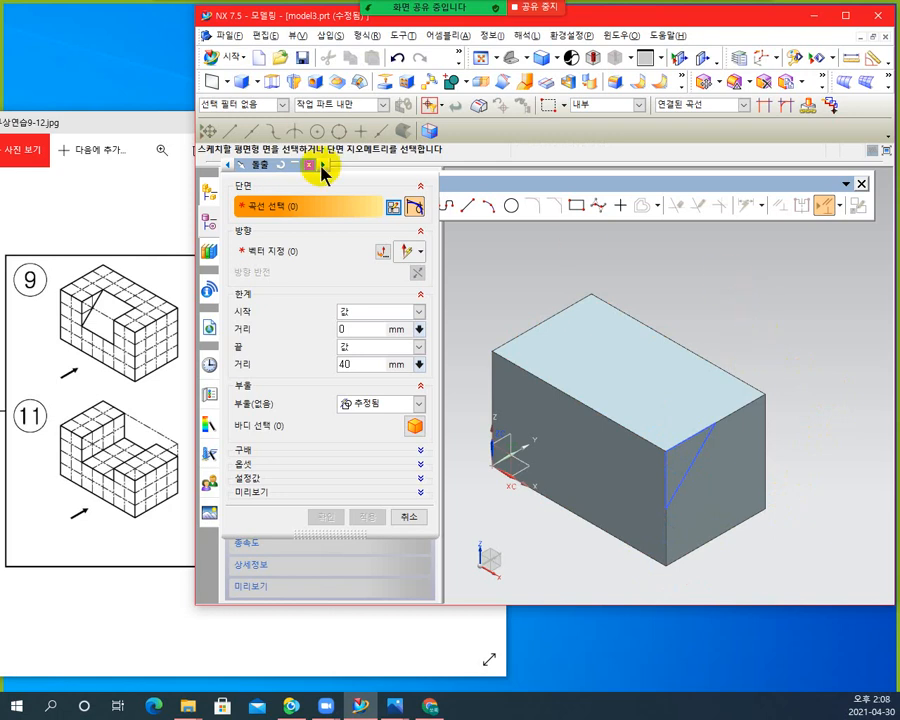
click(286, 104)
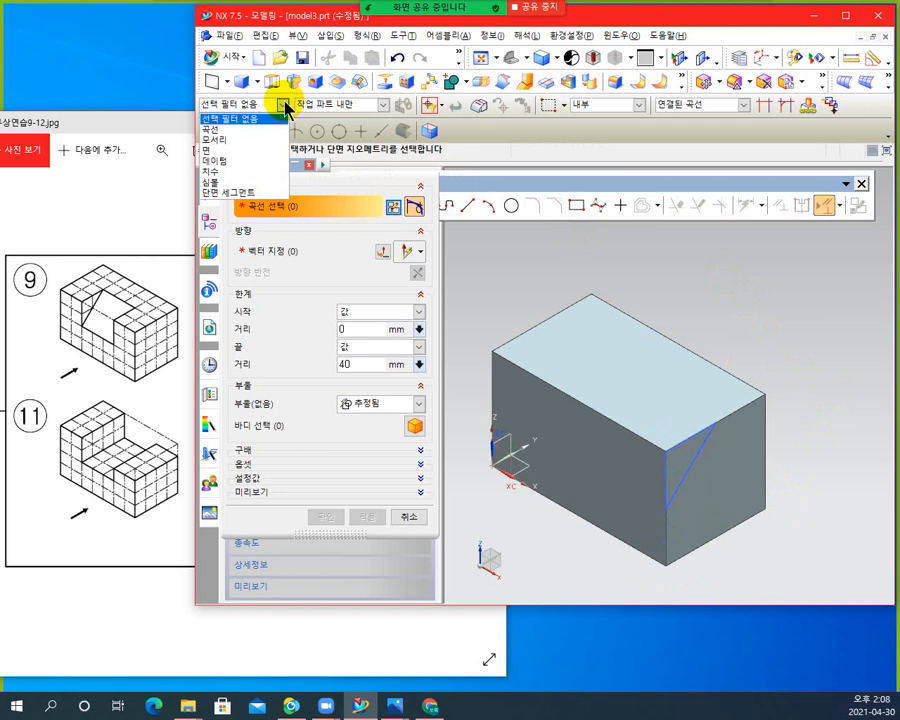
click(264, 130)
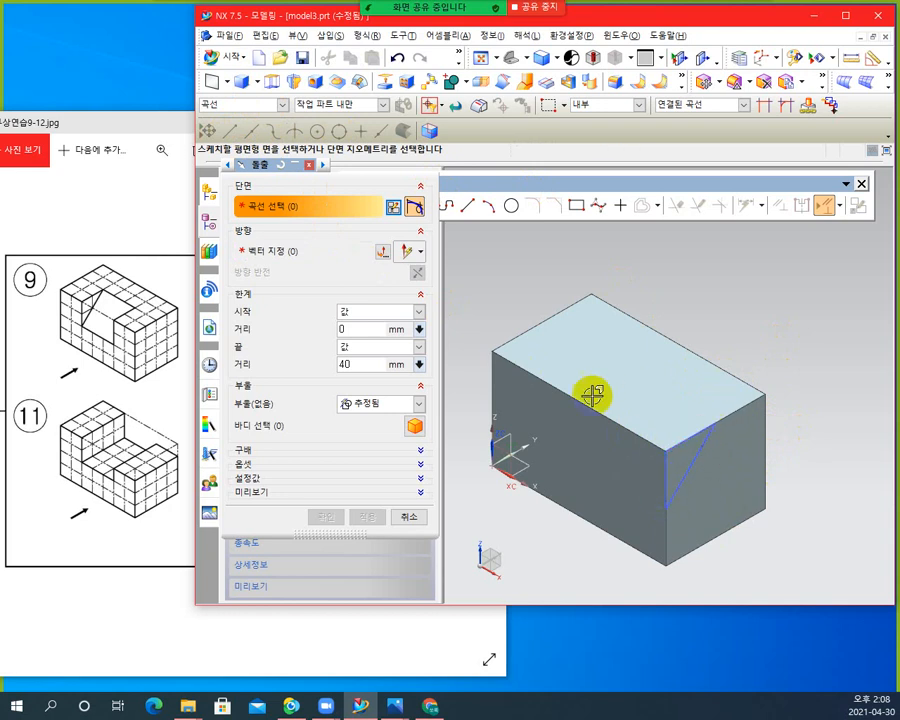
click(692, 468)
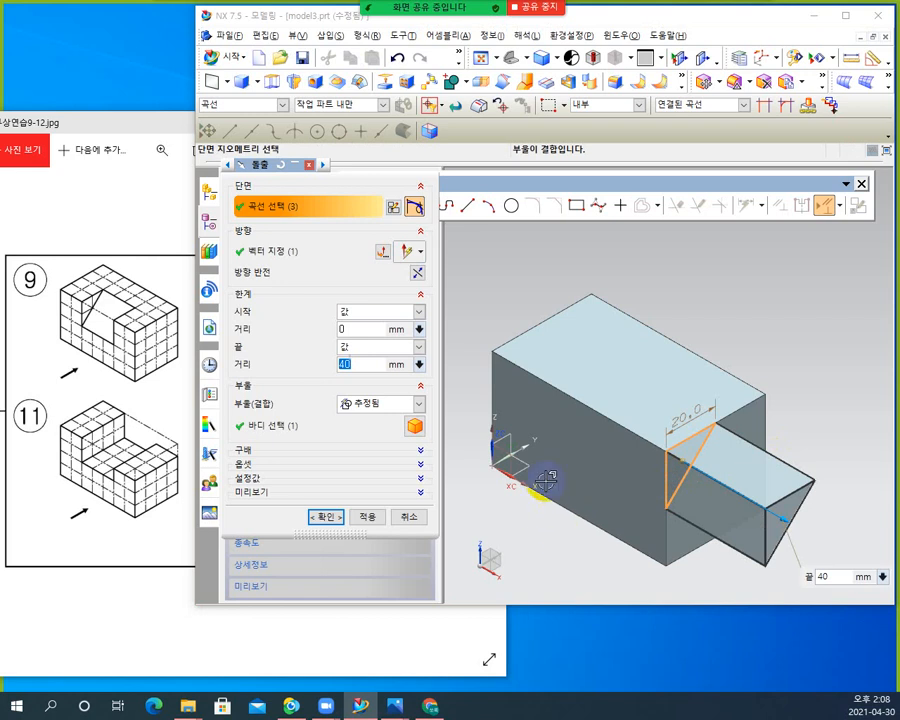
- Reverse the extrusion direction so the triangular profile cuts into the block
click(417, 275)
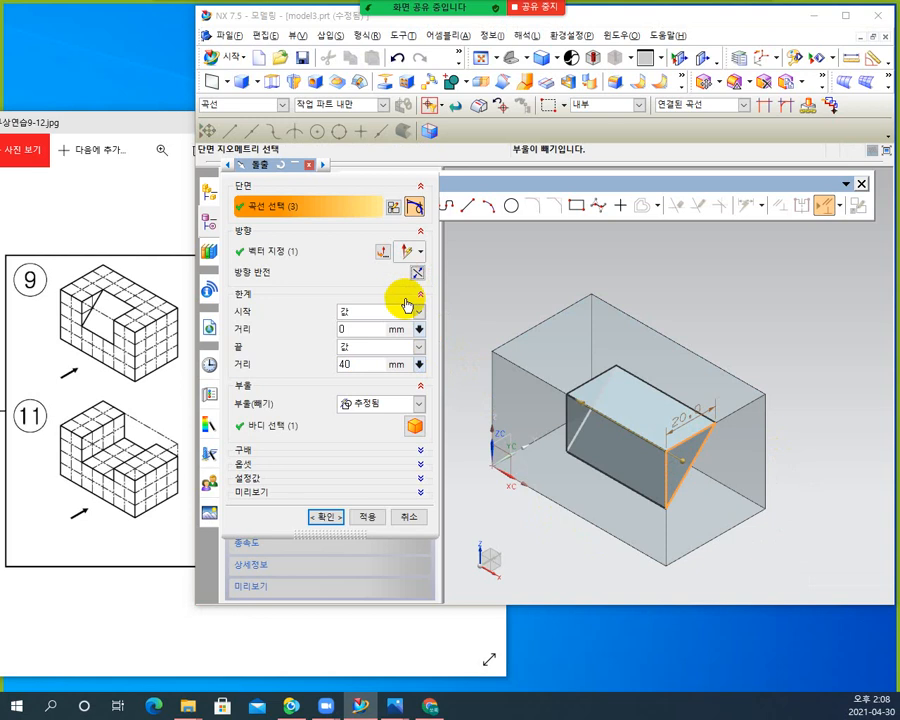
click(356, 326)
click(362, 361)
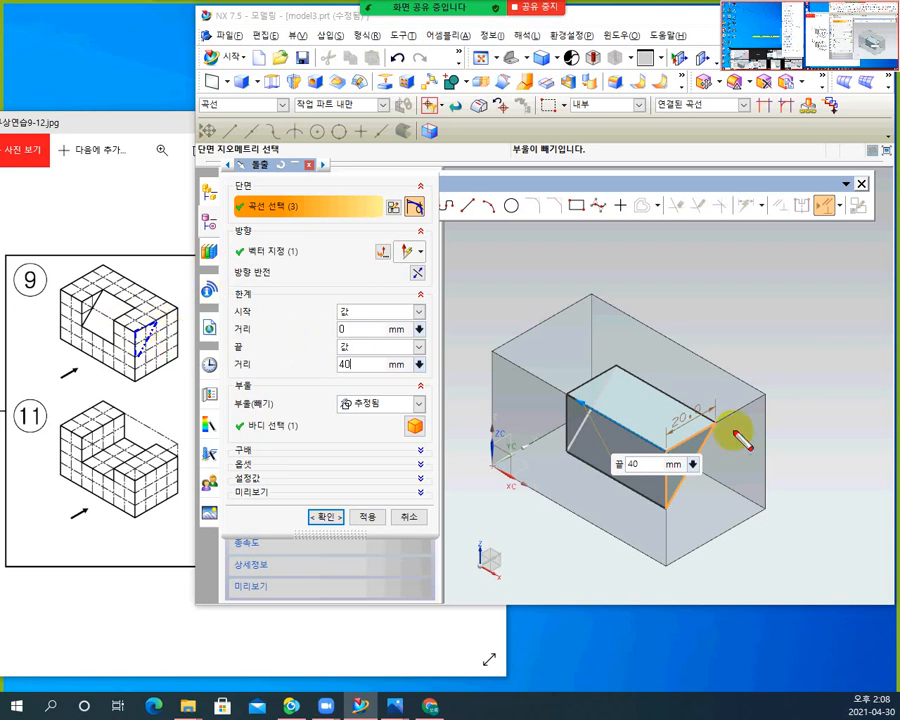
drag(661, 425, 597, 388)
drag(148, 298, 113, 284)
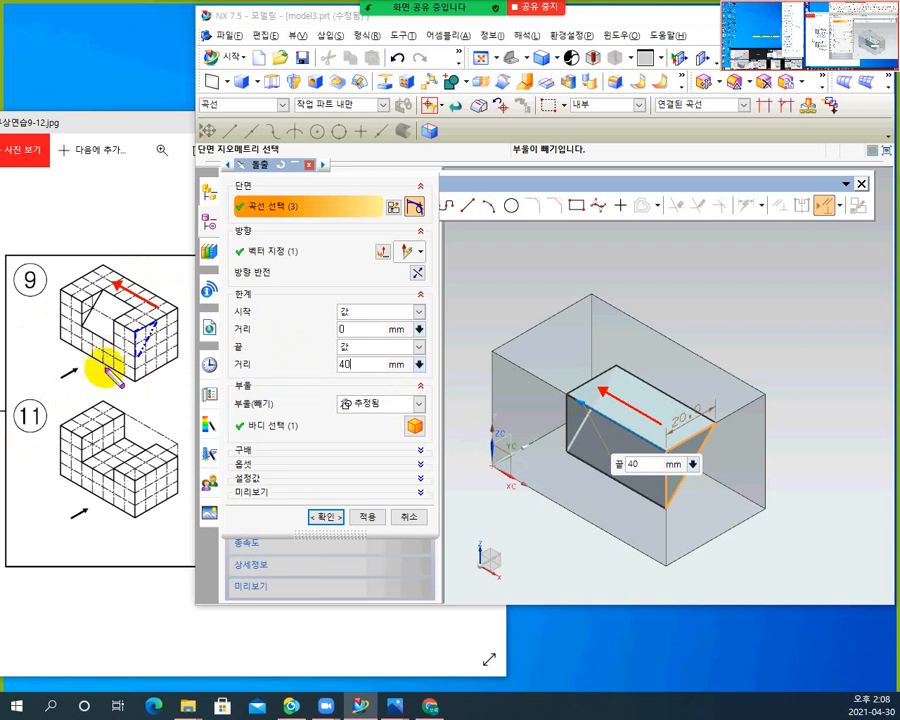
drag(104, 361, 111, 368)
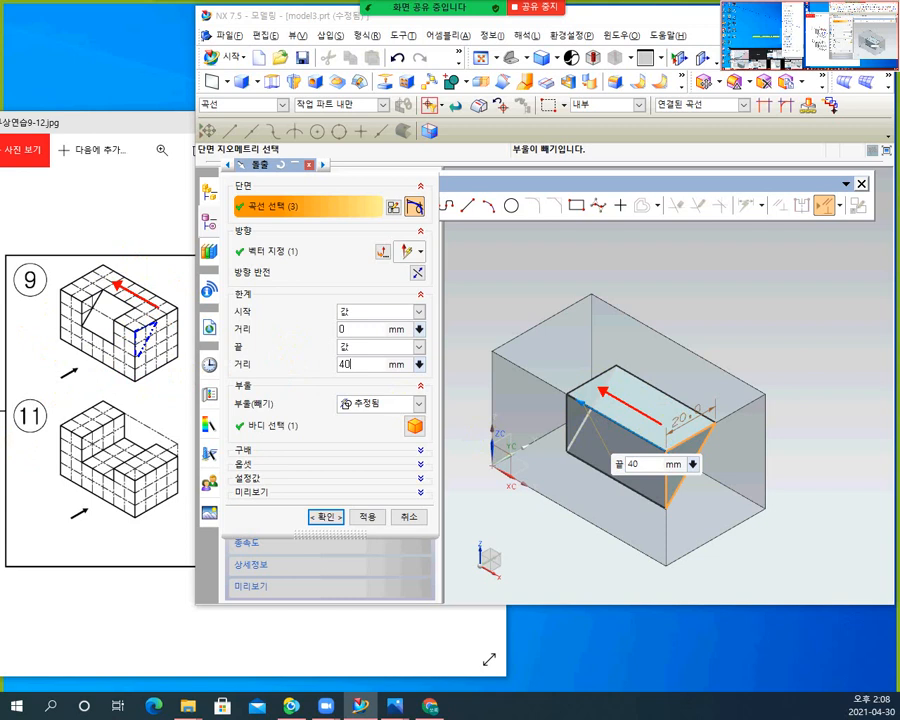
mouse_move(108, 364)
mouse_down()
mouse_move(102, 356)
mouse_move(107, 367)
mouse_up()
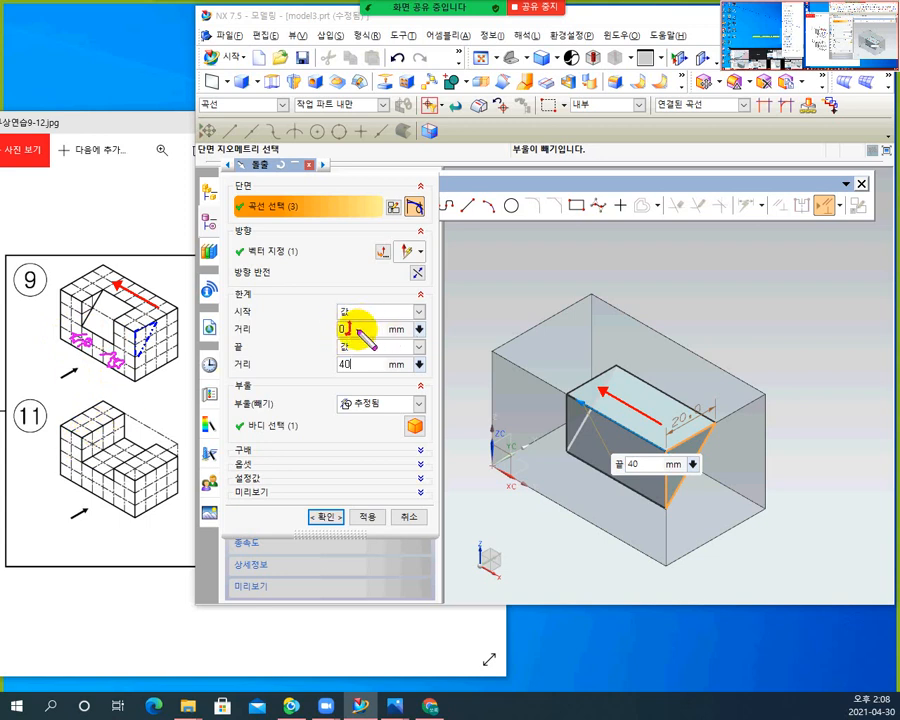
key(ctrl+z)
drag(337, 328, 376, 329)
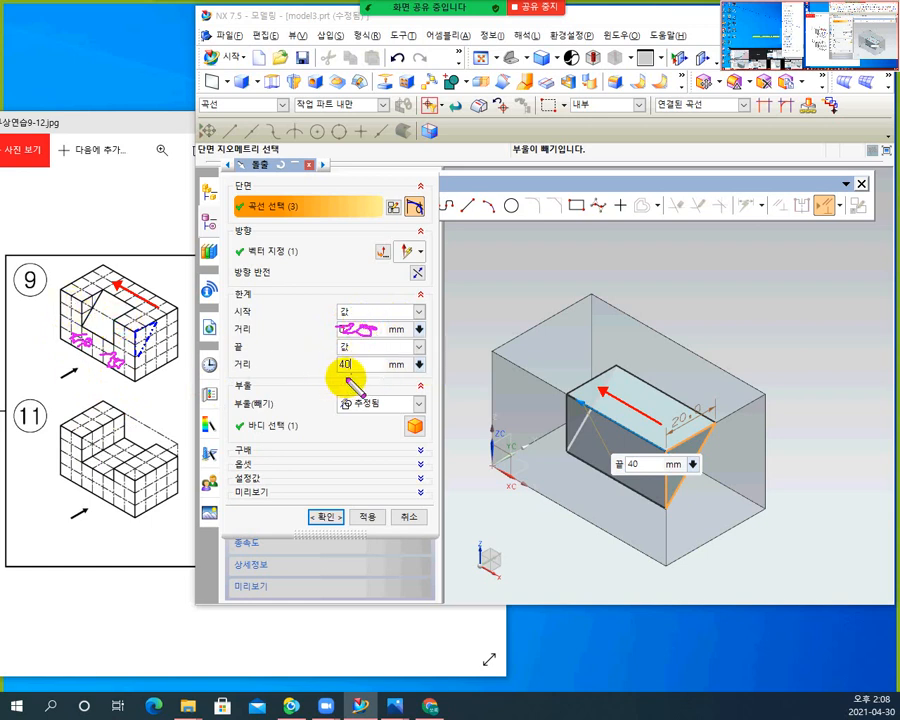
mouse_move(352, 360)
mouse_down()
mouse_move(356, 370)
mouse_move(372, 358)
mouse_move(362, 372)
mouse_up()
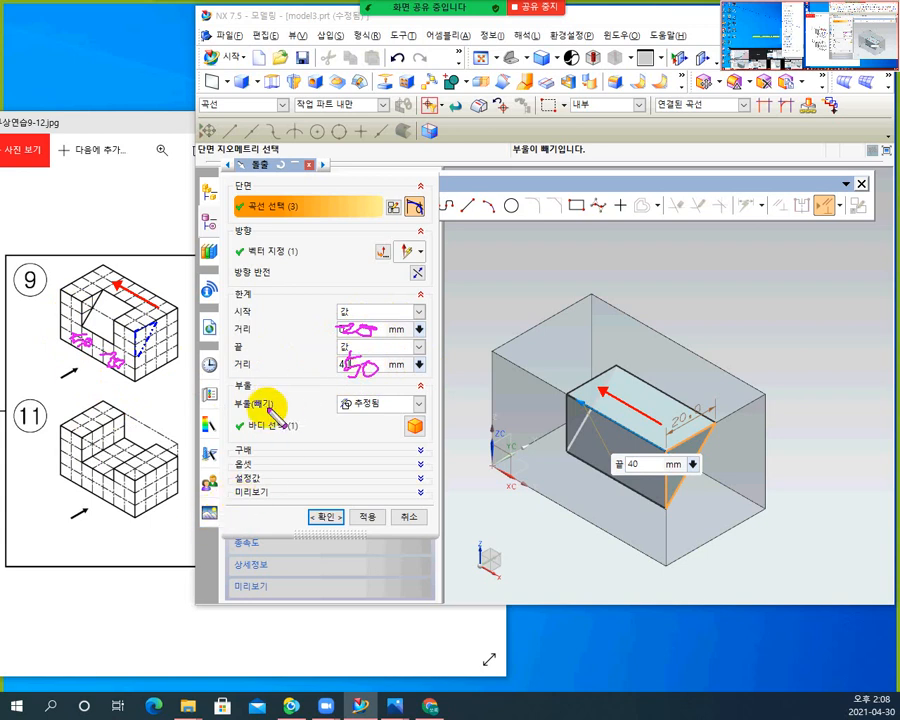
mouse_move(278, 405)
mouse_down()
mouse_move(240, 407)
mouse_move(268, 414)
mouse_move(295, 403)
mouse_up()
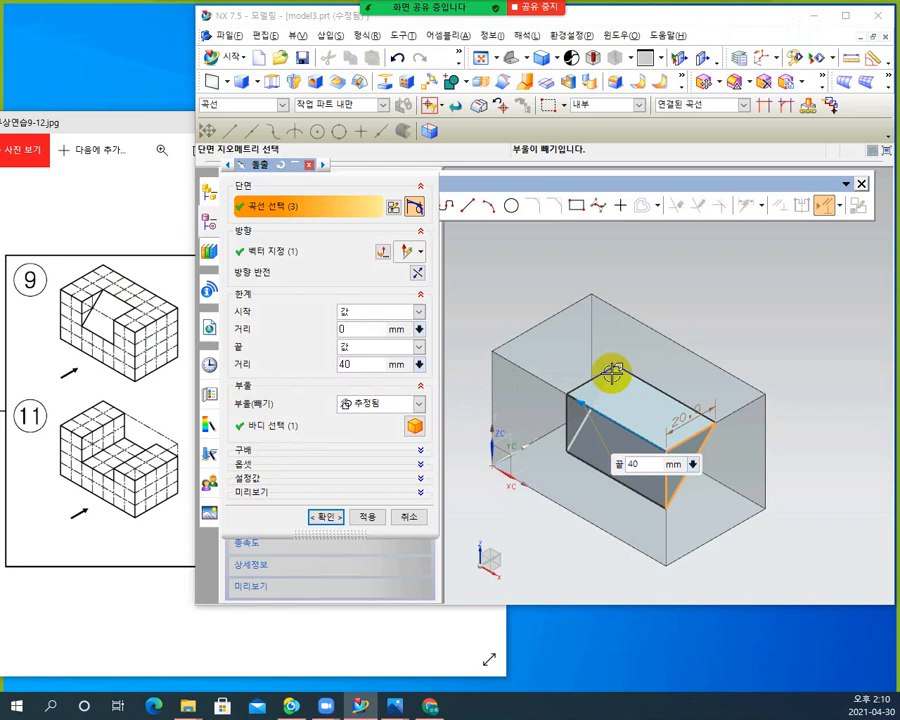
- Set the triangular cut's extrusion limits to a start distance of 20 mm and an end distance of 50 mm
drag(378, 328, 344, 330)
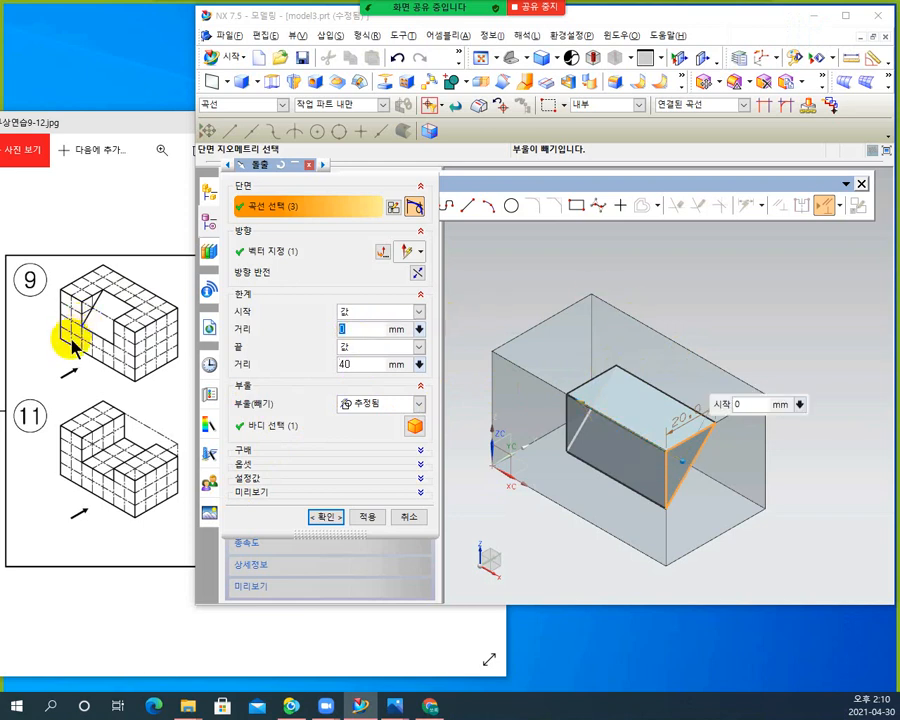
click(367, 321)
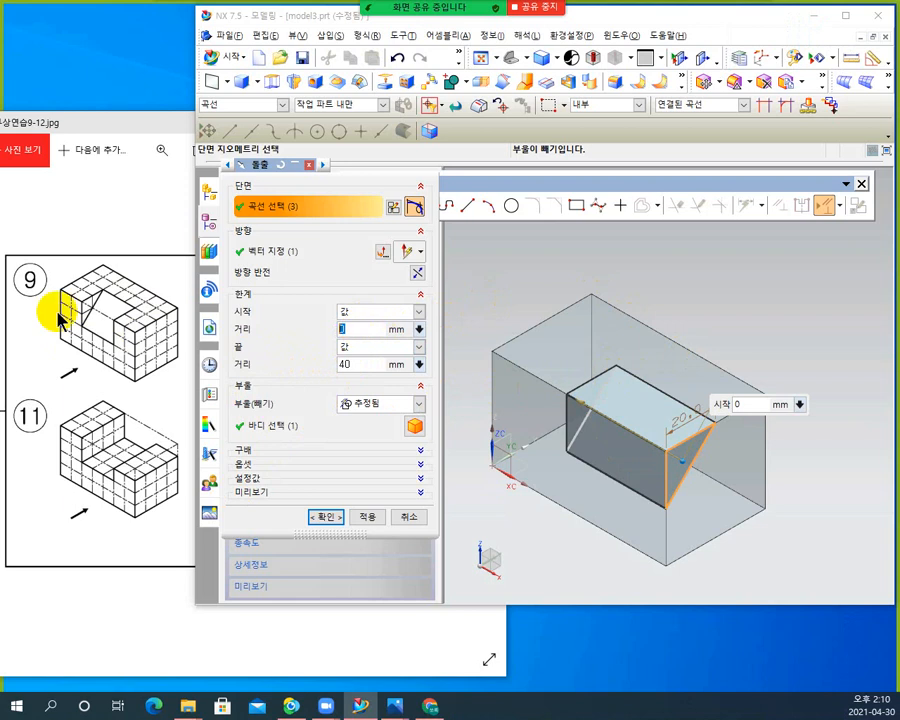
click(368, 328)
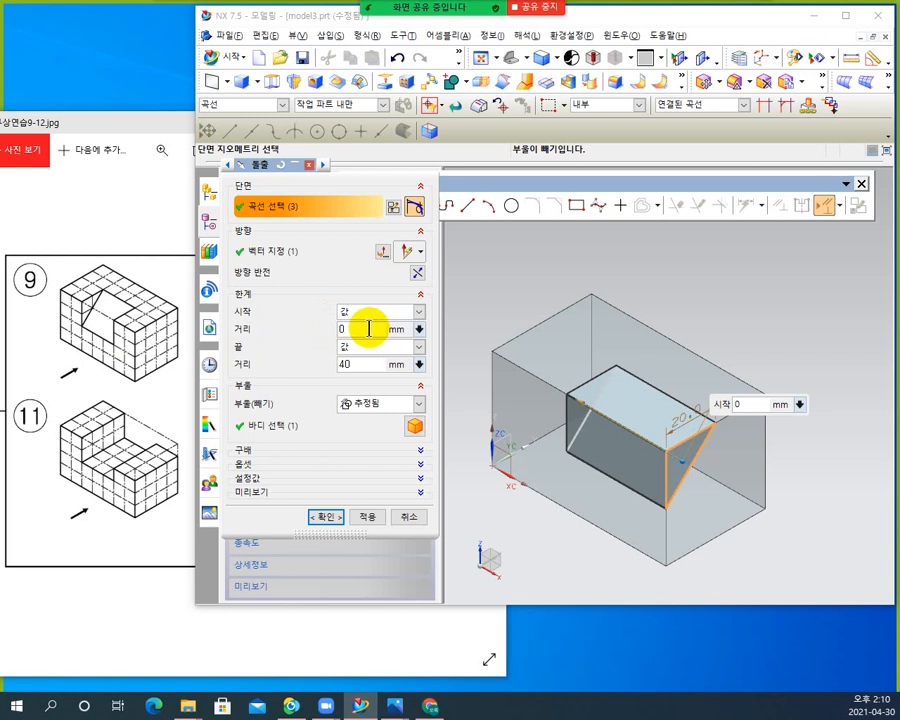
double_click(369, 328)
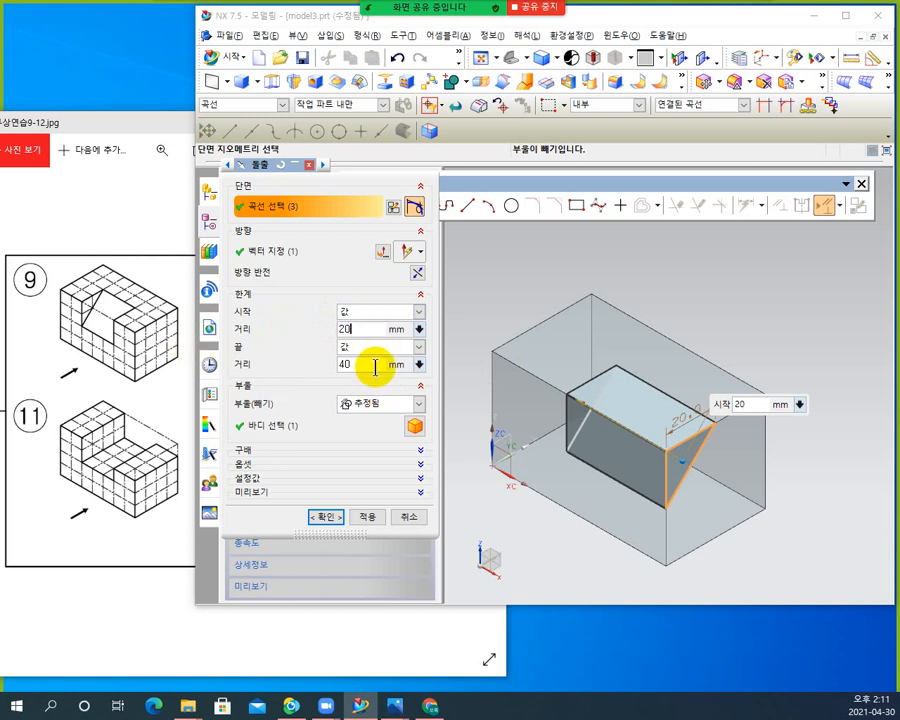
click(376, 364)
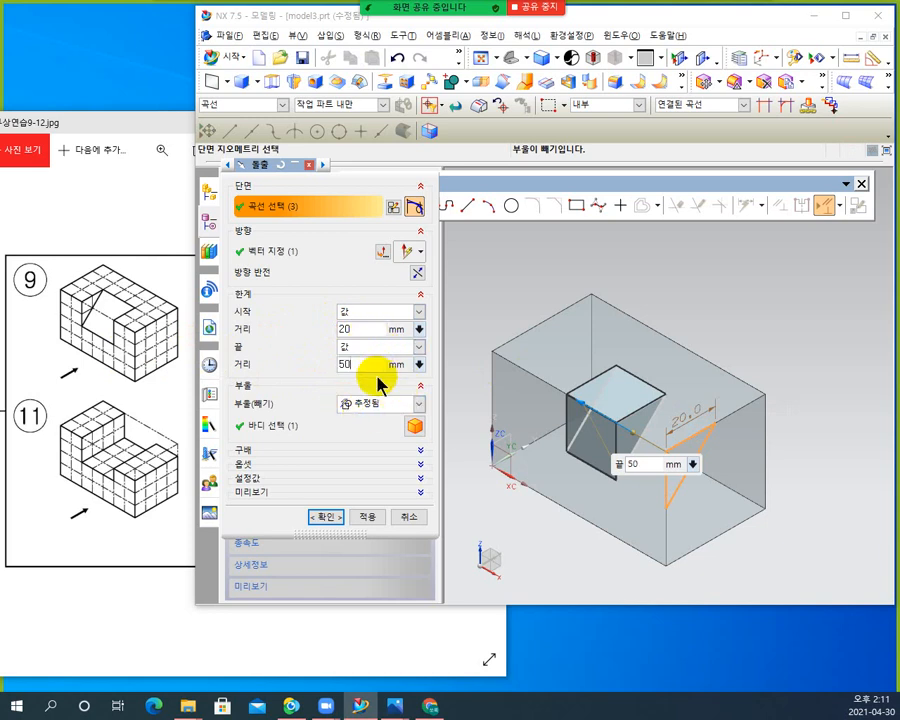
text(50)
key(Return)
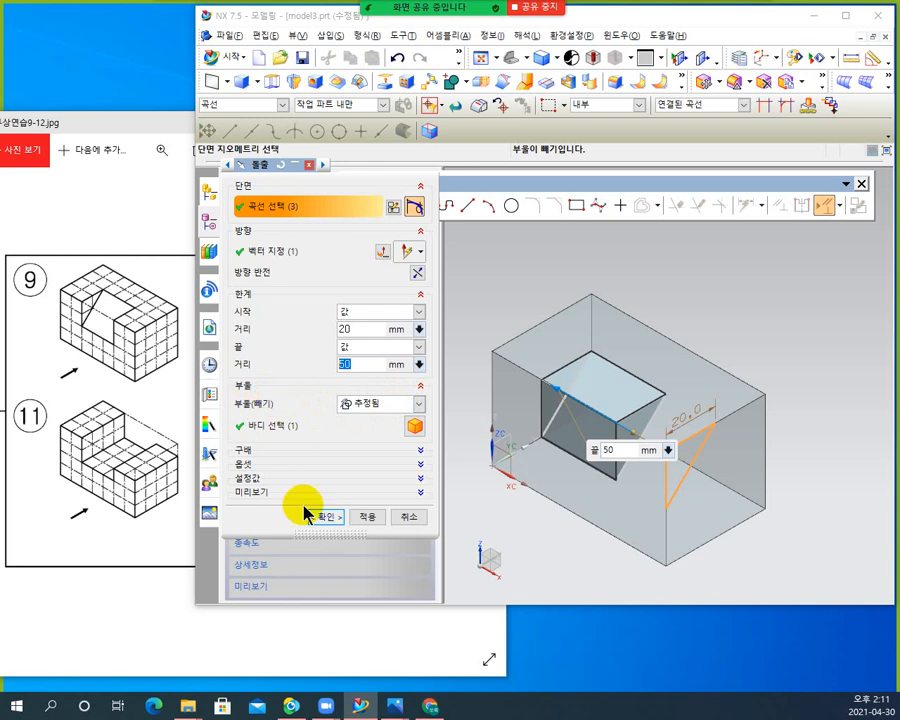
- Set the extrusion's Boolean operation to Subtract (빼기) from the block and complete the cut
click(419, 403)
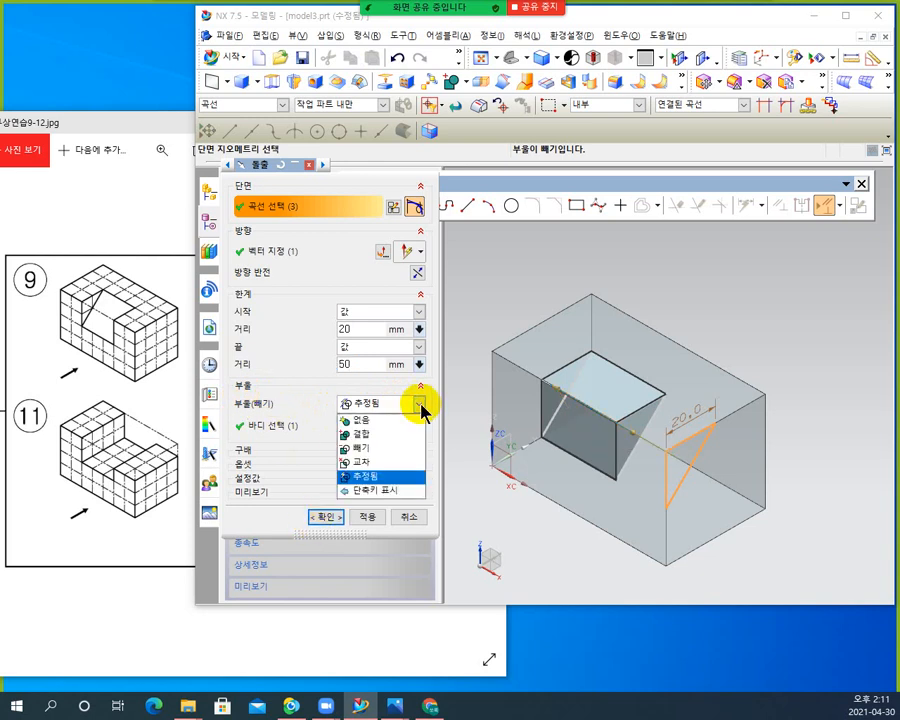
click(362, 448)
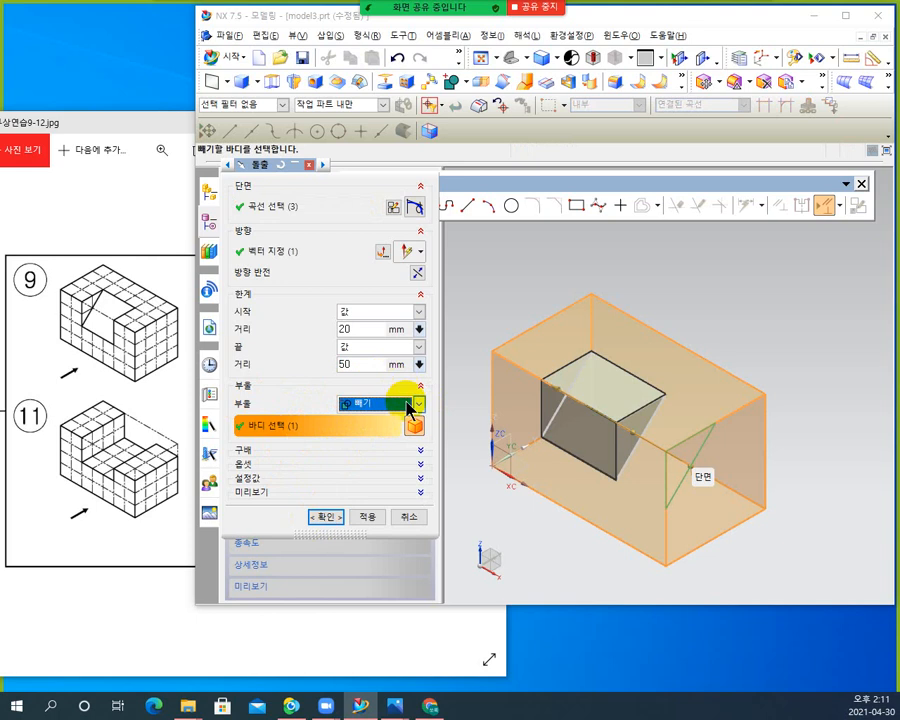
click(326, 517)
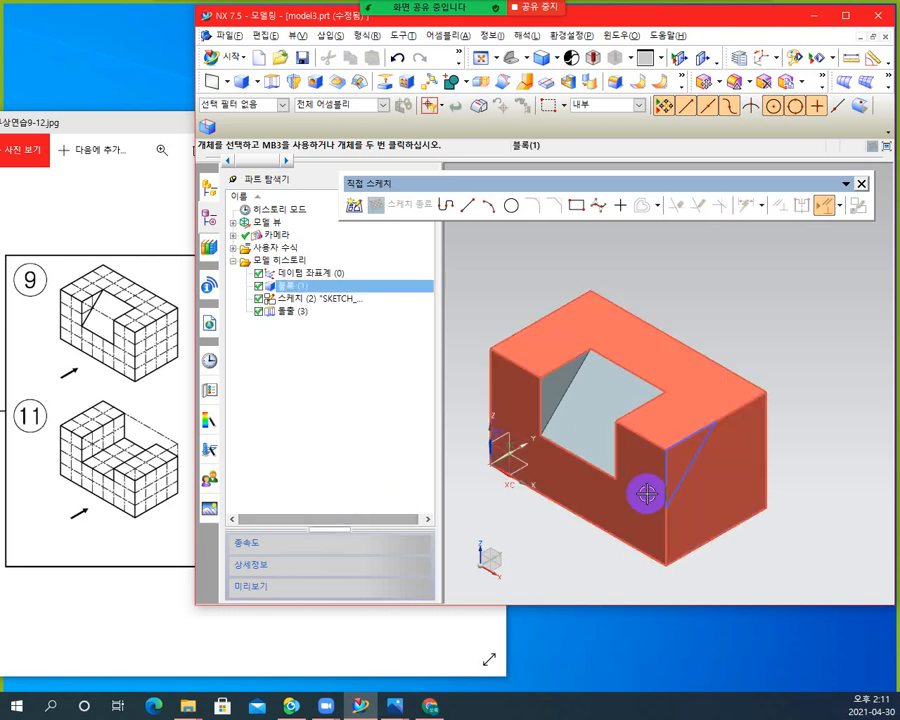
- Examine the block, sketch and extrude features in the model history by highlighting each one in turn
click(287, 289)
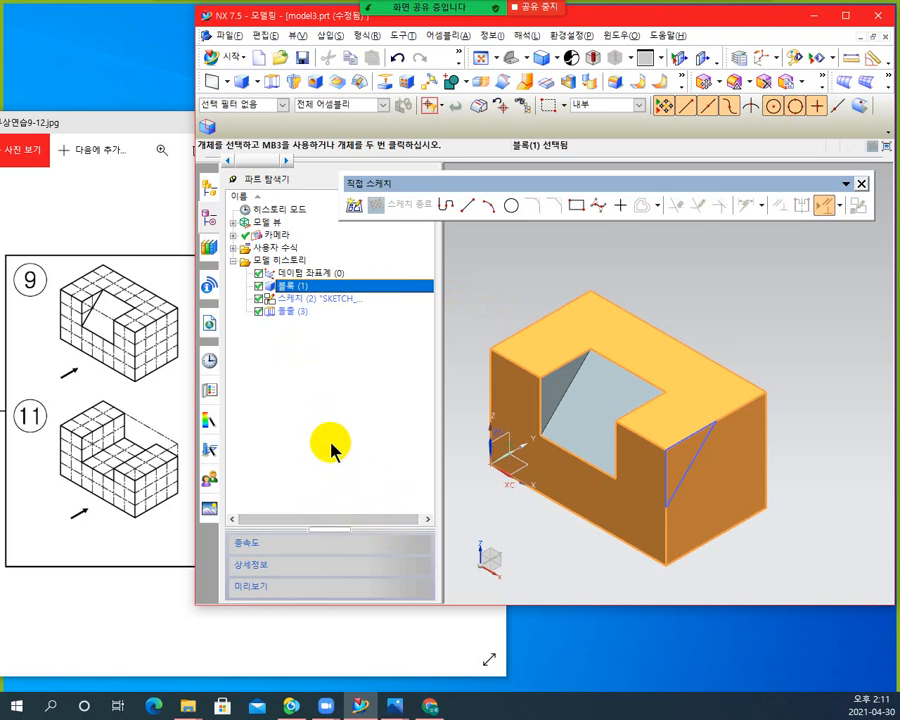
click(297, 298)
click(288, 312)
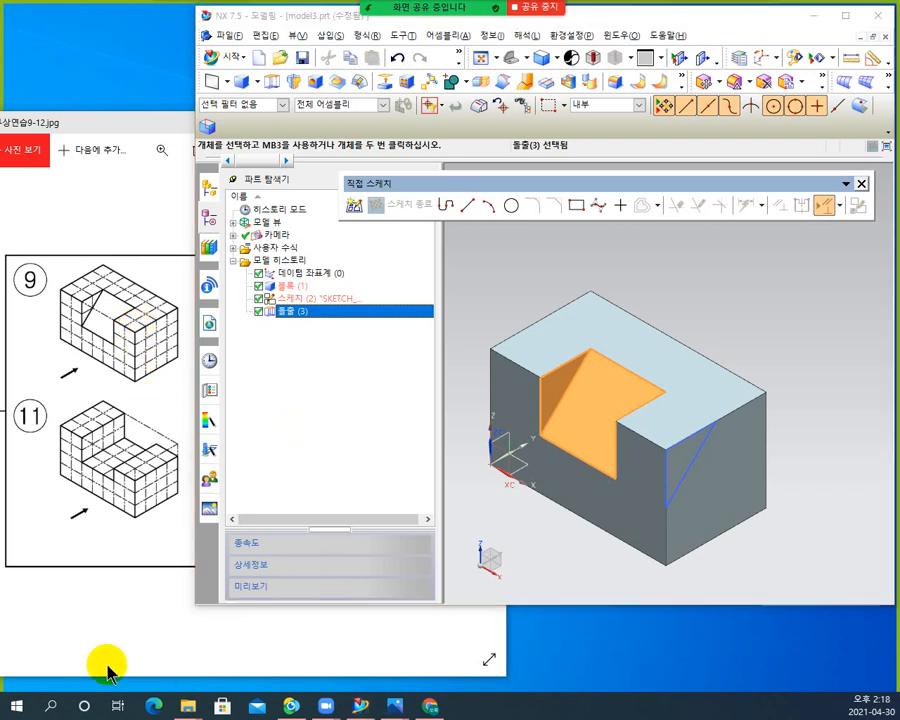
- Reposition the practice drawing so figures 10 and 12 show beside the model, and create a new millimetre model part, model4.prt
click(97, 210)
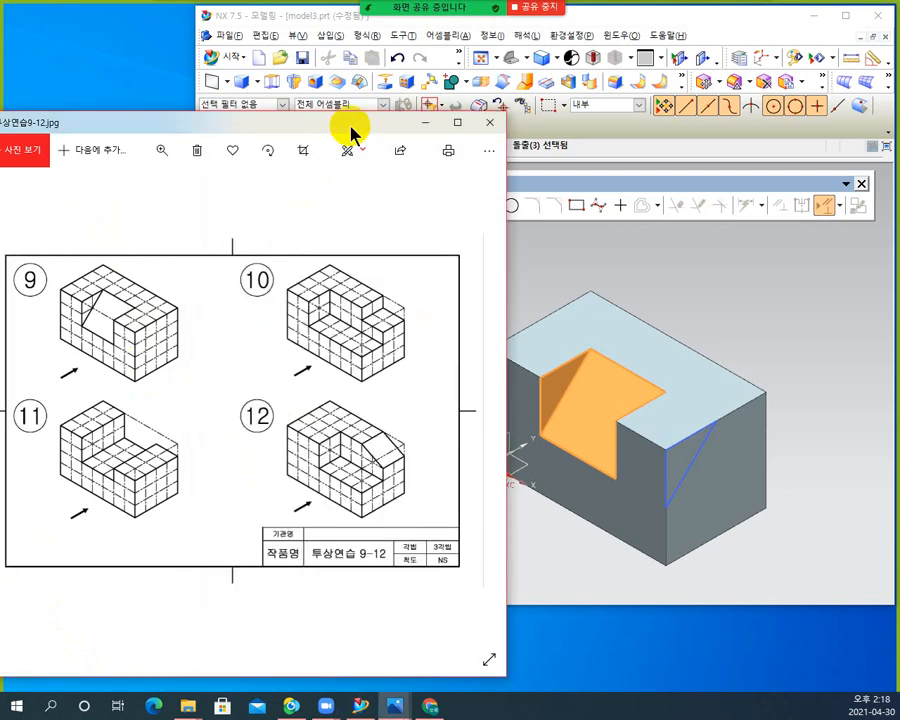
drag(348, 132, 72, 136)
click(352, 441)
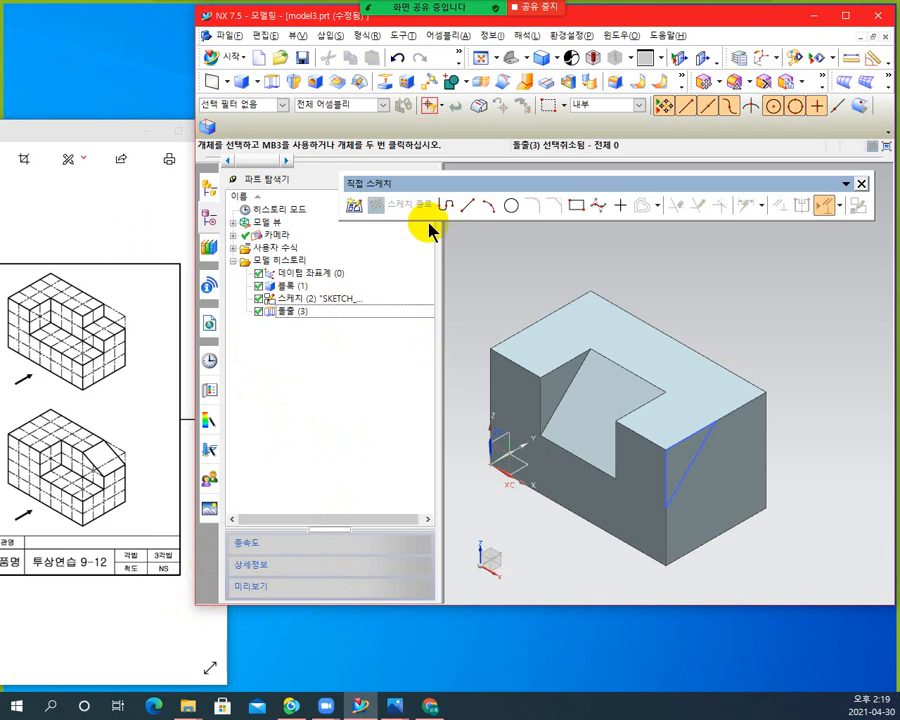
click(258, 60)
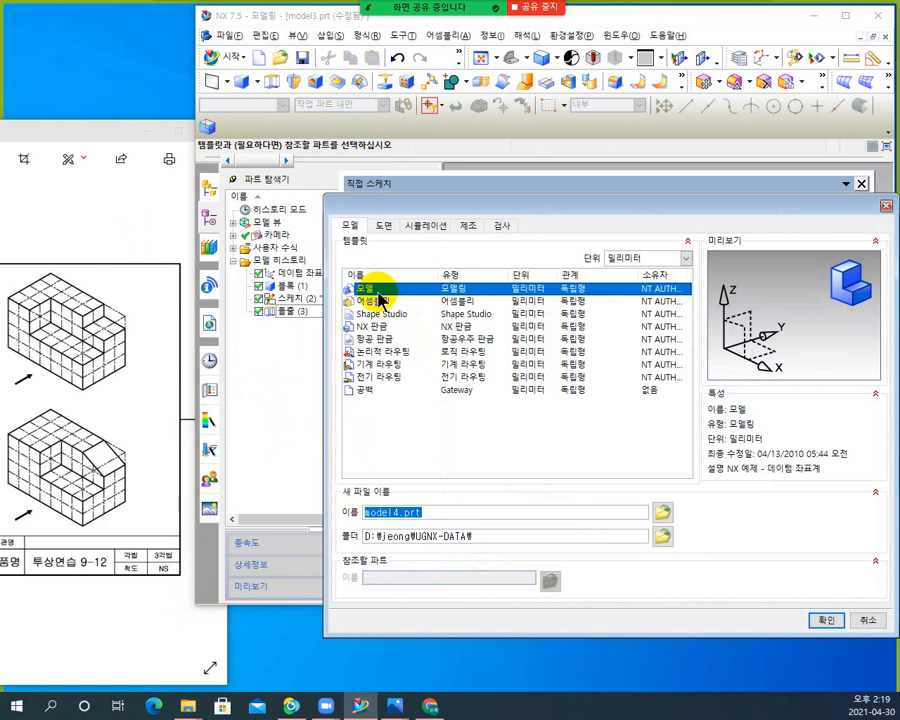
click(823, 621)
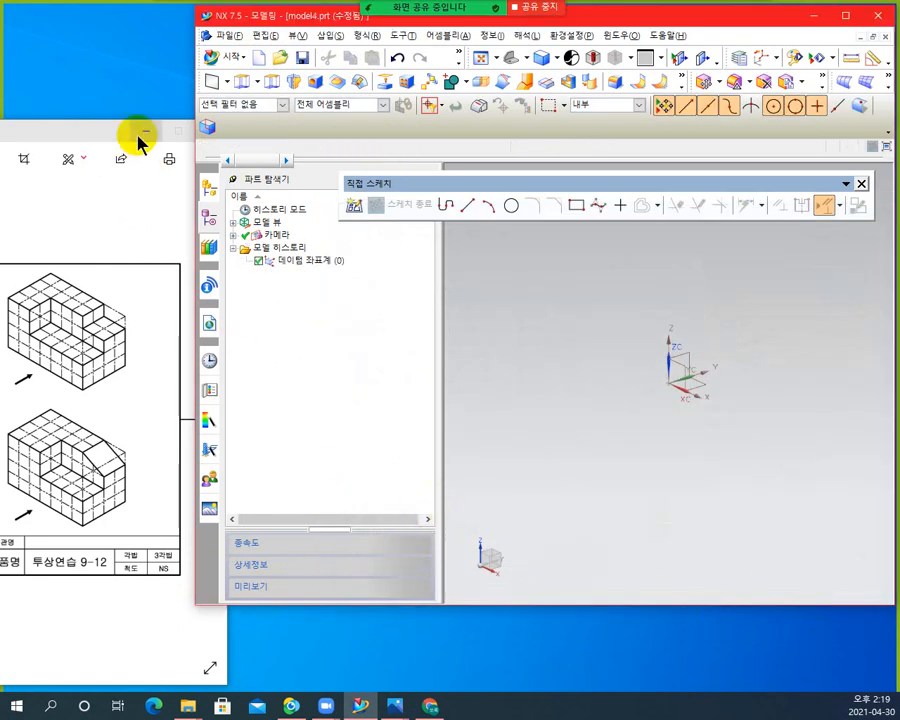
- Switch to the practice drawing in Photos, enlarge it to full screen, and bring up Zoom's meeting controls for annotating it
double_click(78, 130)
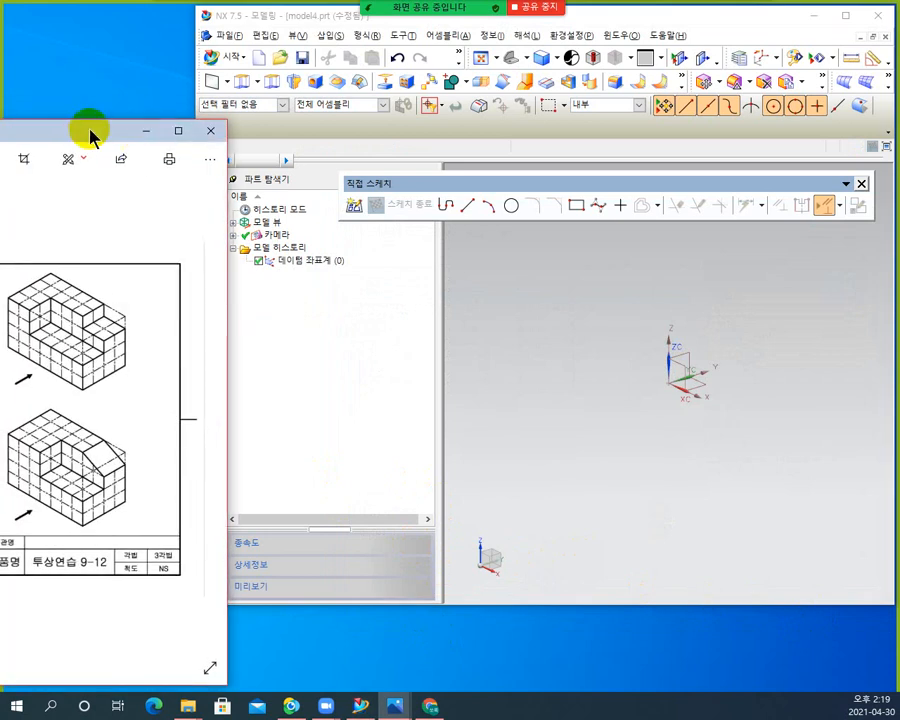
drag(86, 130, 592, 119)
click(685, 120)
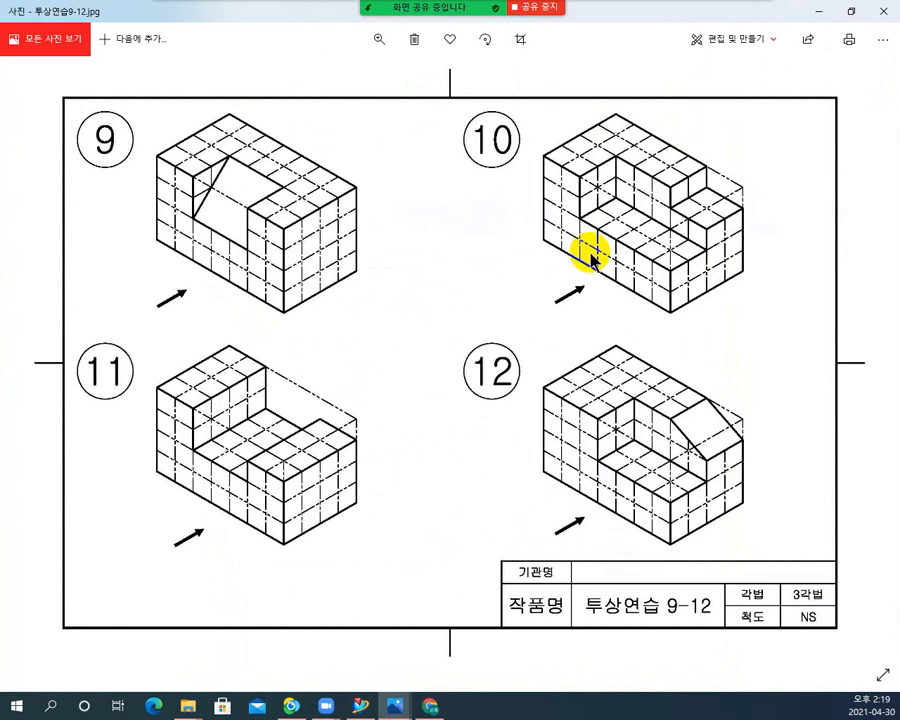
mouse_move(325, 705)
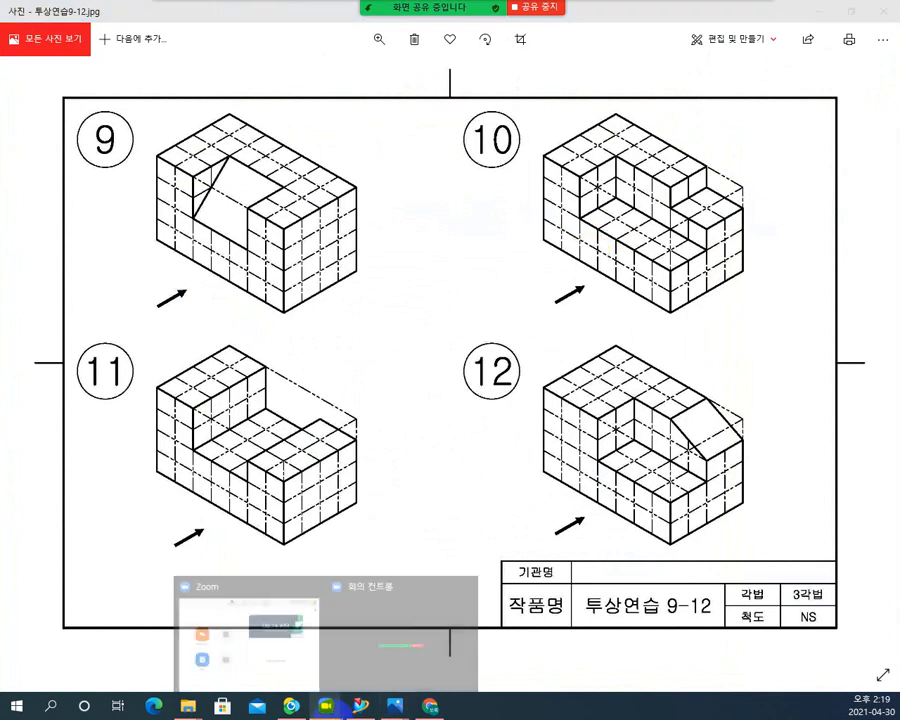
click(393, 690)
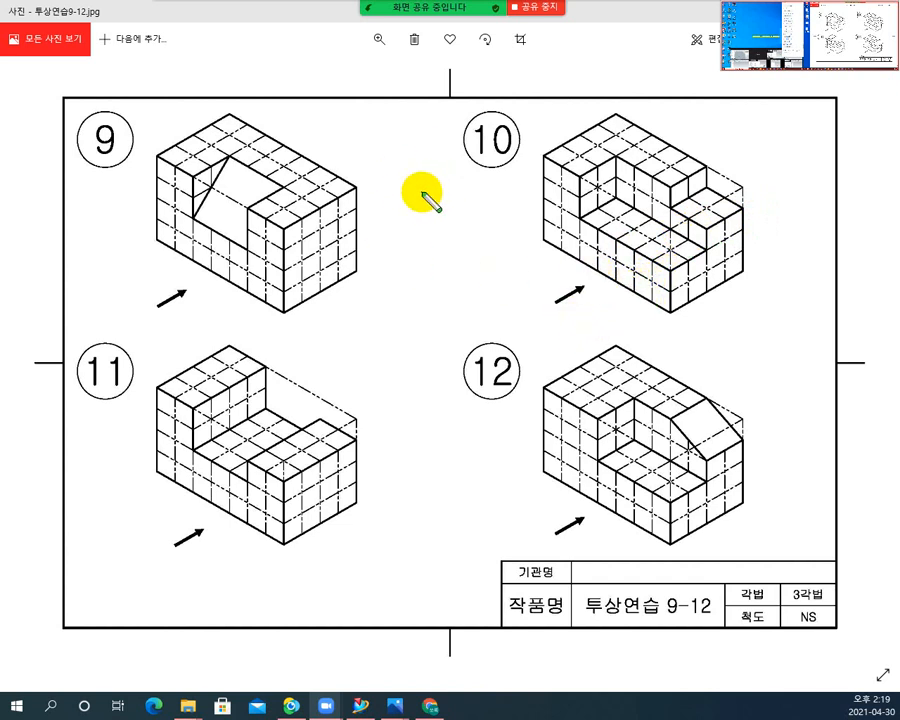
- Handwrite the green notes "모델링", "추가 (합)" and "빼기" between the left and right figures
mouse_move(376, 191)
mouse_down()
mouse_move(384, 187)
mouse_move(389, 204)
mouse_up()
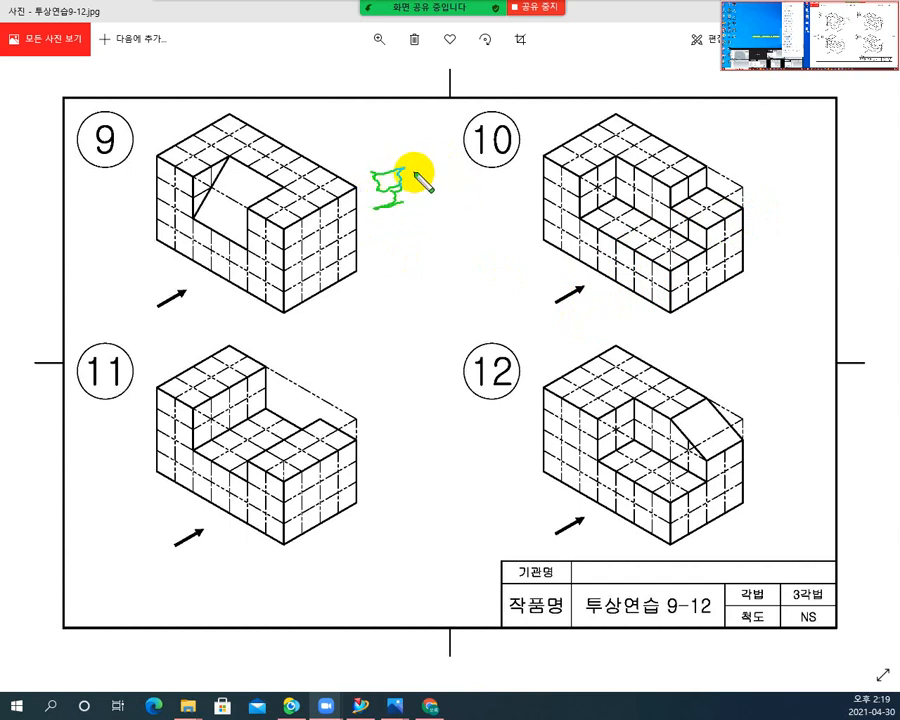
mouse_move(417, 178)
mouse_down()
mouse_move(416, 188)
mouse_move(444, 184)
mouse_move(446, 202)
mouse_move(475, 172)
mouse_move(478, 195)
mouse_move(470, 186)
mouse_up()
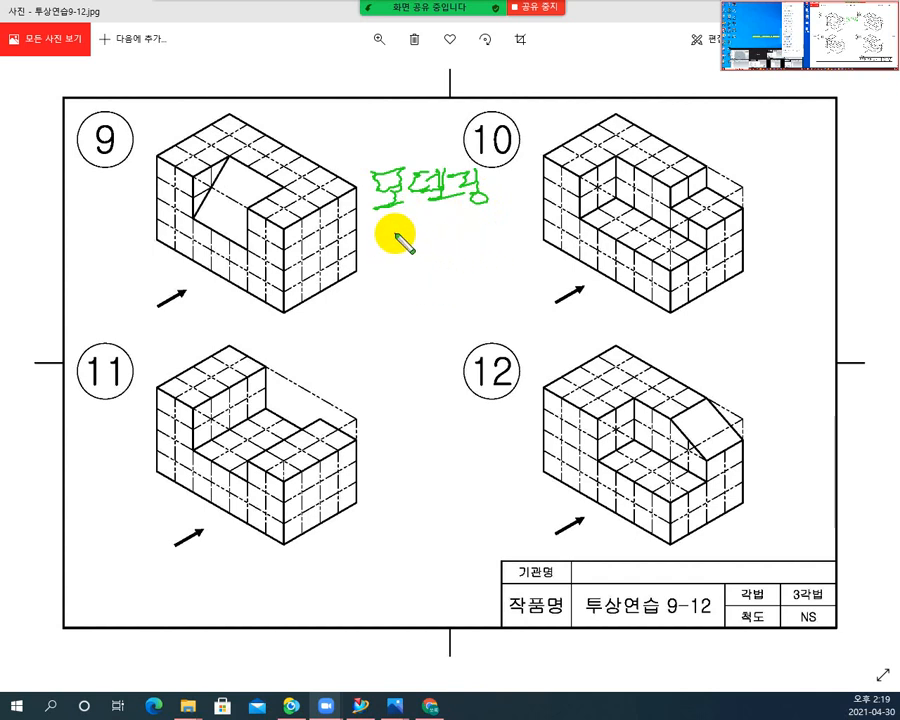
mouse_move(403, 241)
mouse_down()
mouse_move(396, 243)
mouse_move(408, 245)
mouse_move(406, 255)
mouse_move(430, 255)
mouse_move(413, 259)
mouse_up()
mouse_move(430, 234)
mouse_down()
mouse_move(428, 258)
mouse_move(443, 245)
mouse_up()
mouse_move(394, 306)
mouse_down()
mouse_move(392, 322)
mouse_move(424, 295)
mouse_move(462, 327)
mouse_move(472, 317)
mouse_up()
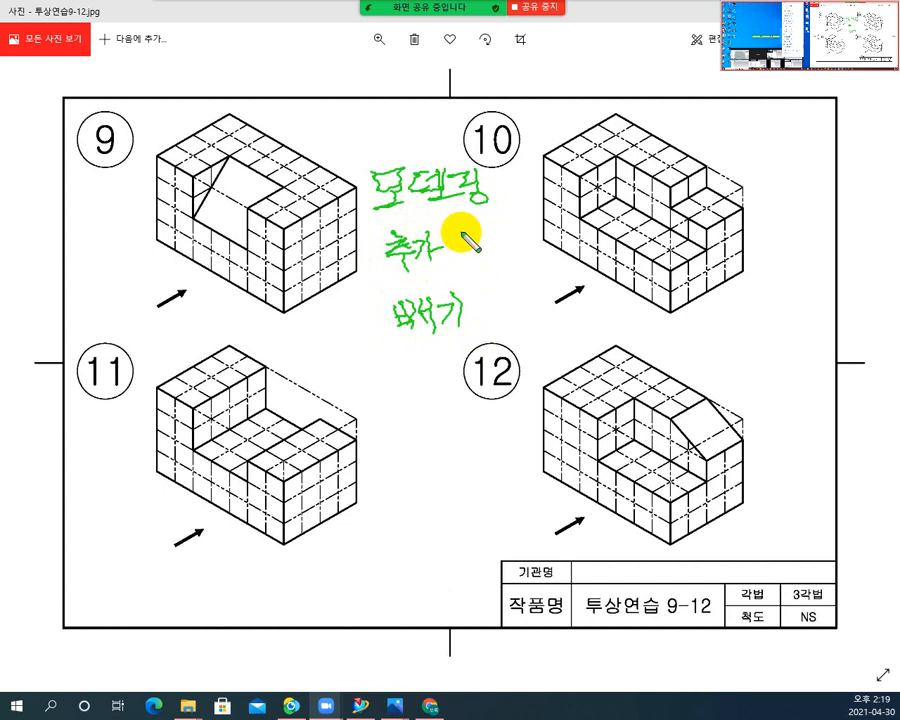
drag(441, 240, 438, 262)
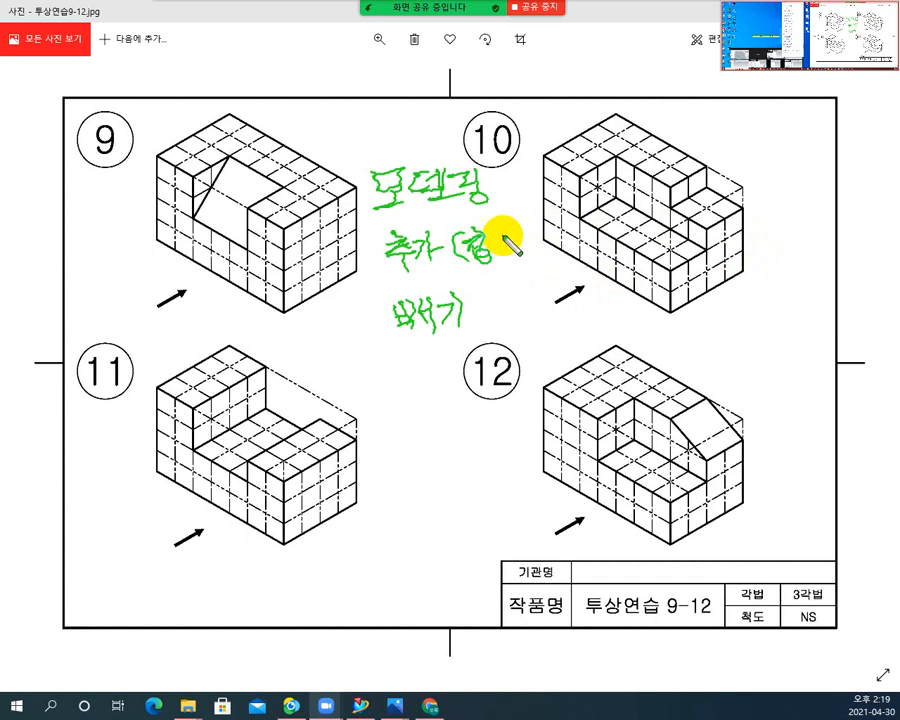
drag(500, 231, 510, 264)
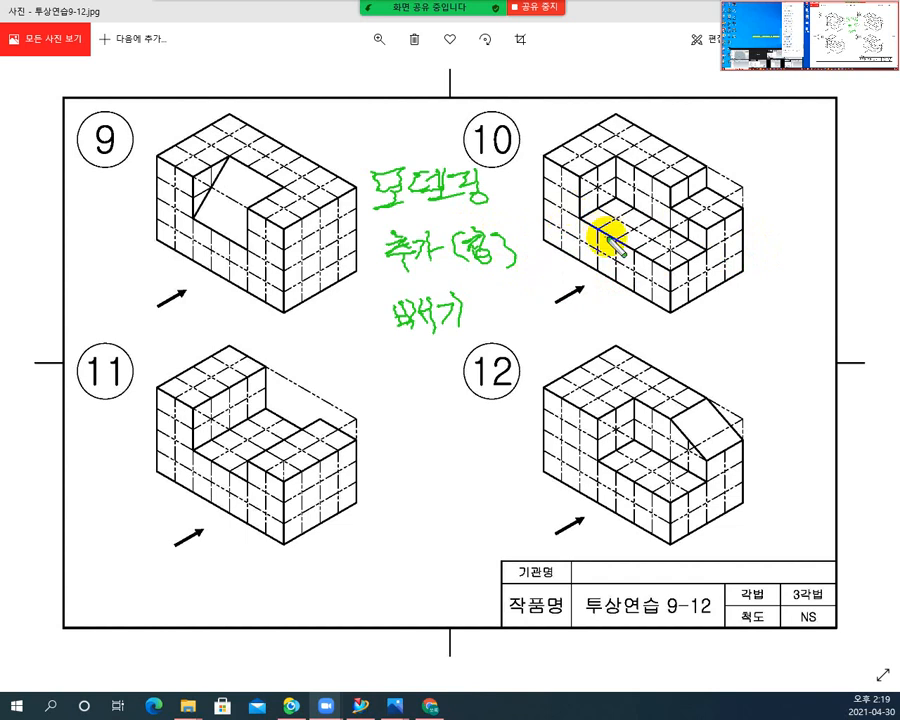
- Hatch the front and end faces of figure 10's lower slab with green pen strokes
mouse_move(571, 215)
mouse_down()
mouse_move(553, 239)
mouse_move(585, 268)
mouse_up()
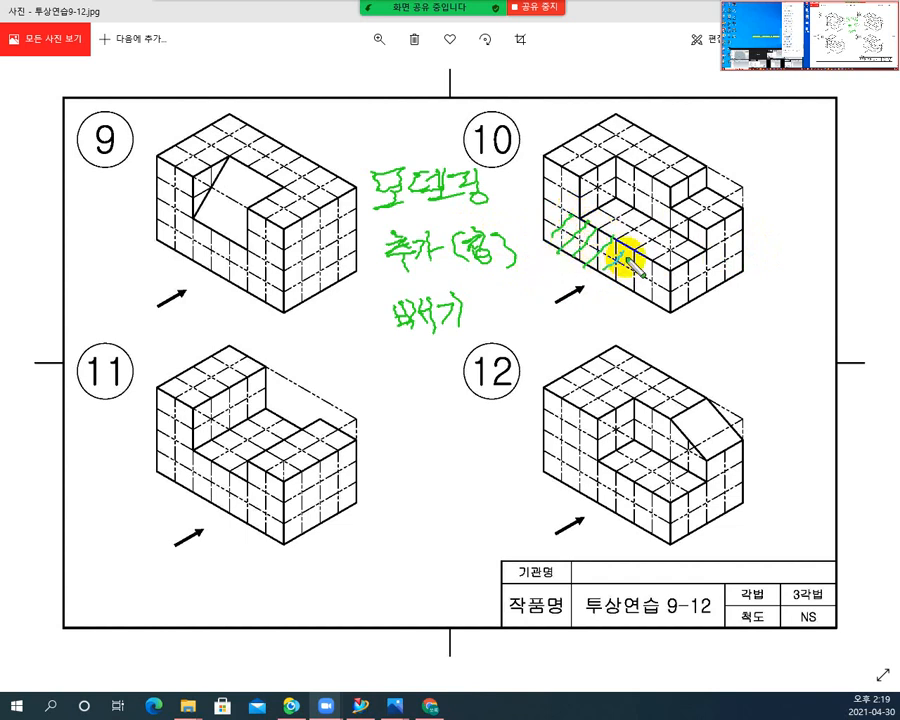
mouse_move(642, 259)
mouse_down()
mouse_move(633, 278)
mouse_move(641, 287)
mouse_up()
drag(662, 270, 649, 297)
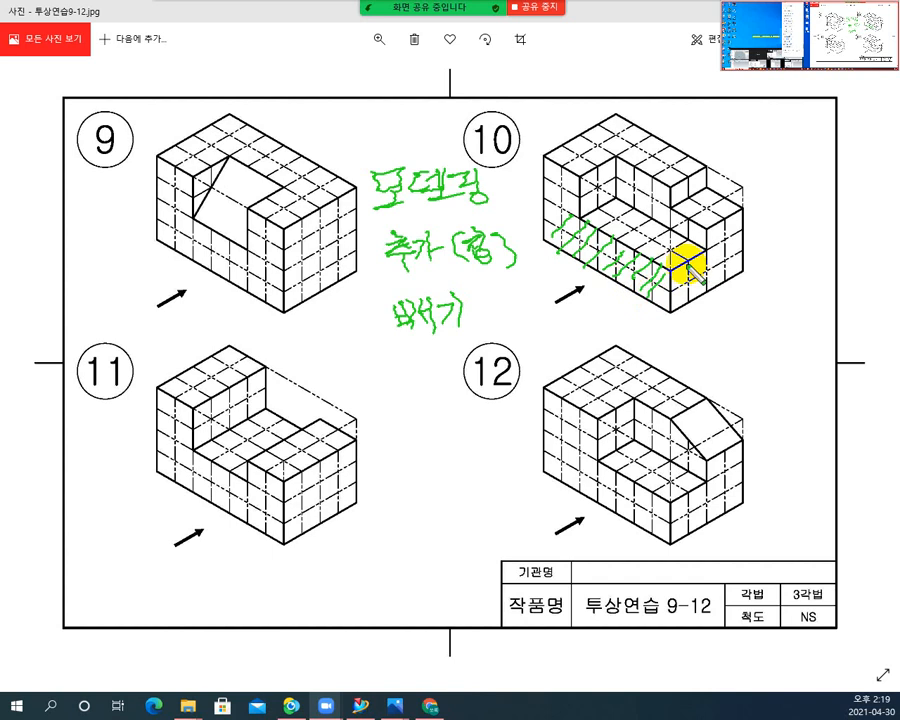
mouse_move(688, 264)
mouse_down()
mouse_move(686, 295)
mouse_move(696, 292)
mouse_up()
drag(711, 249, 712, 283)
drag(724, 240, 725, 274)
drag(738, 236, 741, 267)
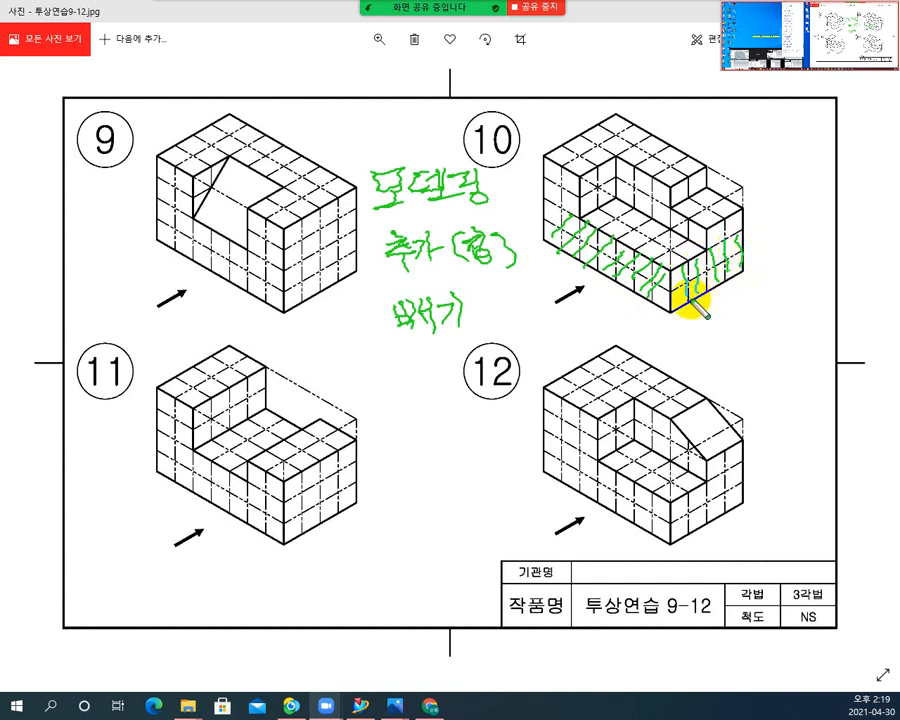
drag(545, 224, 561, 213)
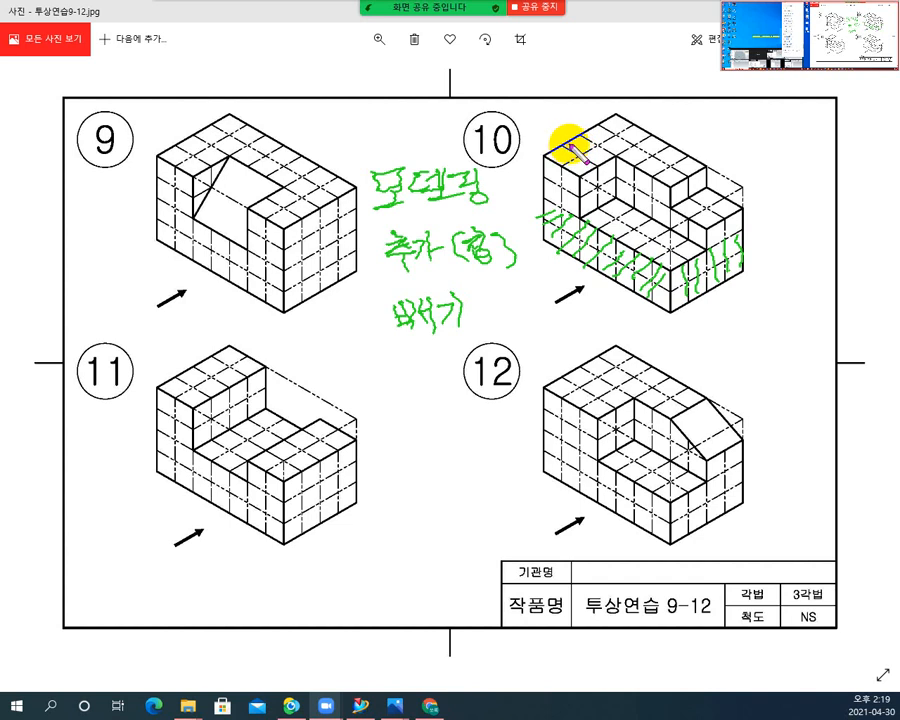
- Hatch figure 10's raised rear section in magenta and the small lower step at its end in blue
mouse_move(612, 128)
mouse_down()
mouse_move(558, 145)
mouse_move(628, 146)
mouse_move(572, 152)
mouse_move(612, 145)
mouse_move(593, 161)
mouse_move(639, 155)
mouse_move(630, 157)
mouse_up()
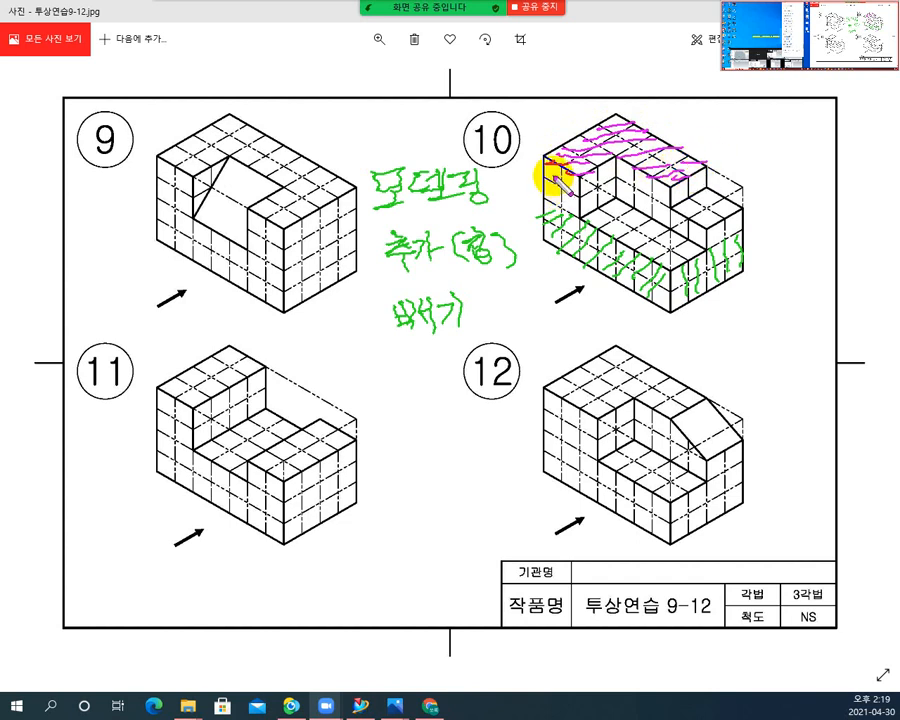
mouse_move(556, 176)
mouse_down()
mouse_move(553, 195)
mouse_move(612, 172)
mouse_move(602, 187)
mouse_move(614, 175)
mouse_move(637, 186)
mouse_move(651, 207)
mouse_move(663, 215)
mouse_move(667, 207)
mouse_move(665, 228)
mouse_up()
drag(674, 177, 684, 187)
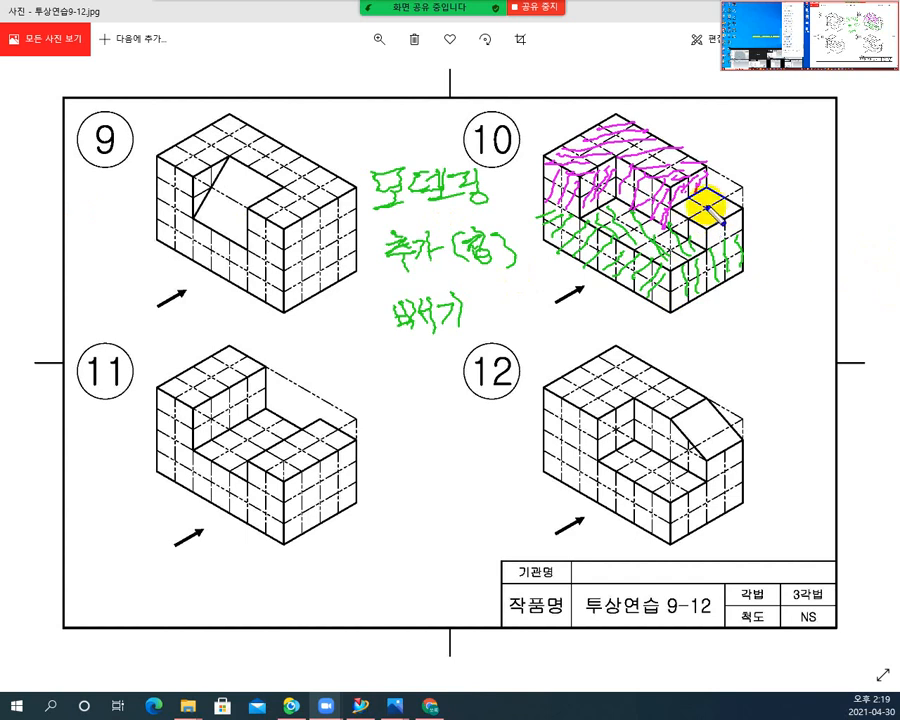
mouse_move(693, 203)
mouse_down()
mouse_move(680, 205)
mouse_move(733, 203)
mouse_move(732, 236)
mouse_move(720, 228)
mouse_move(688, 237)
mouse_up()
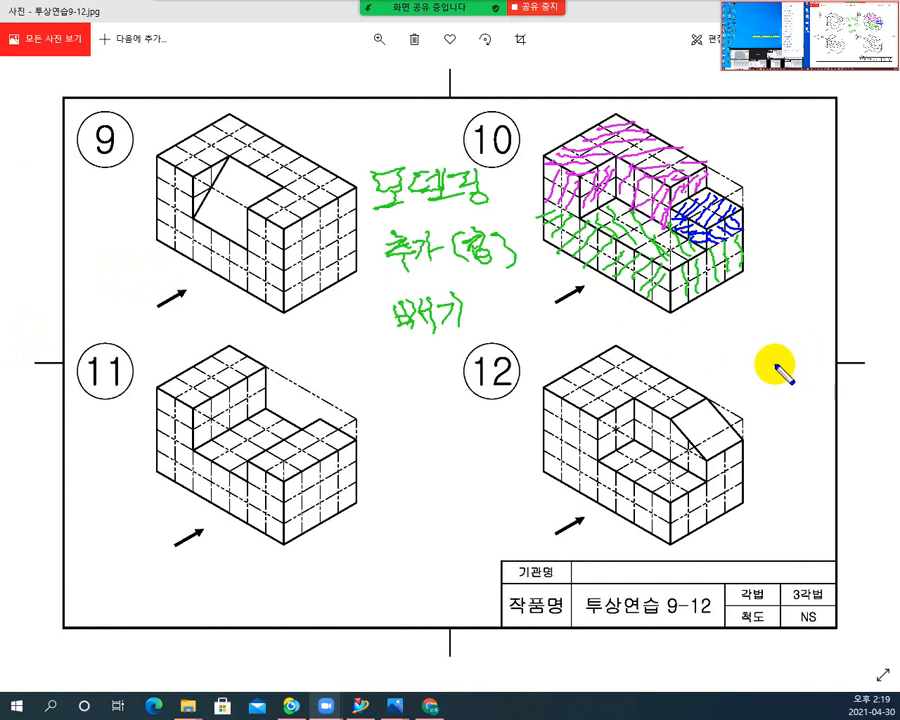
- Draw red arrows pointing to figure 10's lower slab and to the top of its magenta section, discarding the blue arrow
drag(765, 355, 712, 292)
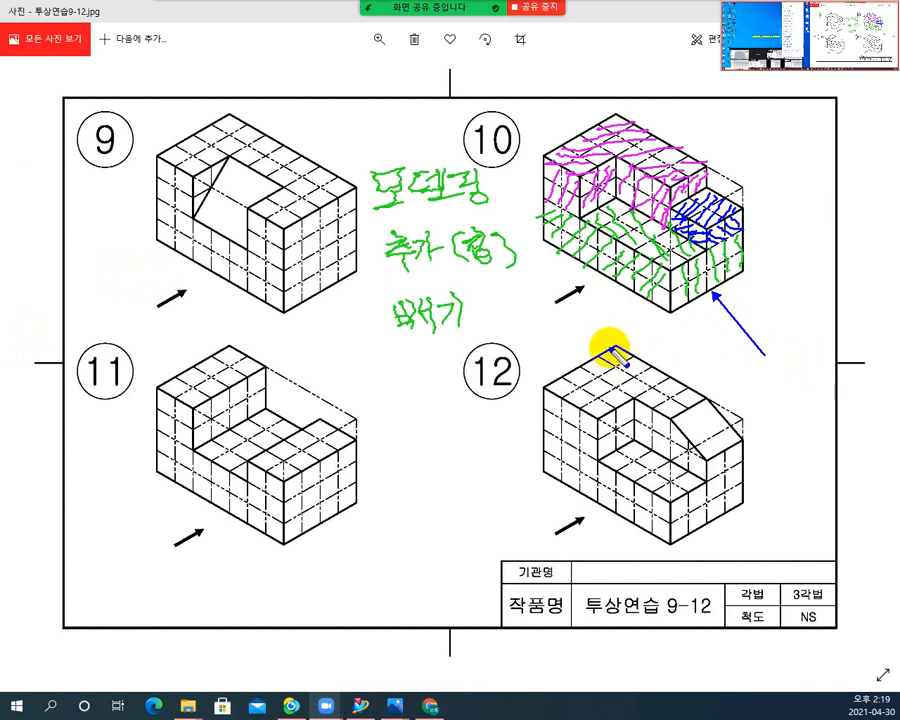
key(ctrl+z)
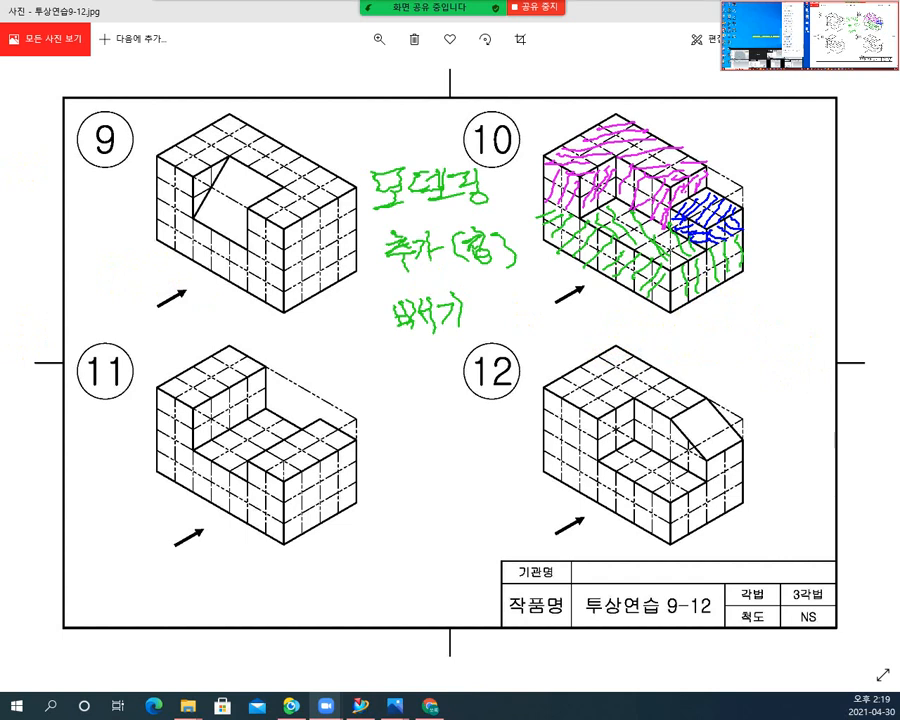
drag(752, 341, 697, 286)
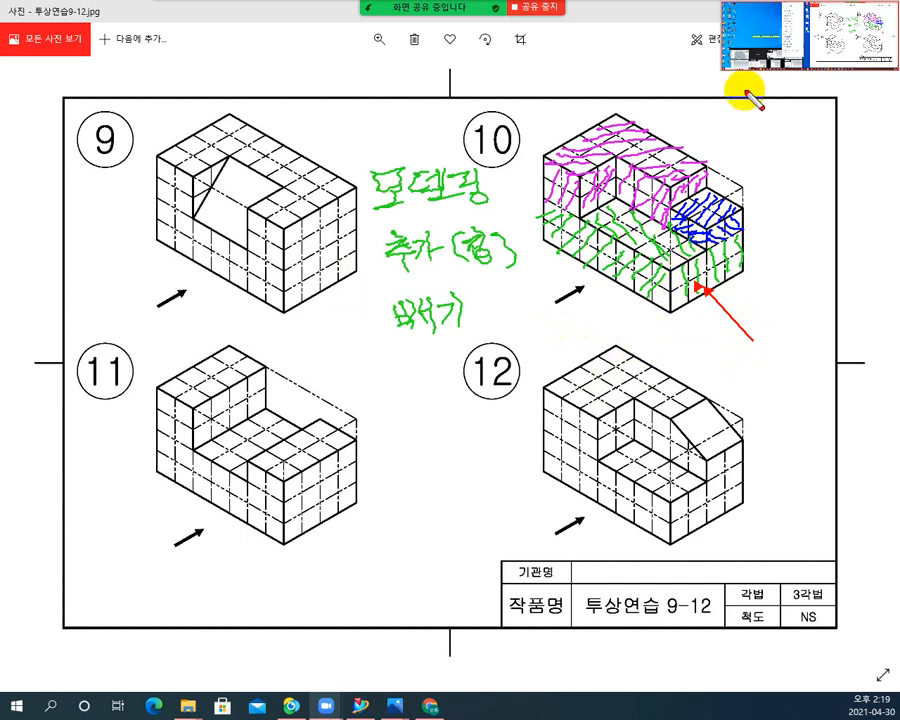
drag(708, 93, 661, 138)
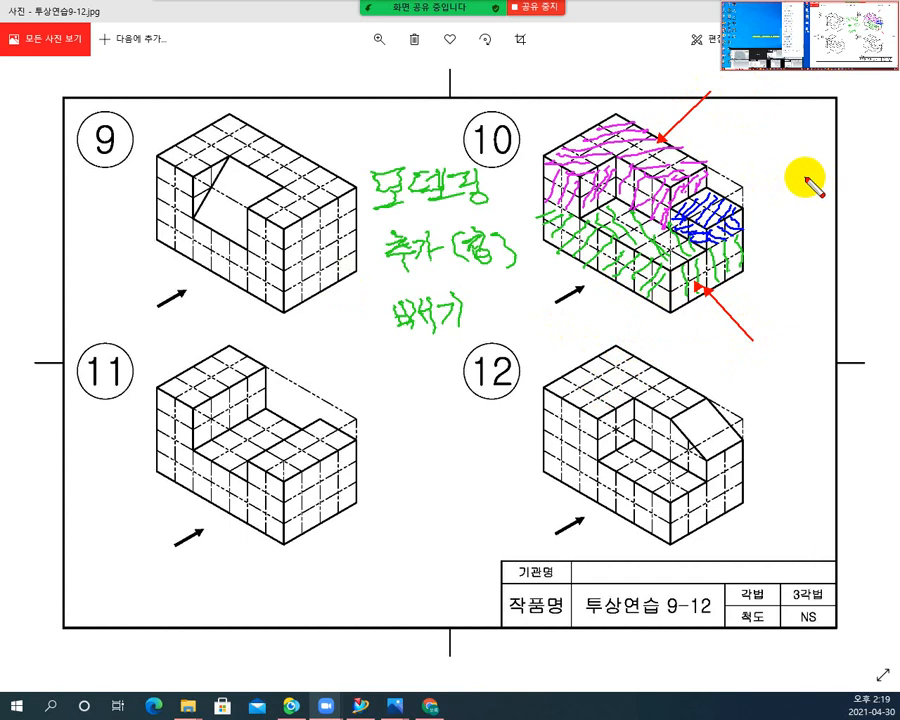
- Draw a red arrow to figure 10's blue step and handwrite circled numbers 1, 2 and 3 in black at the three arrow tails
drag(795, 186, 736, 211)
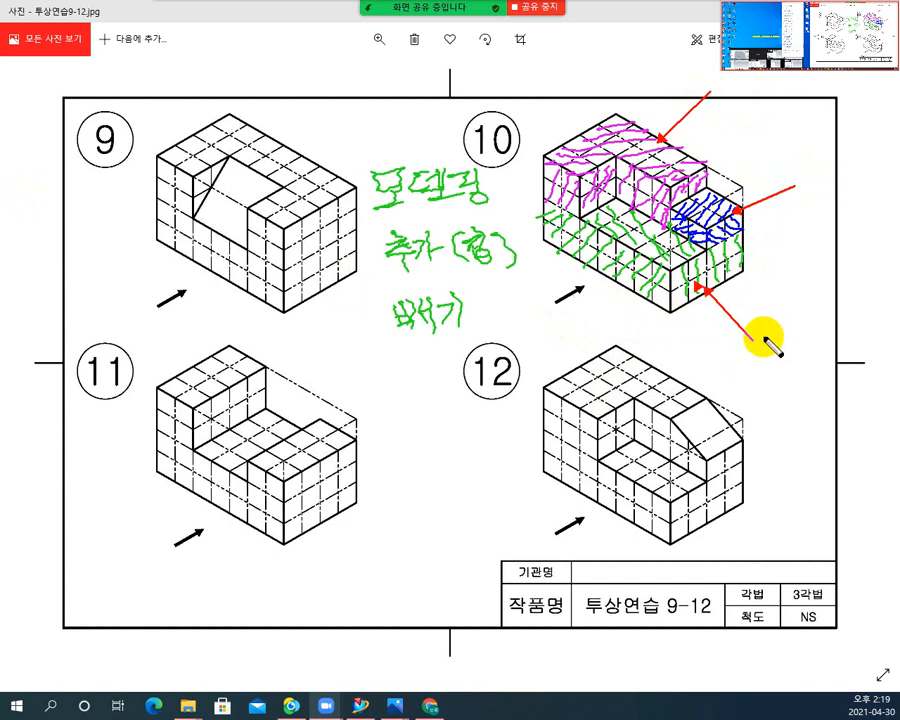
drag(768, 340, 760, 332)
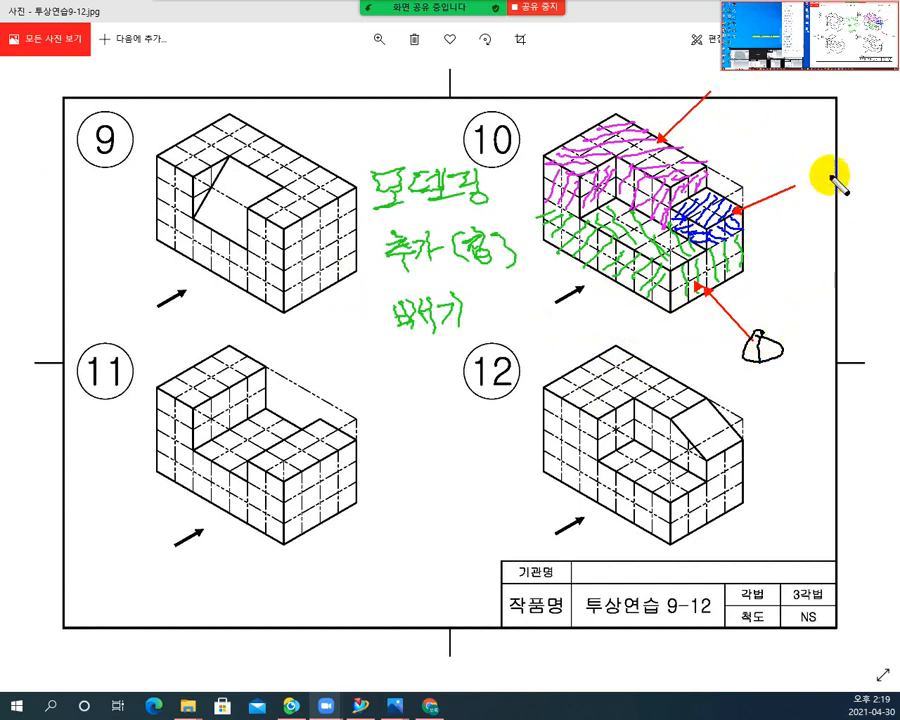
mouse_move(712, 88)
mouse_down()
mouse_move(731, 84)
mouse_move(719, 76)
mouse_move(735, 88)
mouse_up()
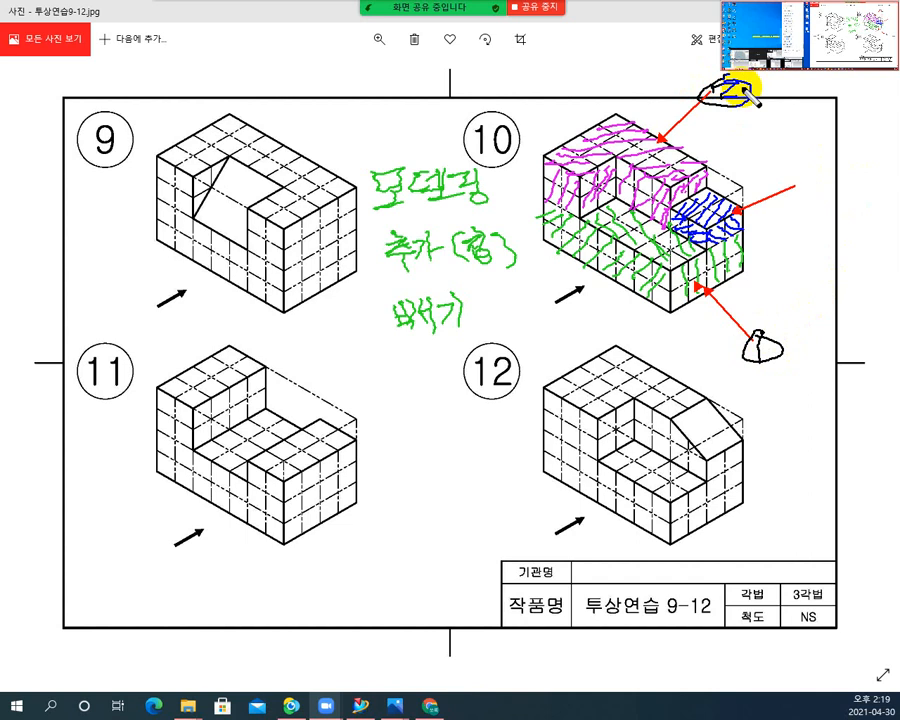
mouse_move(818, 178)
mouse_down()
mouse_move(806, 194)
mouse_move(814, 200)
mouse_up()
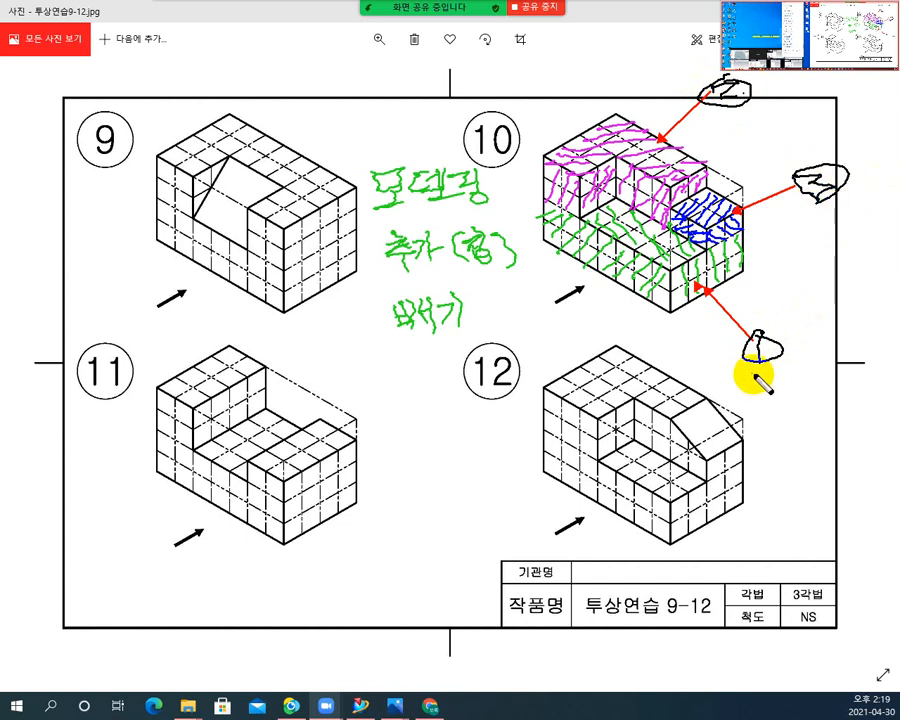
- Handwrite "베이스" for part 1 and "보스" for parts 2 and 3, and outline the "추가 (합)" note in black
mouse_move(750, 380)
mouse_down()
mouse_move(757, 390)
mouse_move(828, 384)
mouse_up()
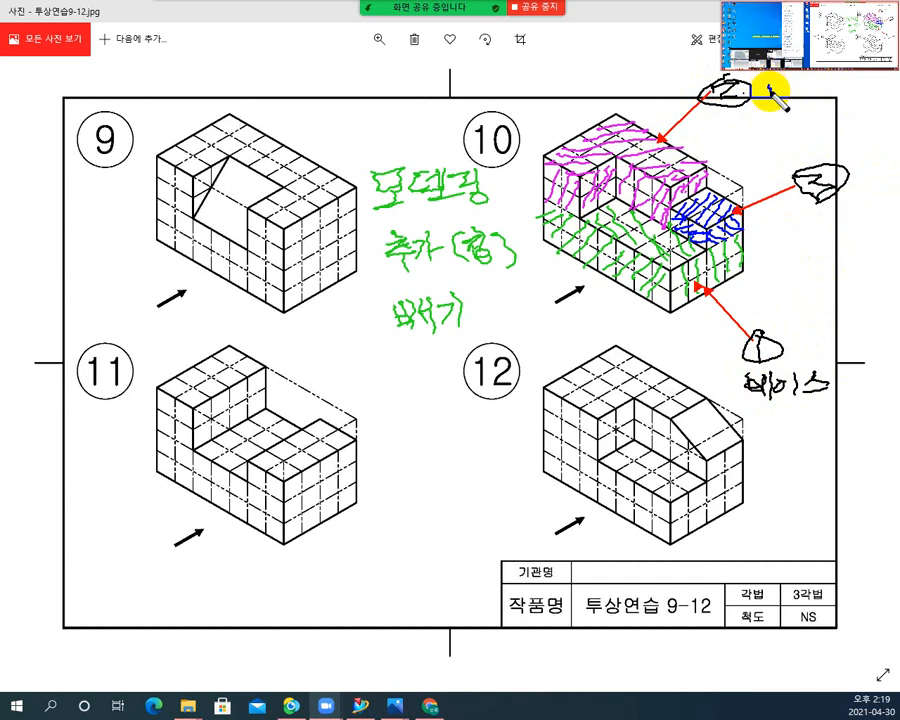
mouse_move(770, 92)
mouse_down()
mouse_move(784, 101)
mouse_move(776, 110)
mouse_move(800, 118)
mouse_up()
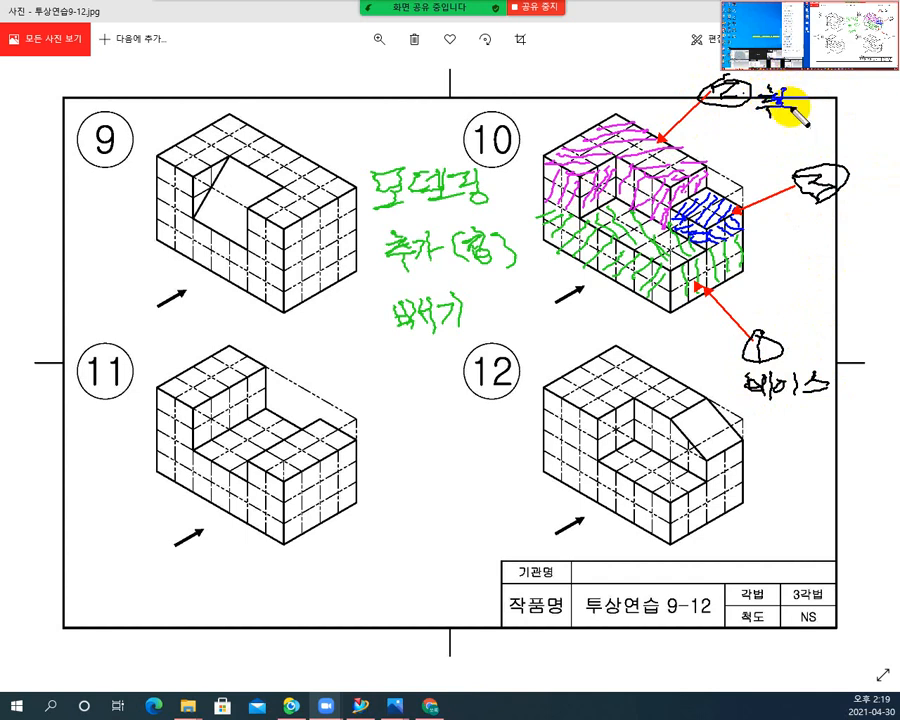
key(ctrl+z)
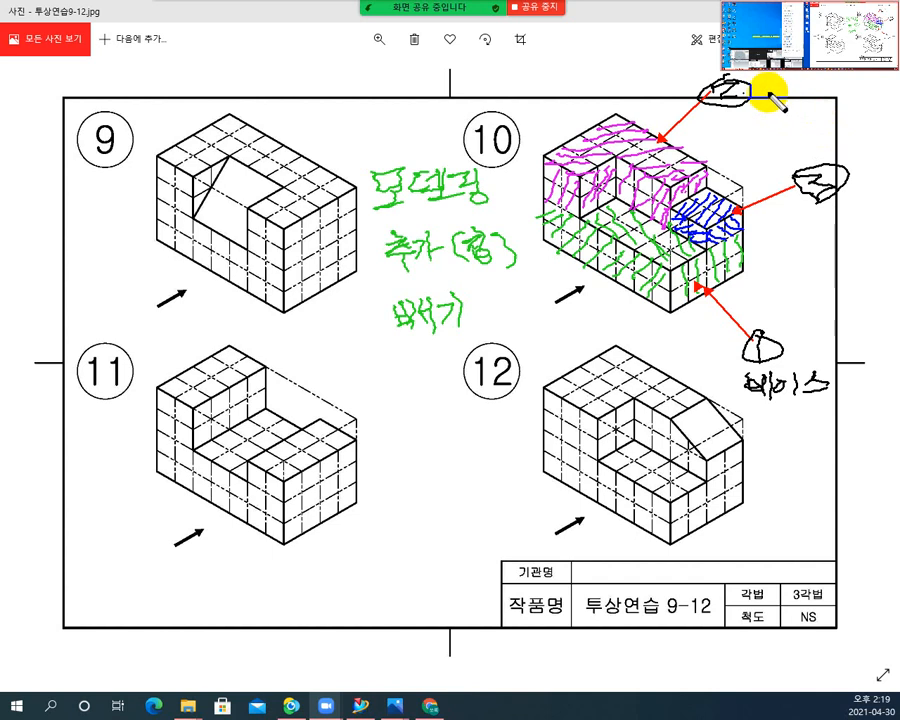
mouse_move(775, 104)
mouse_down()
mouse_move(775, 116)
mouse_move(798, 116)
mouse_up()
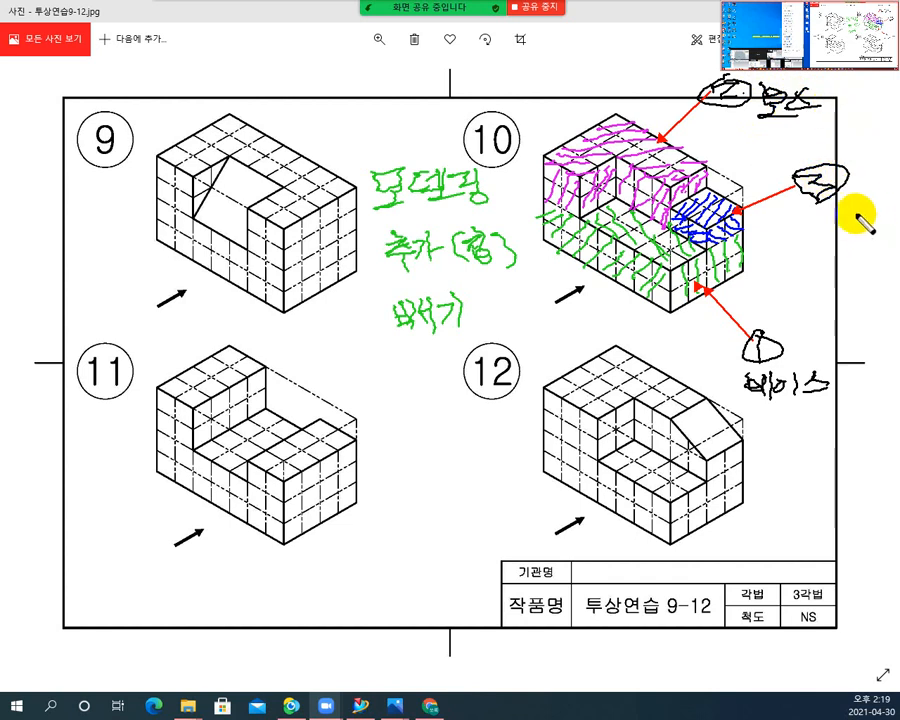
mouse_move(840, 181)
mouse_down()
mouse_move(842, 217)
mouse_move(885, 212)
mouse_up()
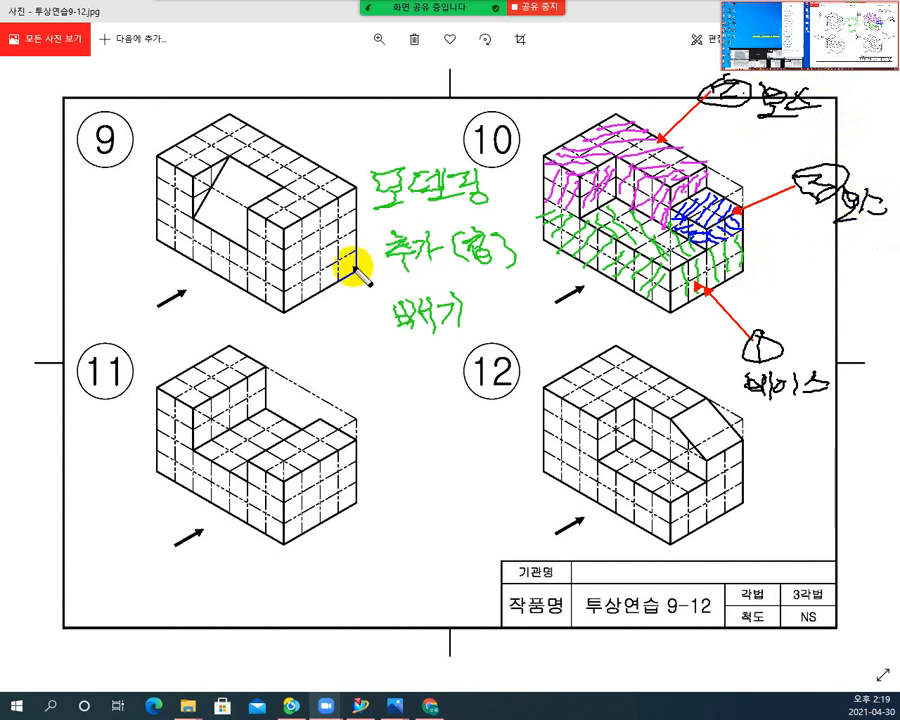
drag(356, 270, 513, 258)
mouse_move(388, 266)
mouse_down()
mouse_move(368, 222)
mouse_move(452, 256)
mouse_up()
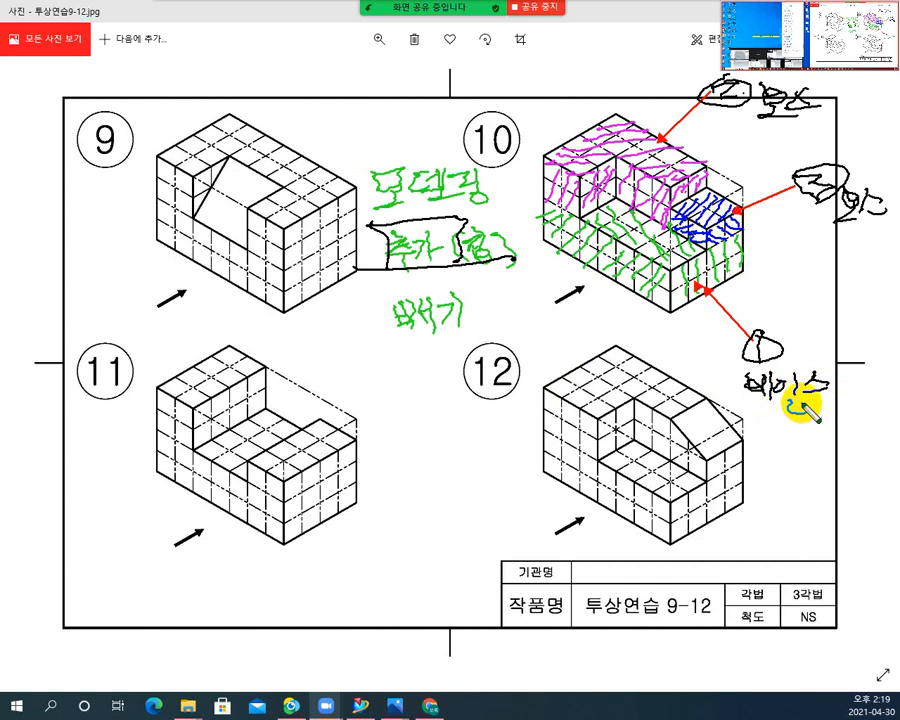
- Handwrite a green note beneath each of the three part labels and mark a dot at the raised section's lower corner in figure 10
mouse_move(805, 405)
mouse_down()
mouse_move(792, 416)
mouse_move(800, 426)
mouse_move(833, 411)
mouse_up()
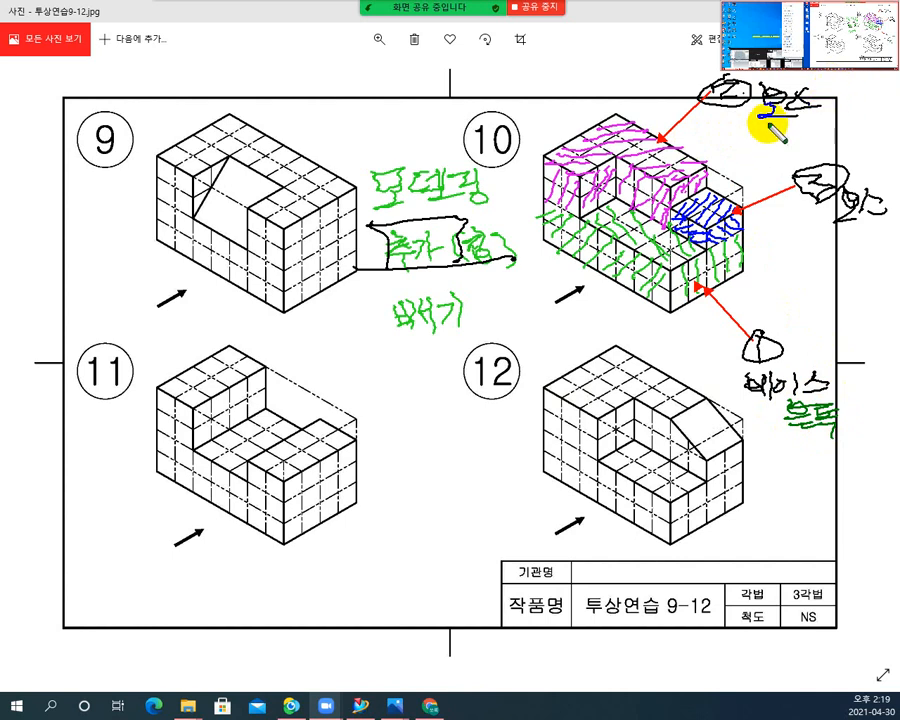
mouse_move(768, 128)
mouse_down()
mouse_move(766, 135)
mouse_move(790, 121)
mouse_move(813, 127)
mouse_move(803, 136)
mouse_up()
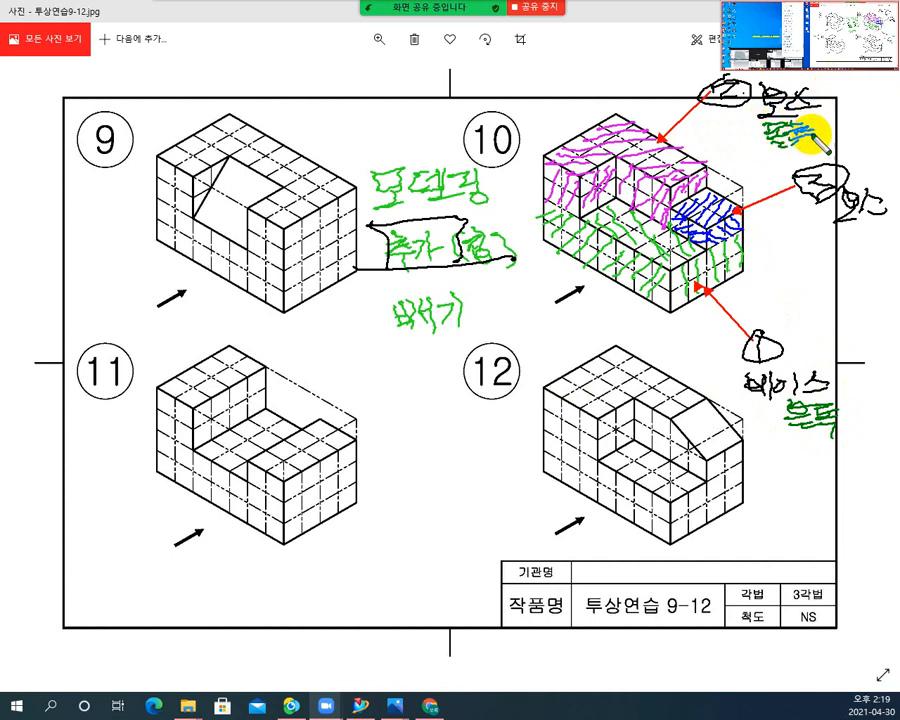
drag(840, 203, 846, 238)
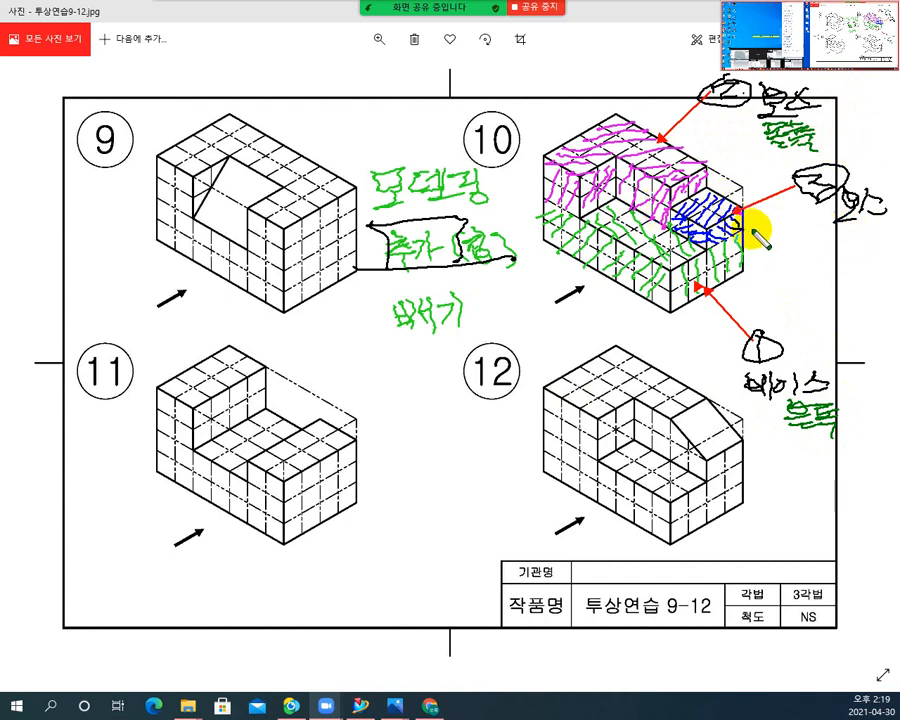
drag(861, 233, 873, 256)
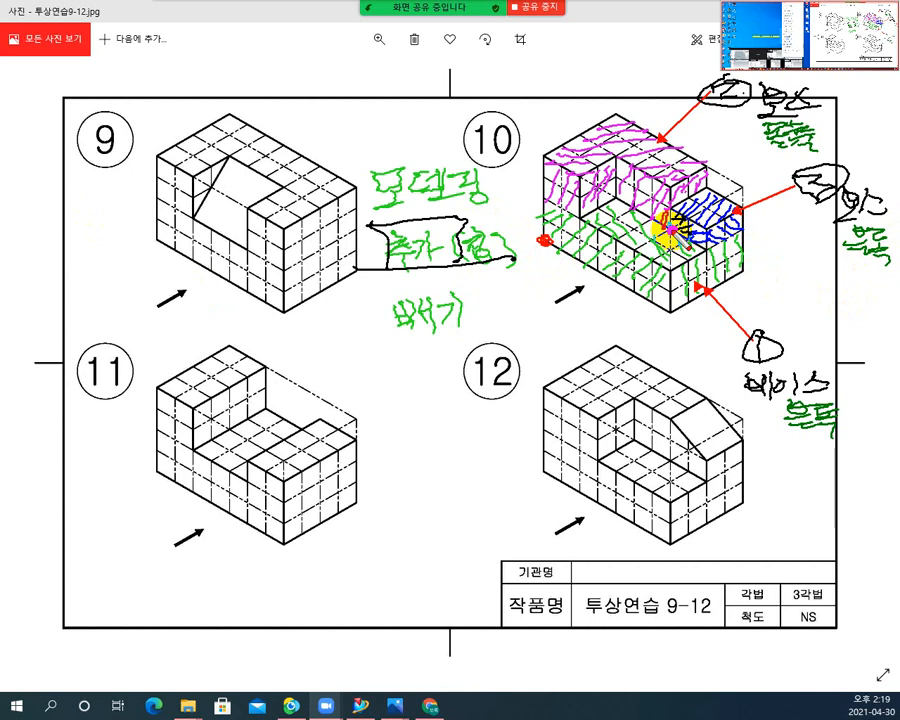
click(669, 230)
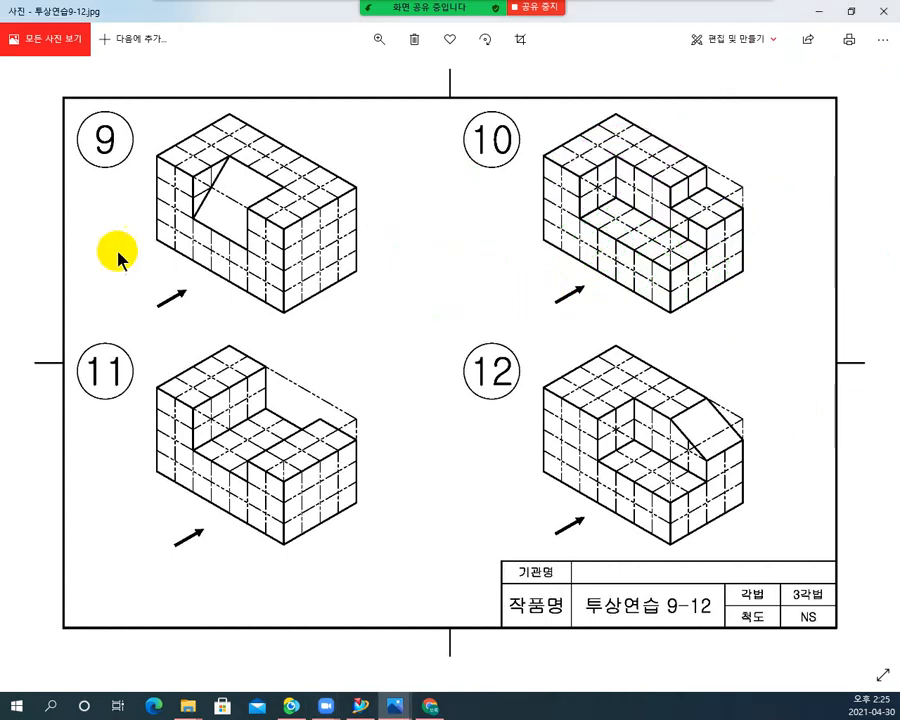
- Shrink the drawing image window, place it beside the NX window with figure 10 visible, and switch to NX
click(855, 14)
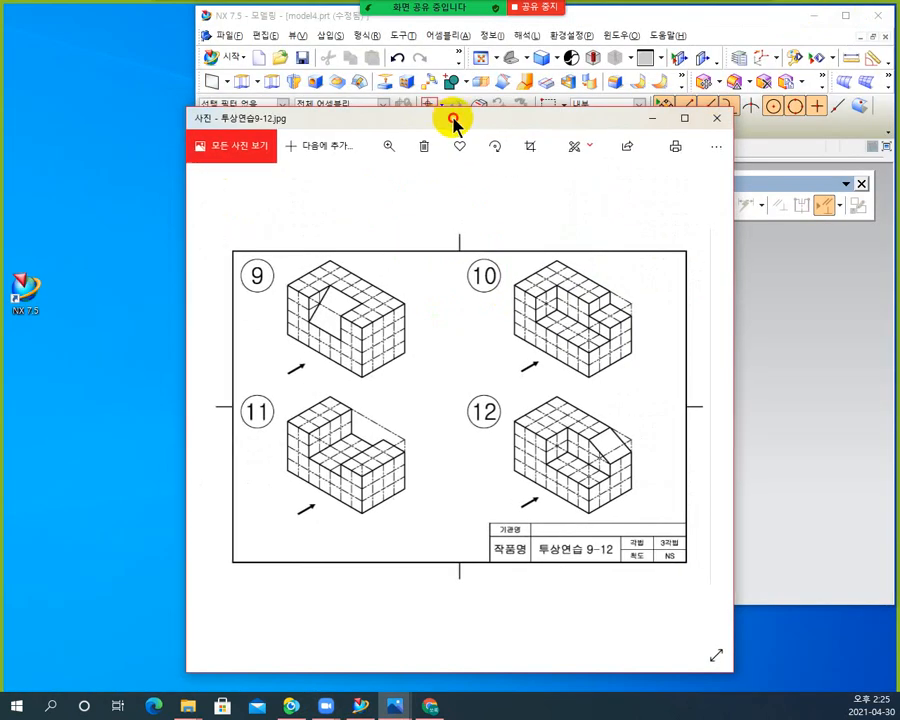
drag(452, 118, 0, 152)
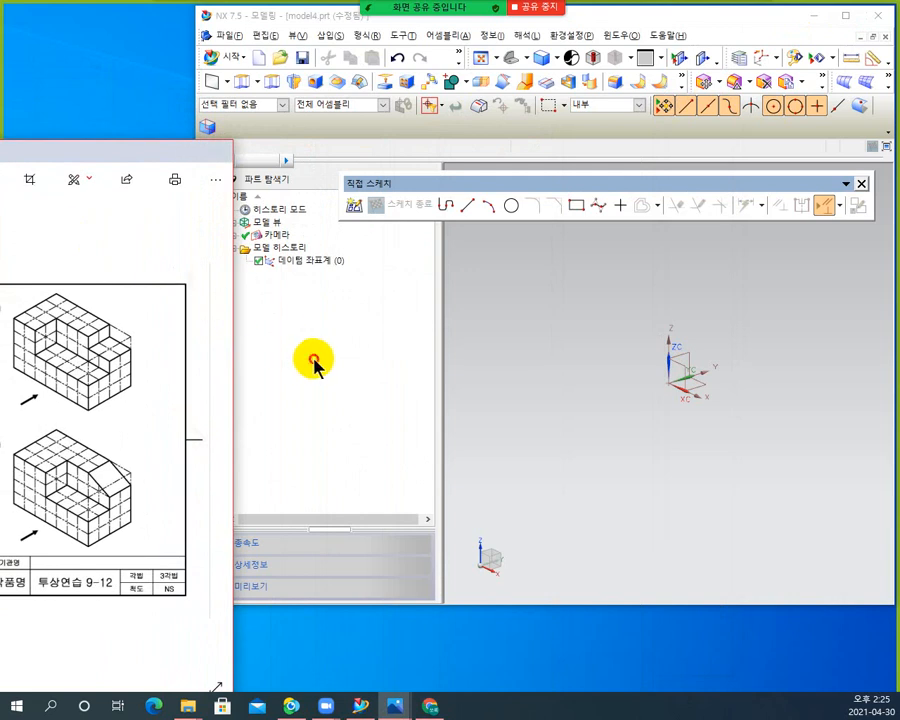
click(311, 360)
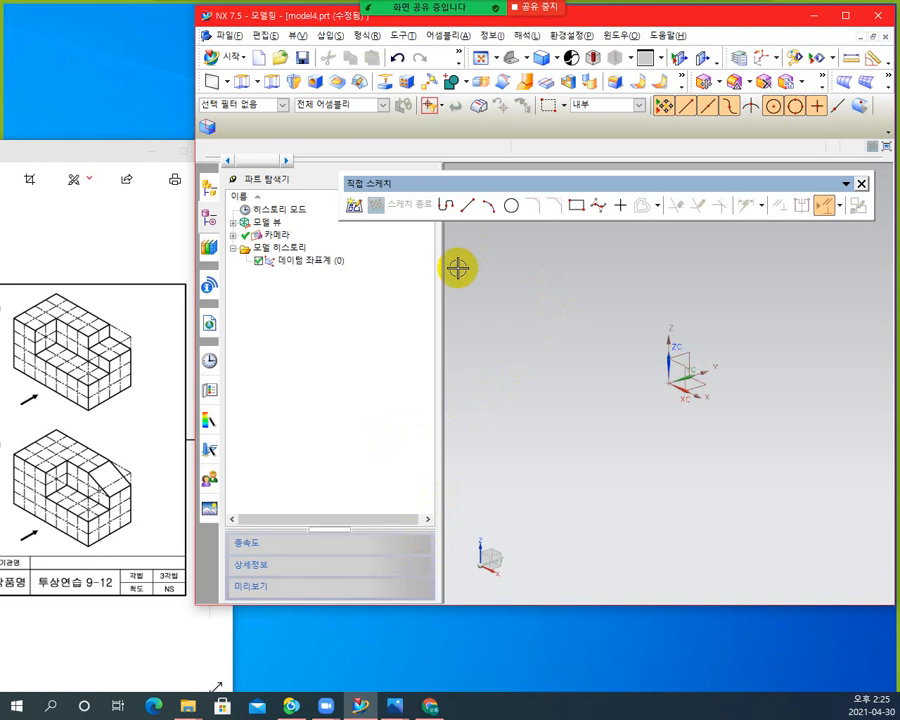
- Create a block at the origin with length 70 mm, width 40 mm and height 20 mm as figure 10's base
click(257, 84)
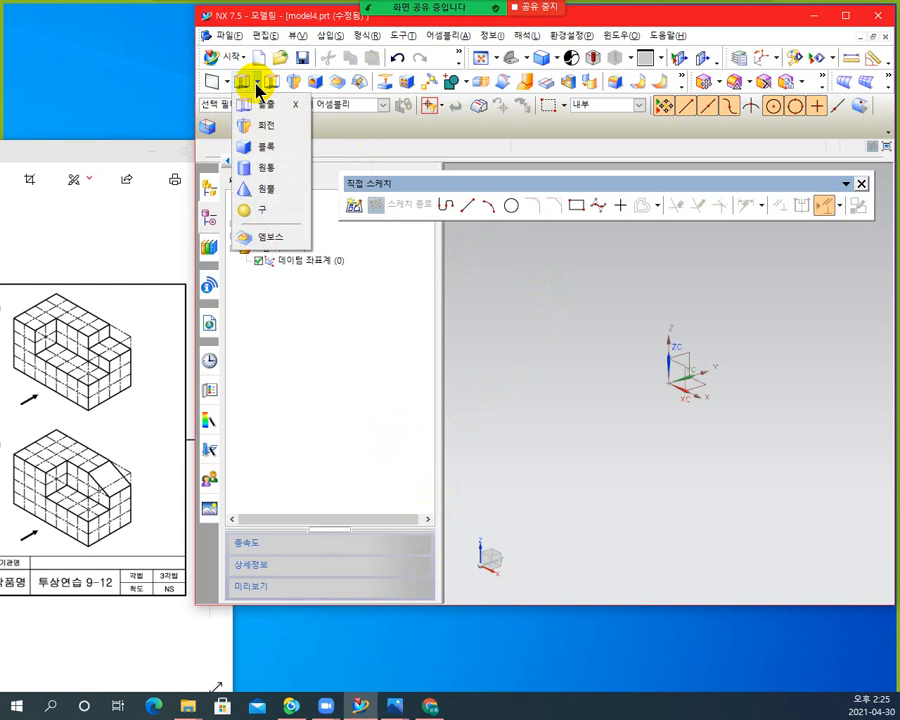
click(268, 148)
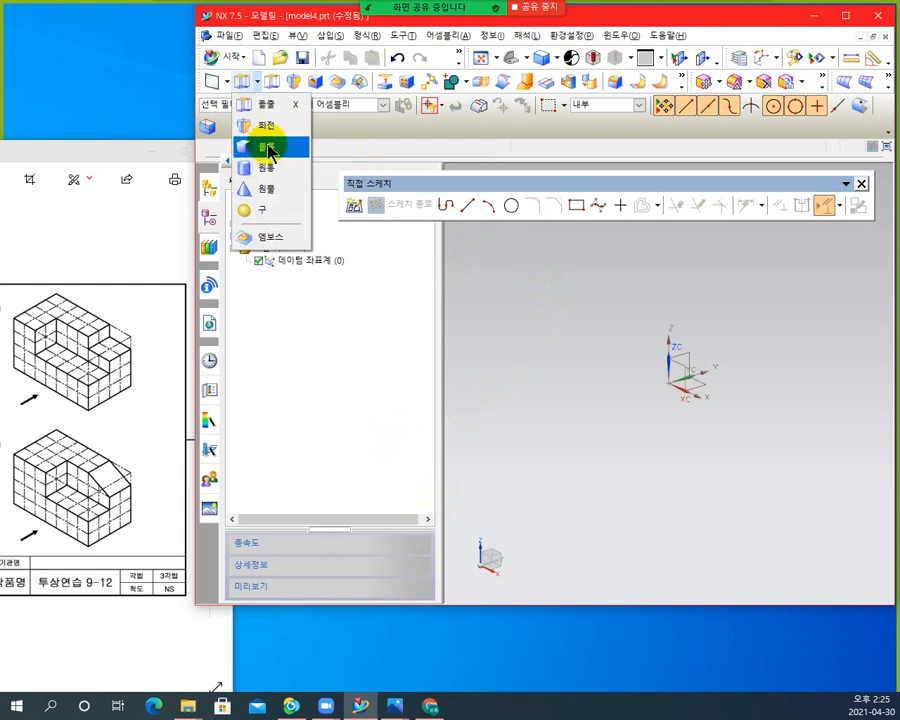
click(268, 148)
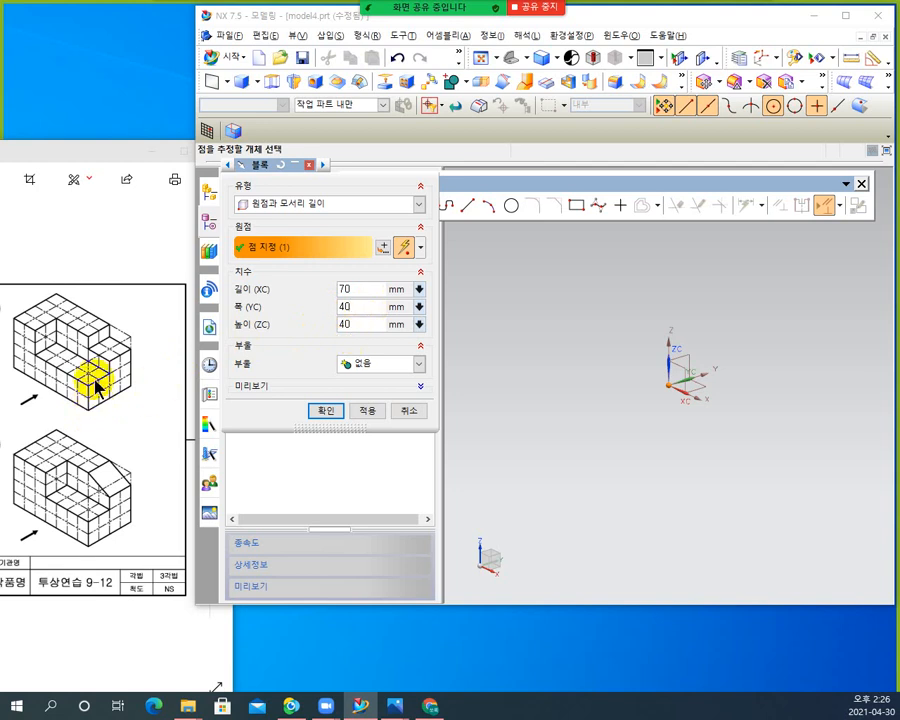
double_click(353, 326)
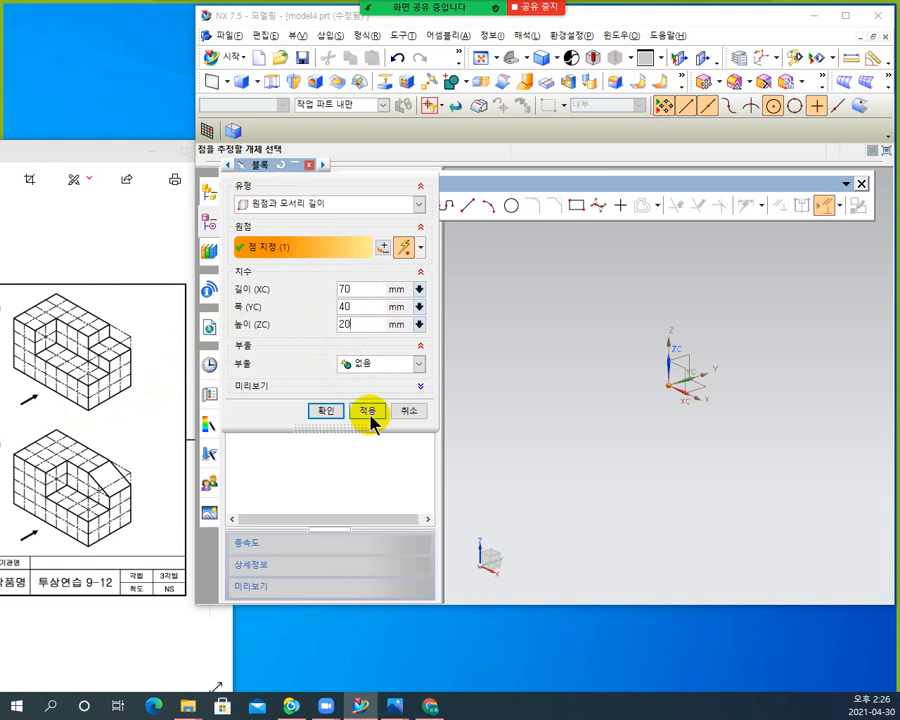
click(327, 411)
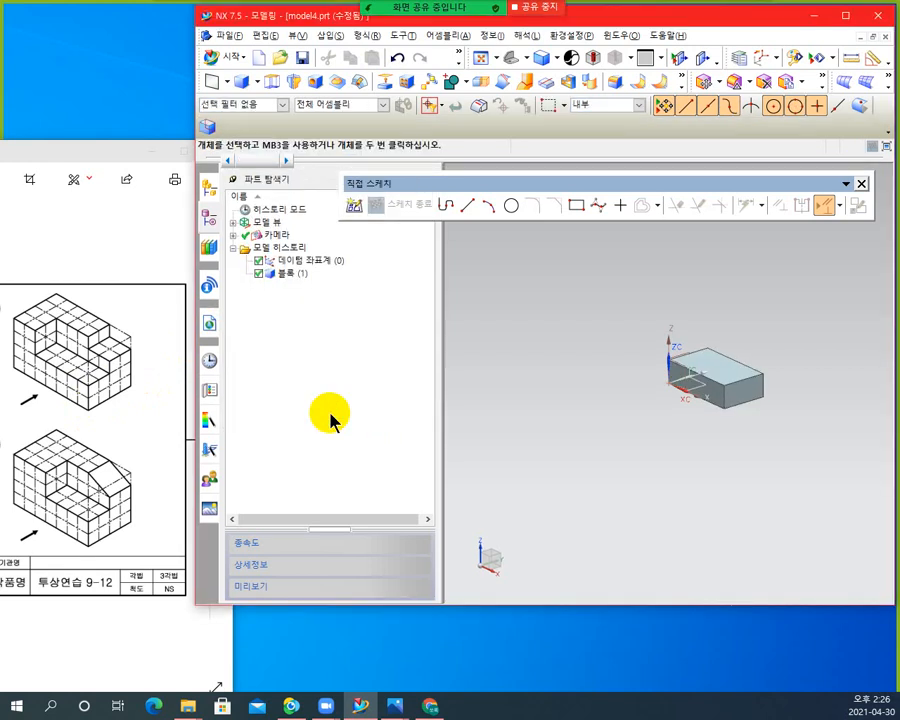
- Create a direct sketch on the block's upper face
middle_drag(743, 410, 765, 378)
scroll(766, 381, up, 5)
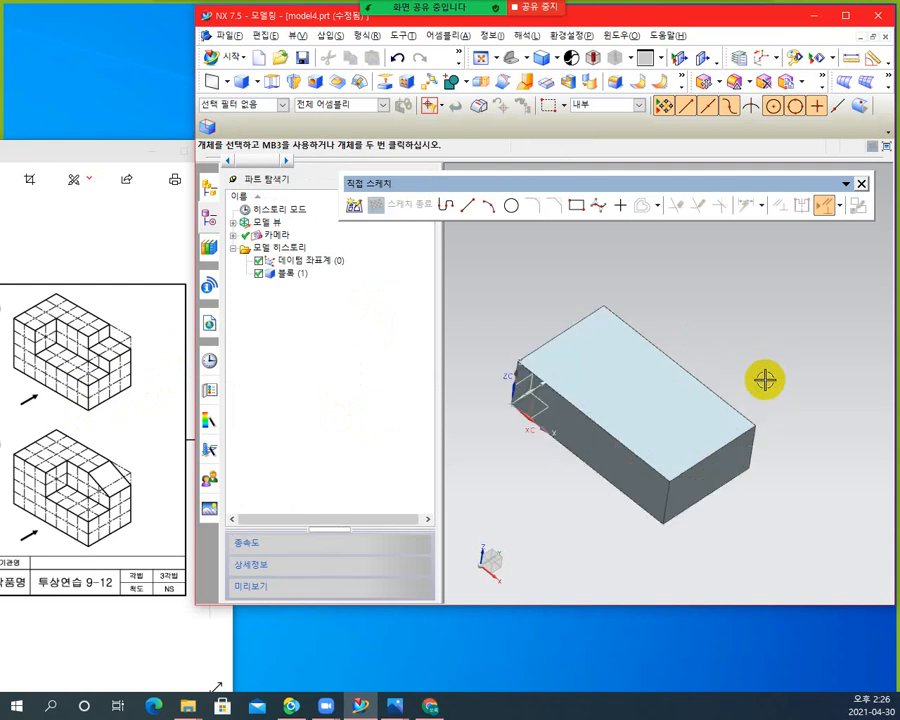
middle_drag(650, 460, 629, 467)
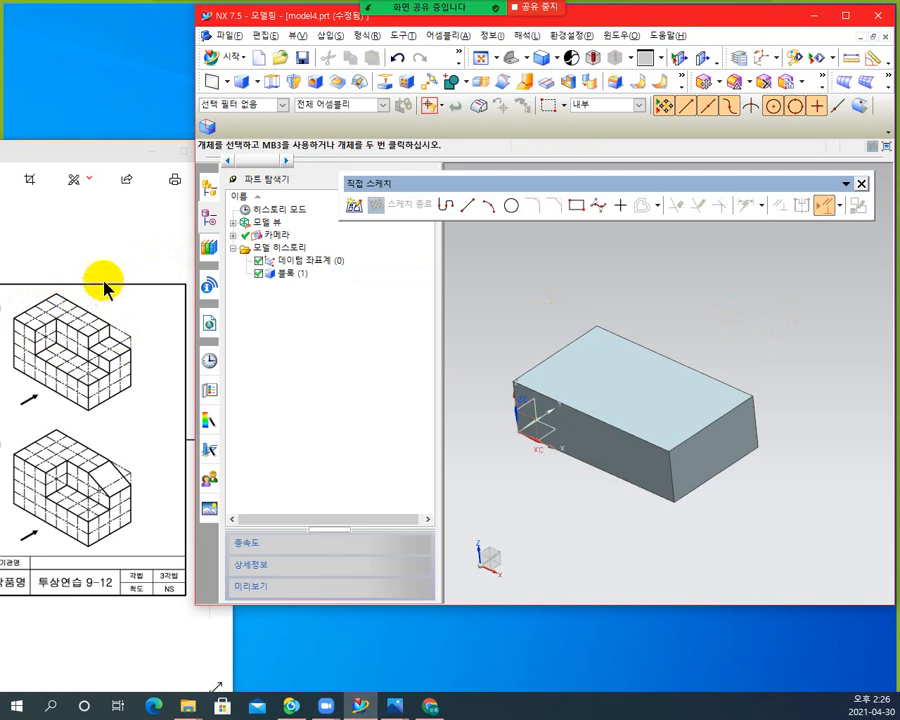
click(355, 208)
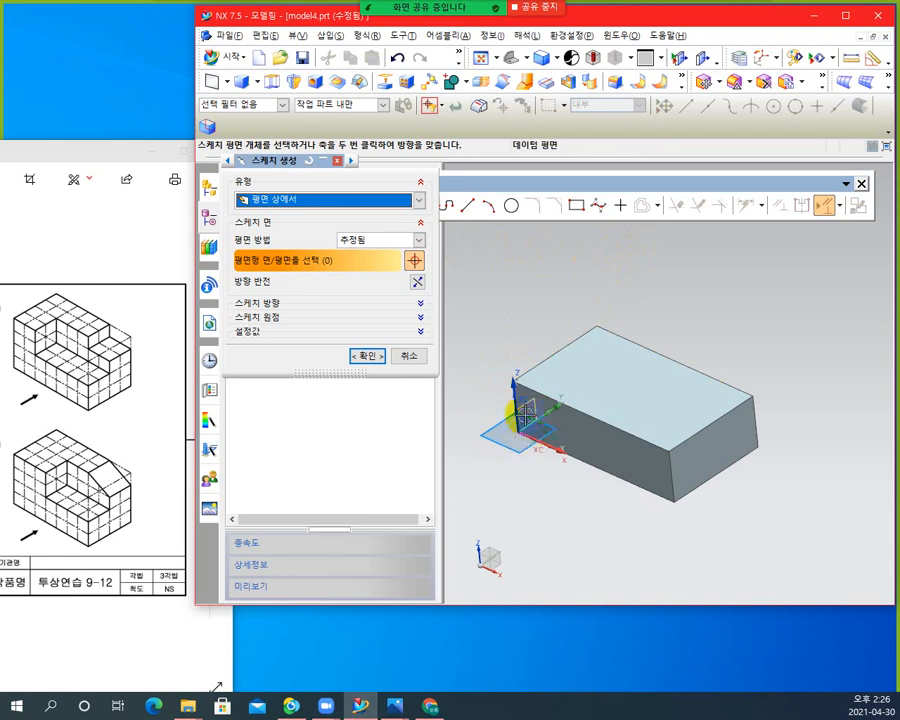
click(572, 378)
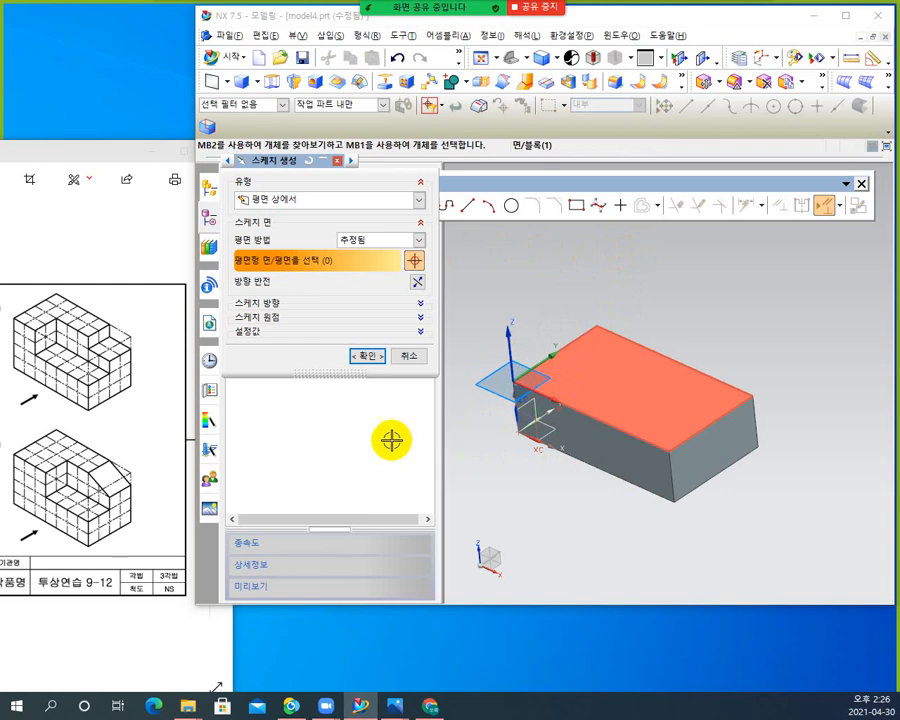
click(558, 391)
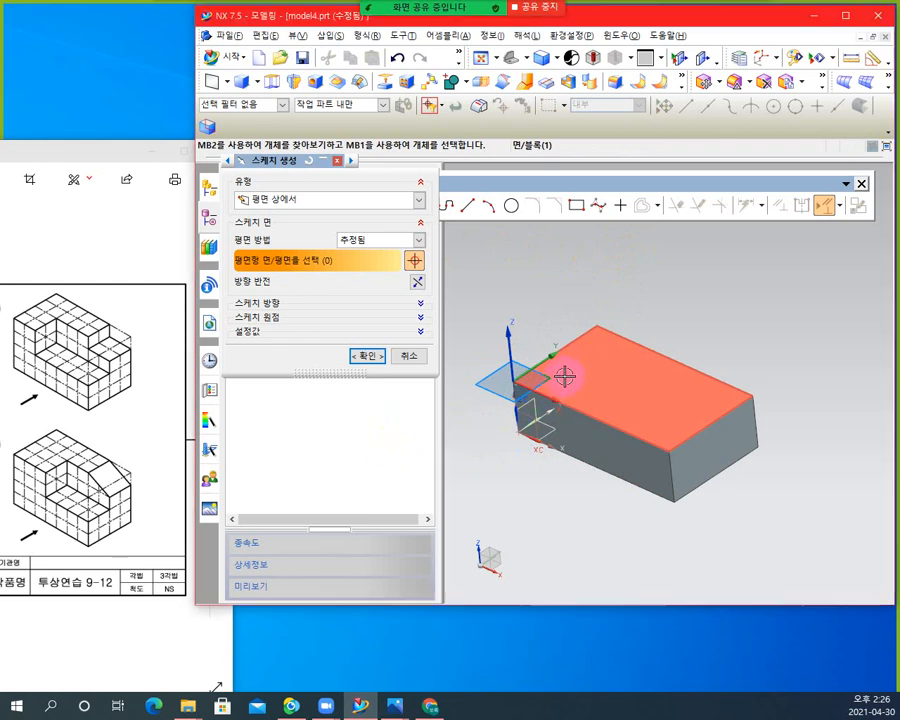
click(558, 391)
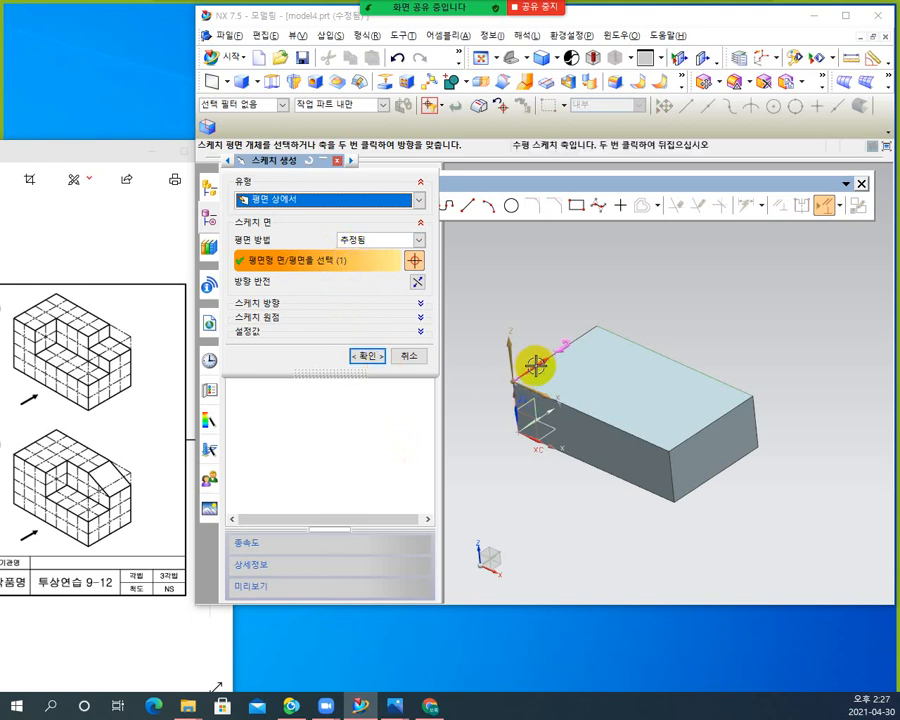
click(367, 355)
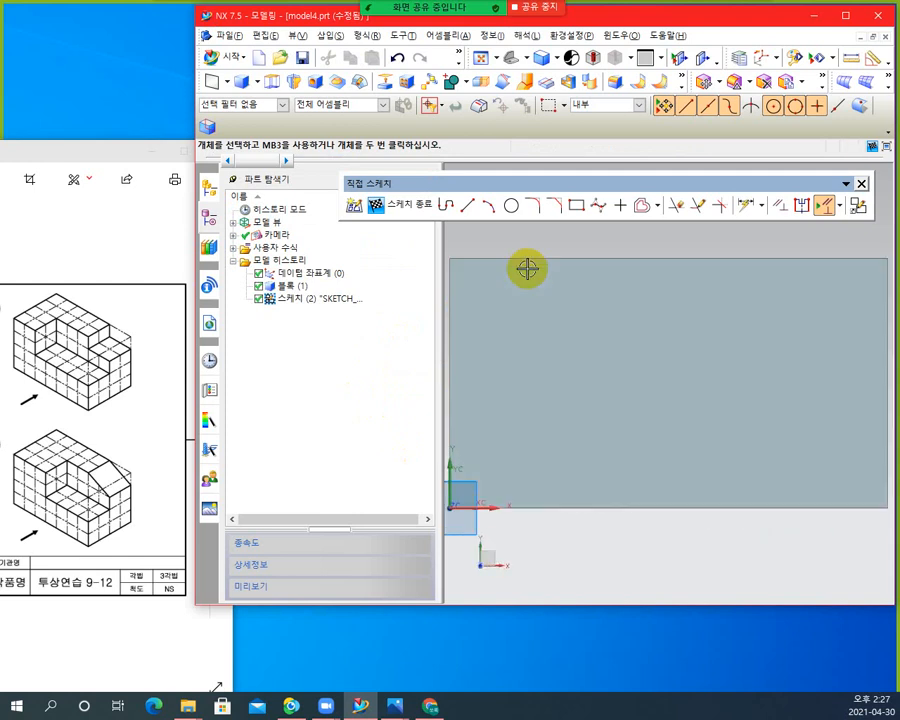
- Start a Profile with Point on Curve snapping enabled, drawing its first line 40 mm from the origin to the block's upper-left corner
scroll(546, 307, up, 2)
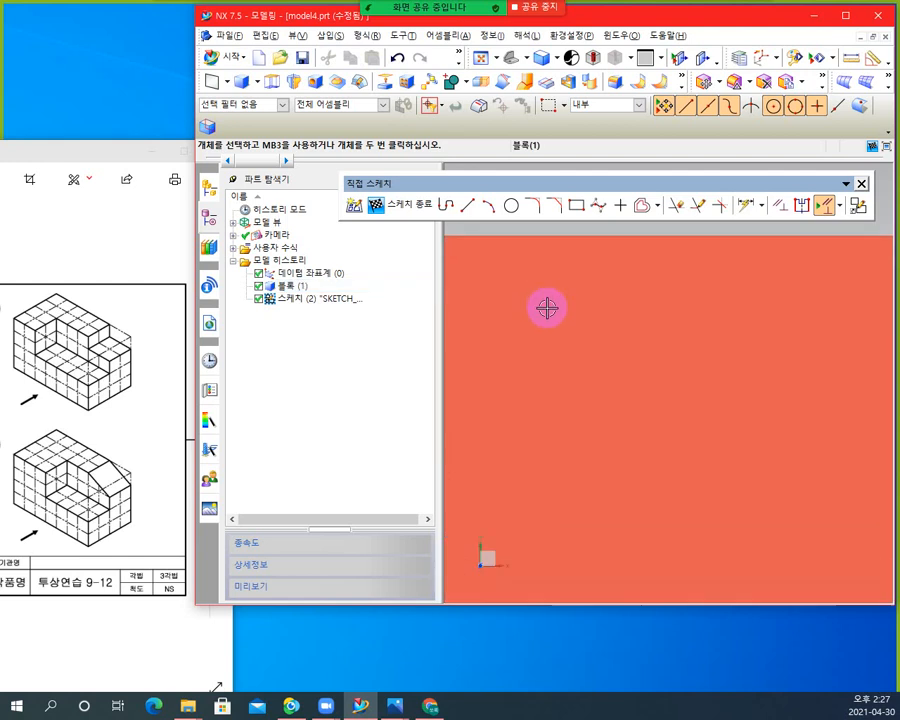
scroll(547, 308, down, 4)
scroll(546, 308, down, 1)
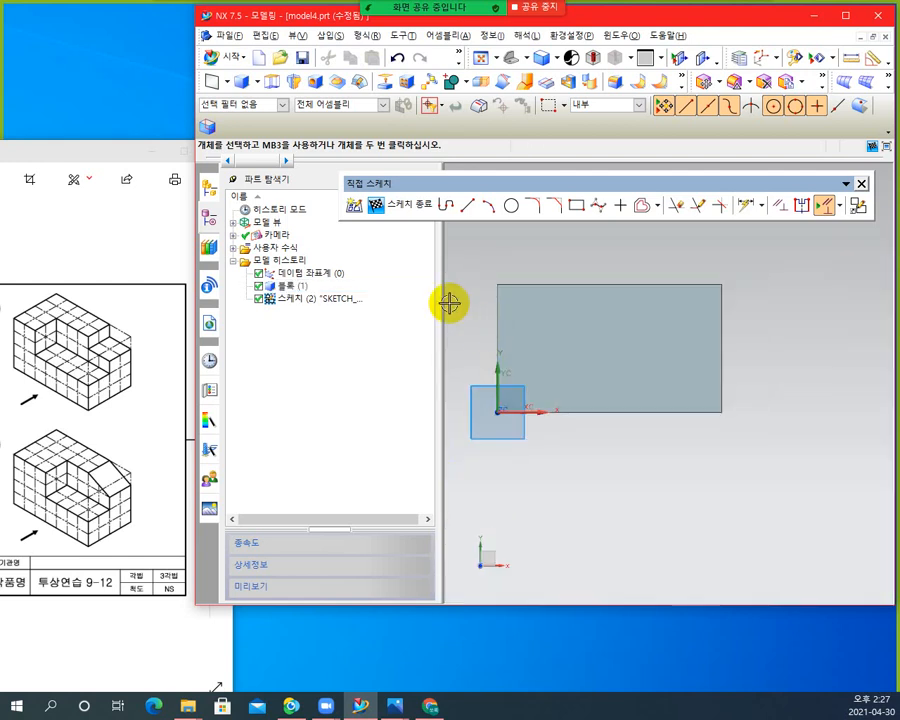
click(446, 206)
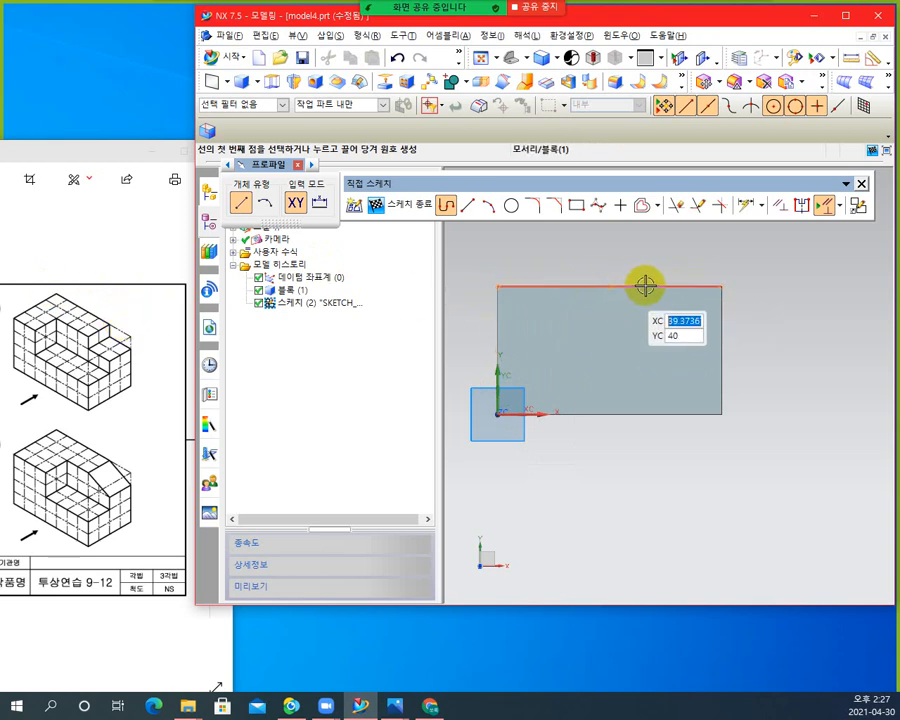
click(836, 108)
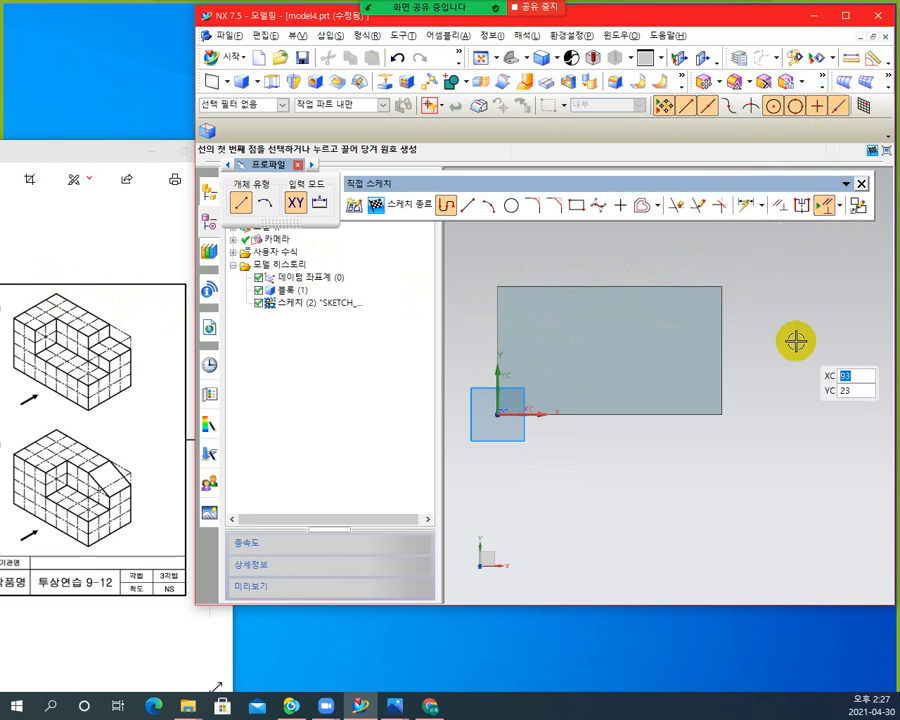
click(494, 414)
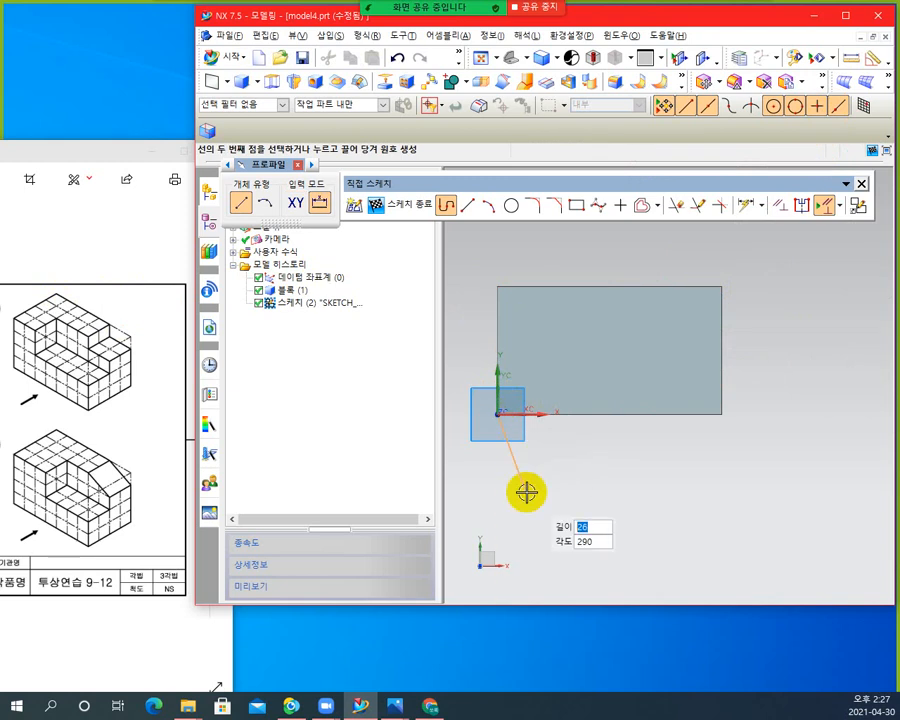
click(496, 285)
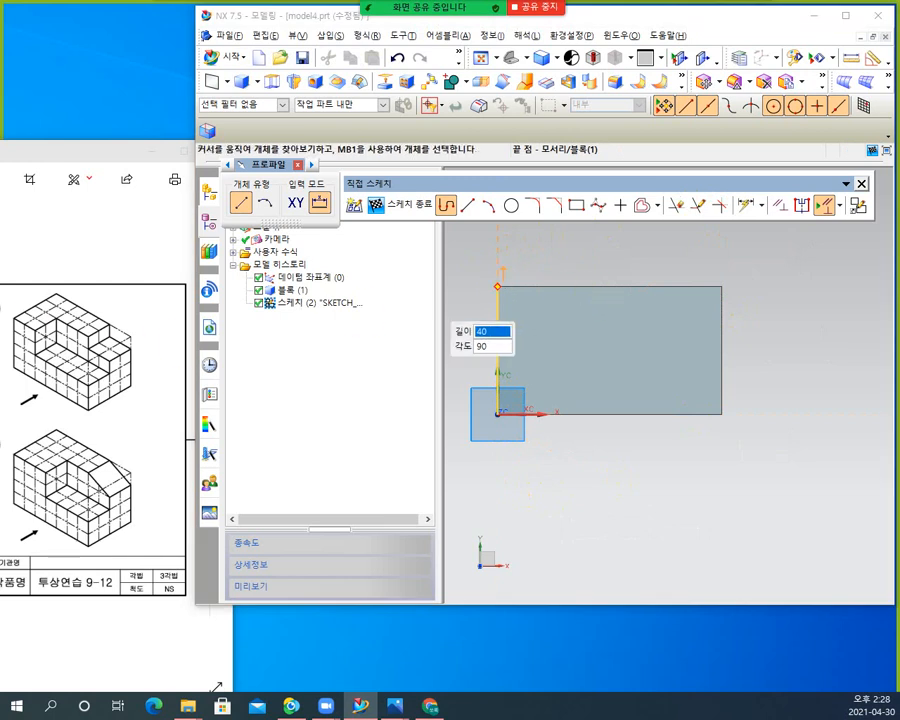
drag(157, 300, 350, 362)
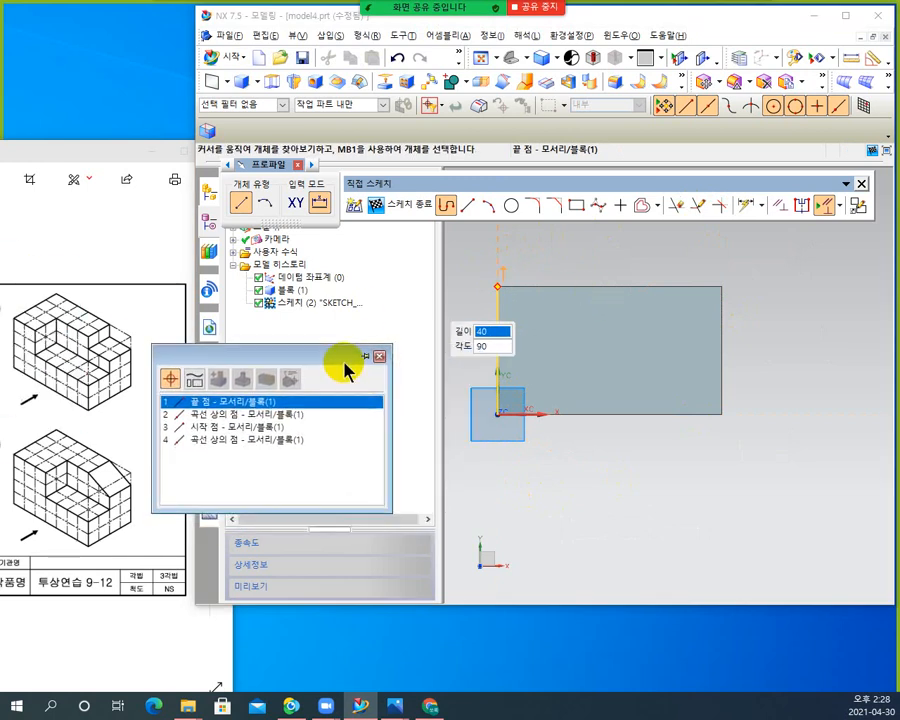
click(236, 403)
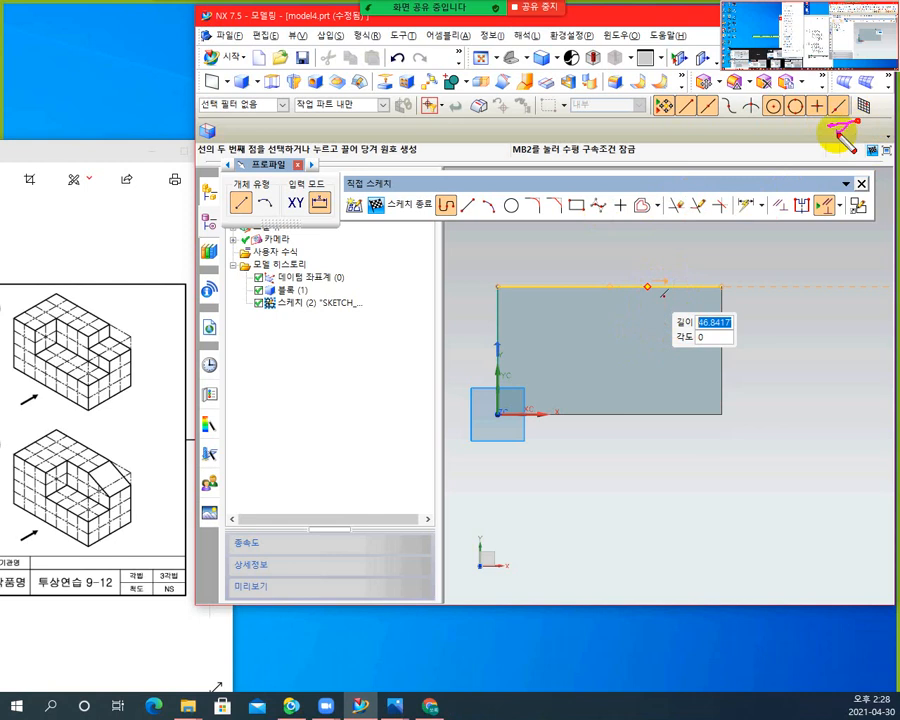
- Mark the Point on Curve snap option with a red star and underline the snap symbol beside the block's upper edge
drag(838, 128, 846, 124)
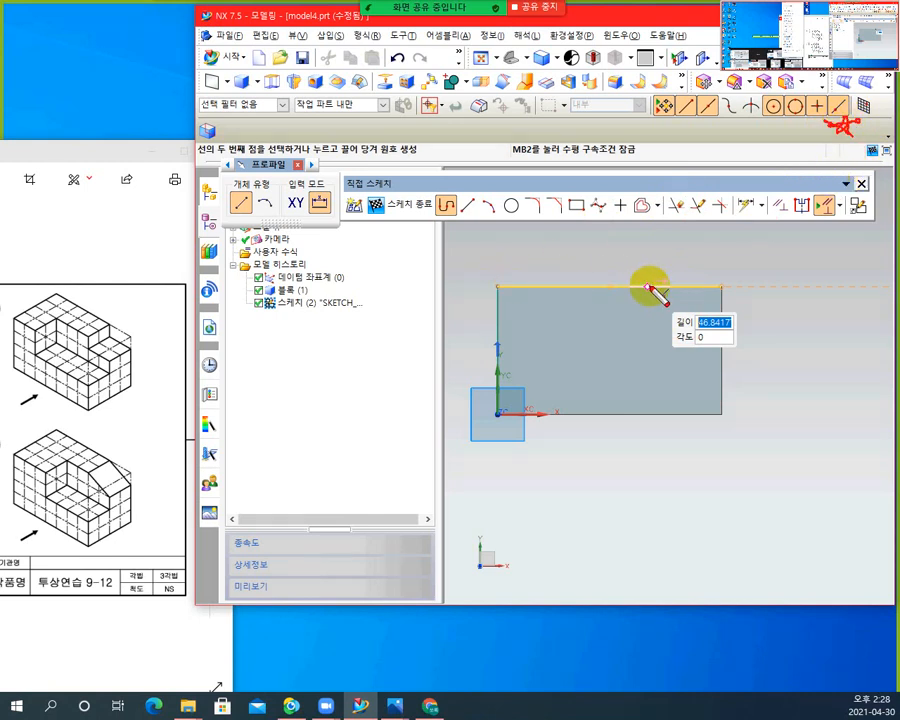
drag(655, 303, 678, 302)
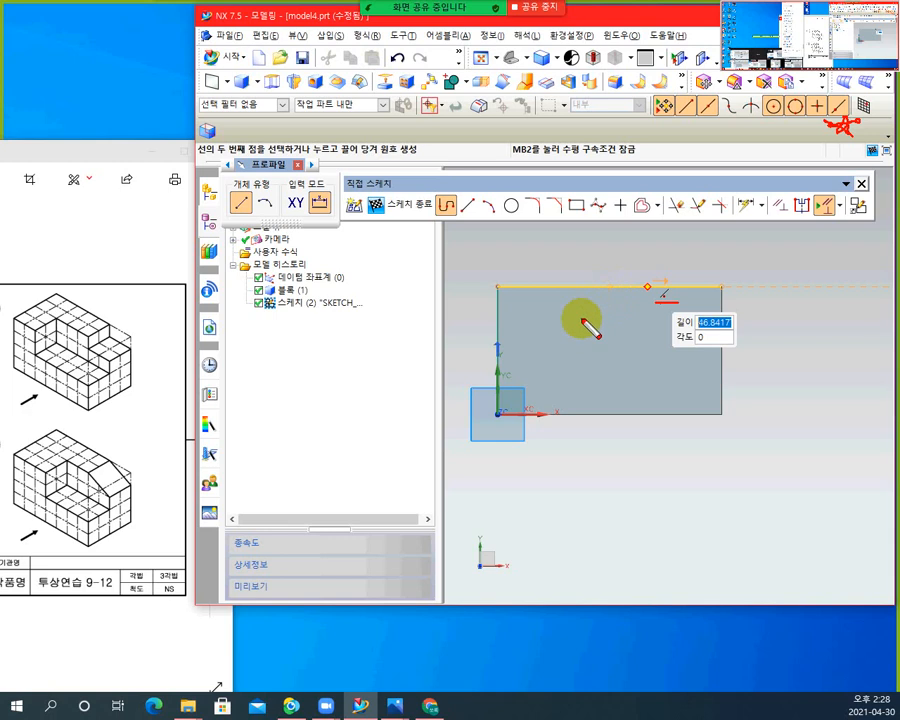
- Complete the stepped L profile with lines about 50 mm across, 15 mm down, 20 mm back and 25 mm down, closing at the origin
click(657, 287)
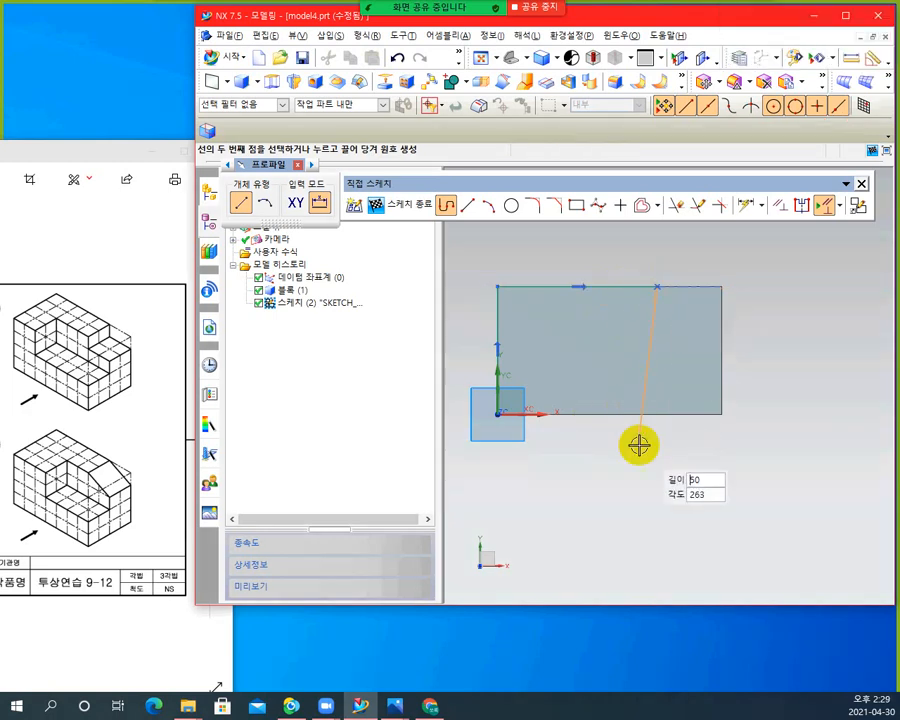
click(658, 334)
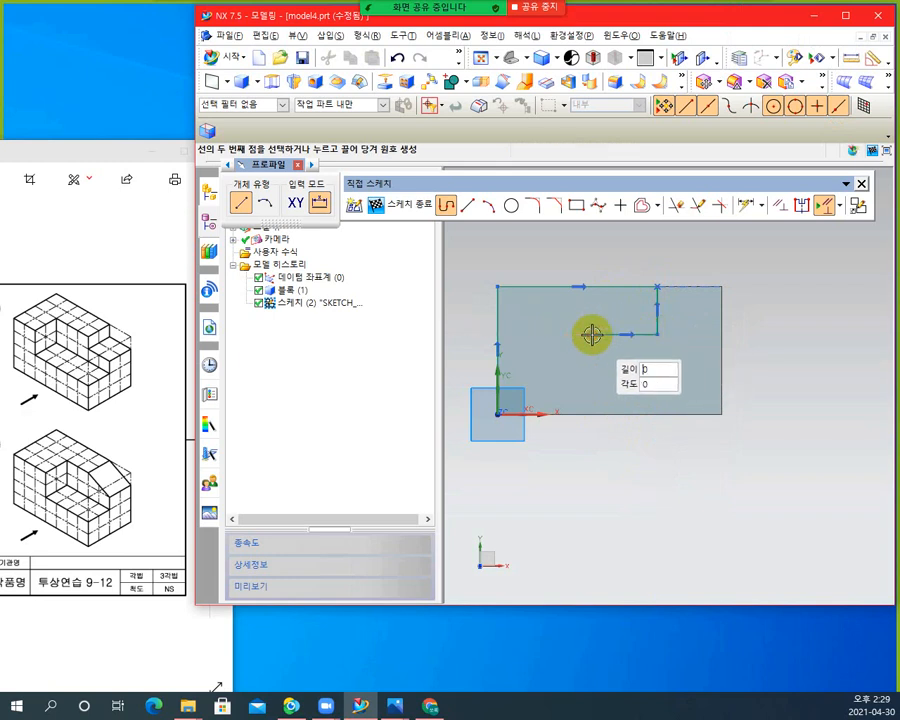
click(593, 334)
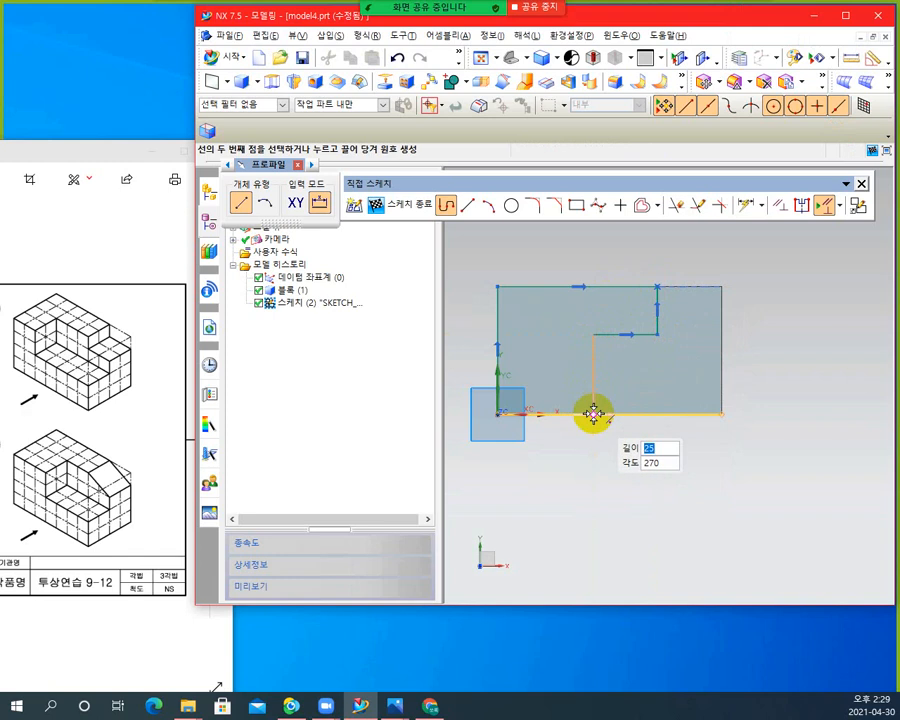
click(593, 413)
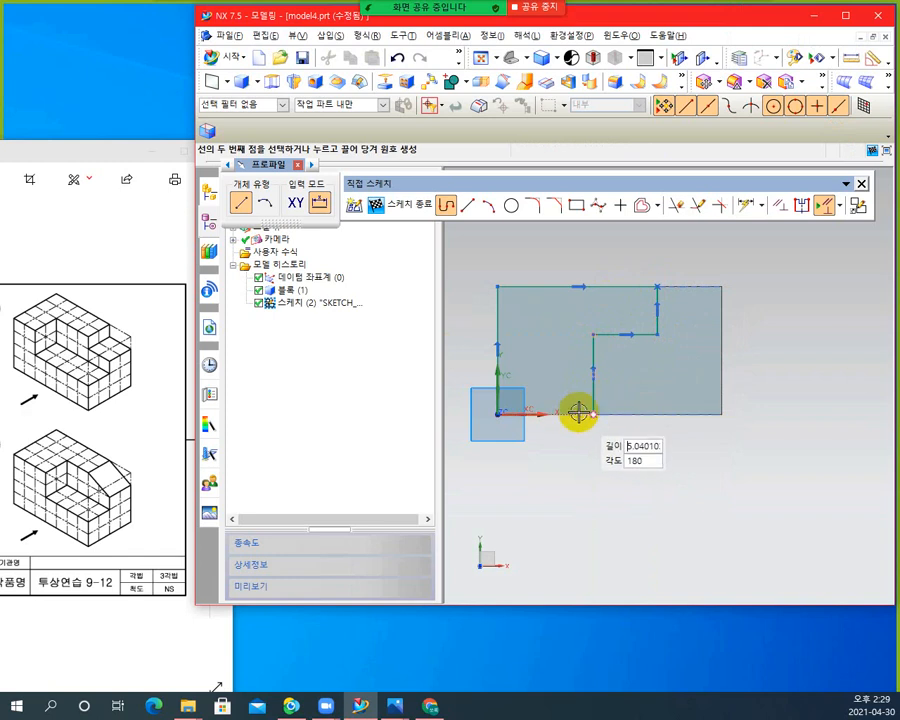
click(497, 413)
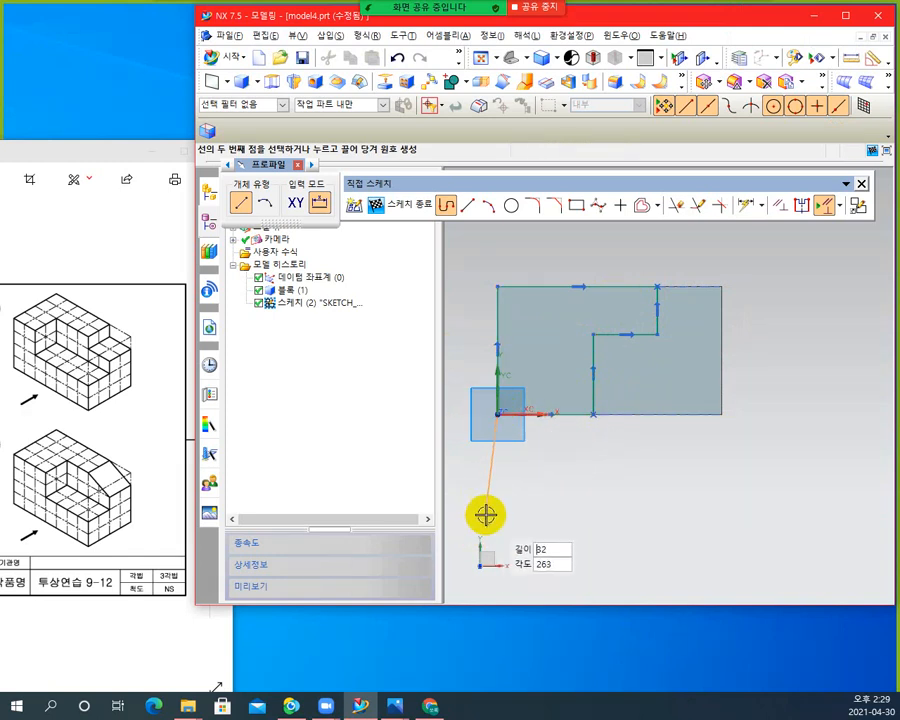
key(Escape)
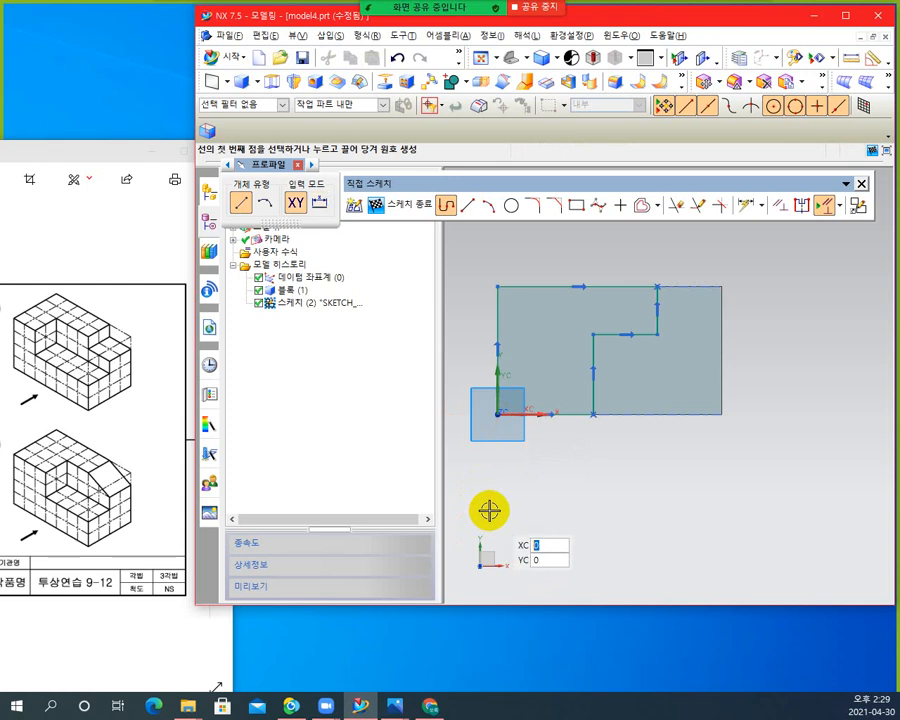
click(297, 165)
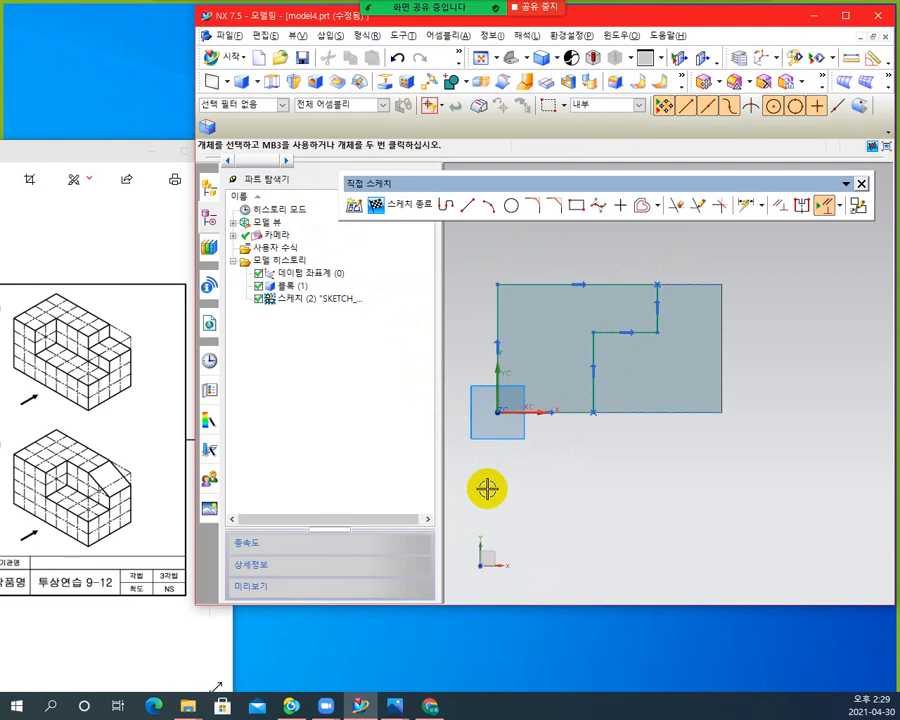
- Dimension the profile's upper horizontal line as 50 mm and its short right-hand vertical line as 20 mm
click(745, 207)
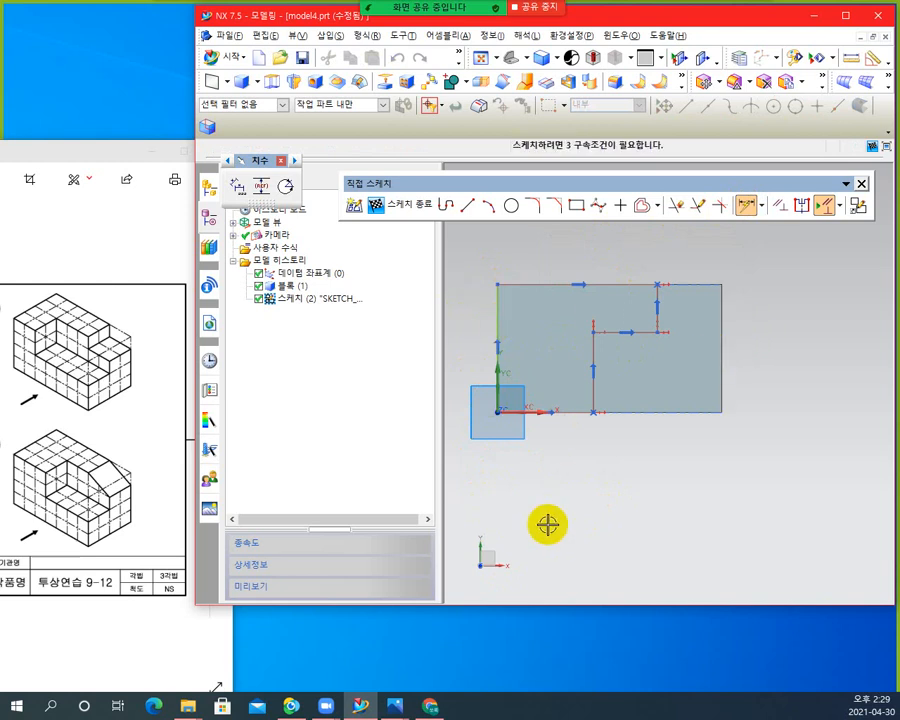
click(539, 287)
click(558, 238)
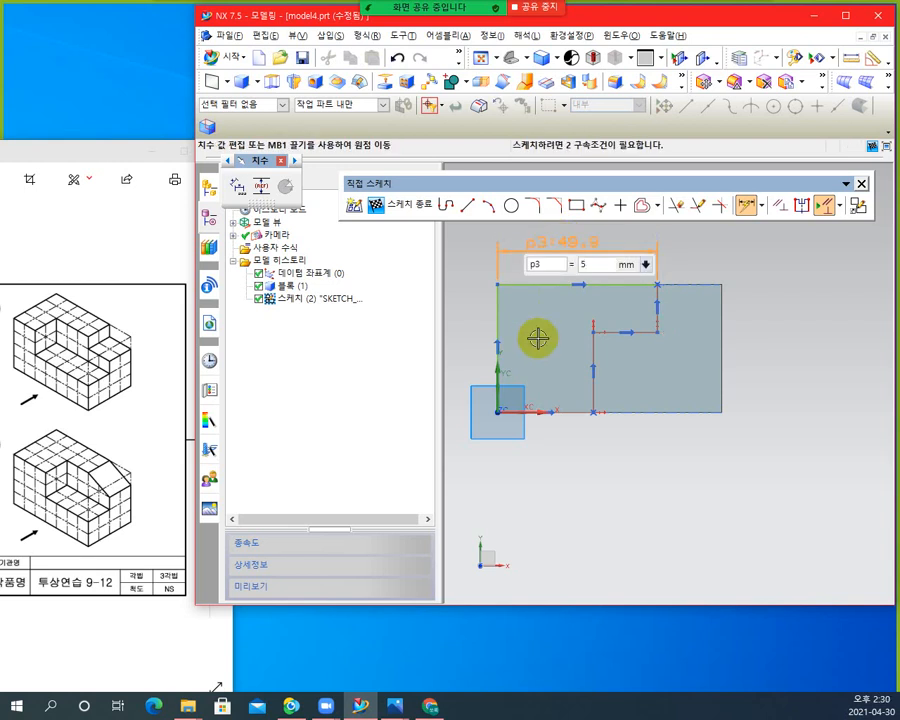
text(50)
key(Return)
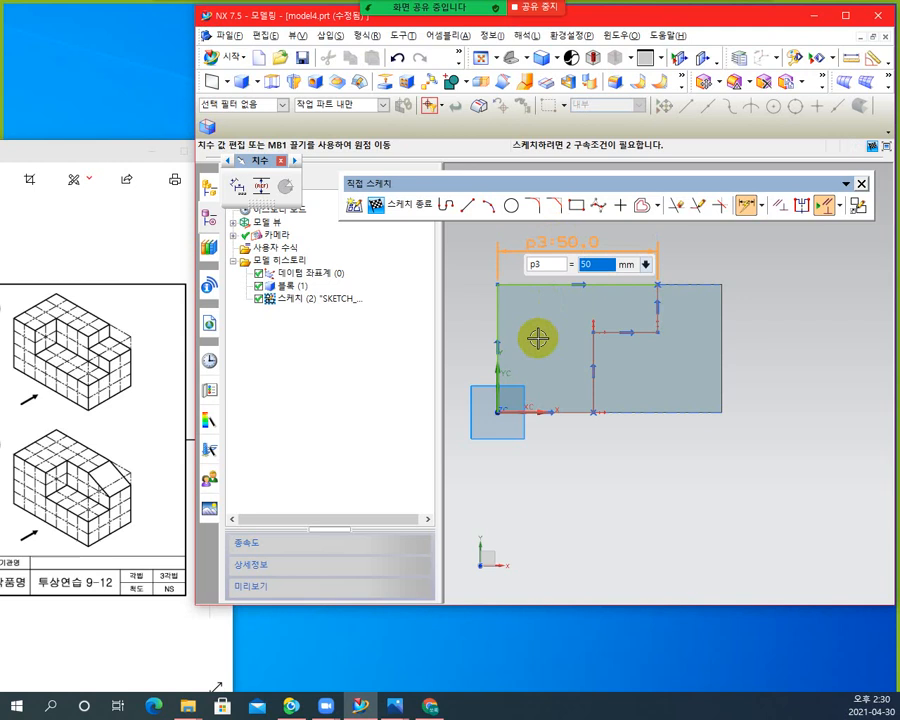
click(665, 311)
click(794, 316)
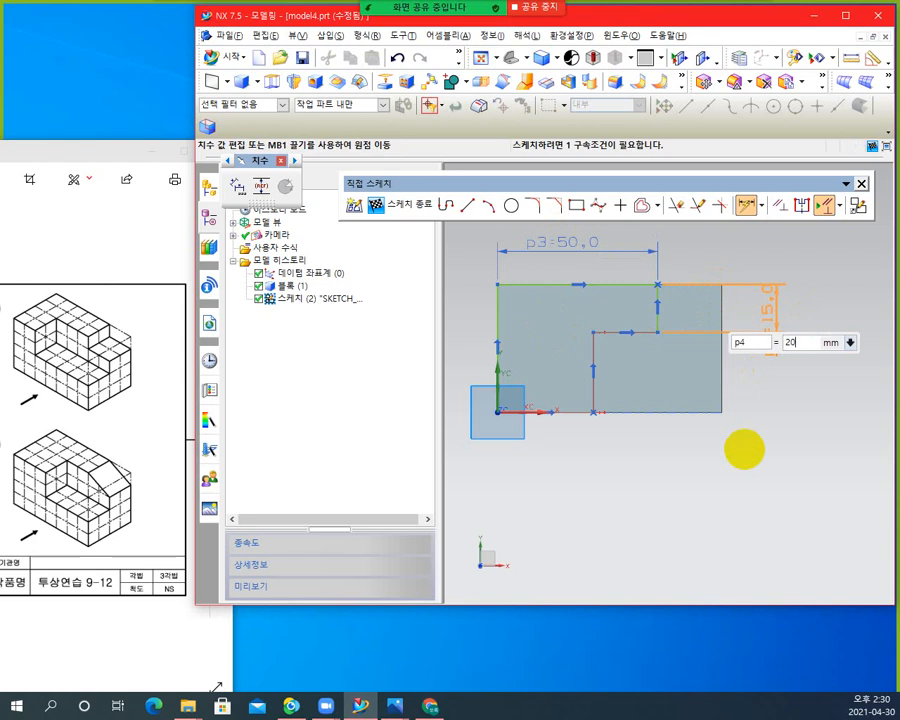
text(20)
key(Return)
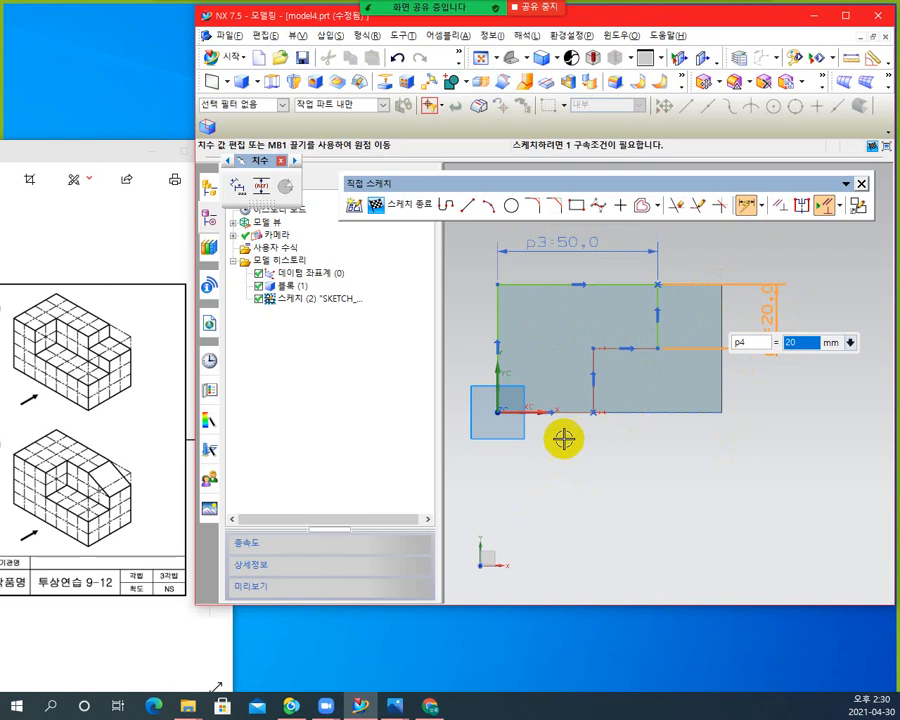
- Dimension the profile's lower horizontal line as 20 mm and finish the sketch
click(568, 405)
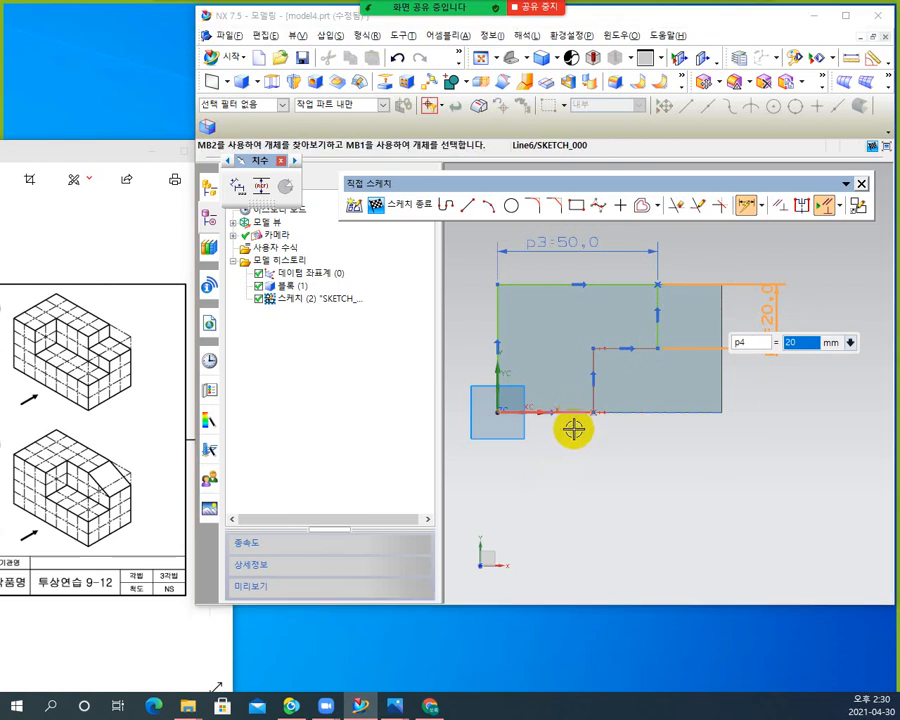
click(572, 411)
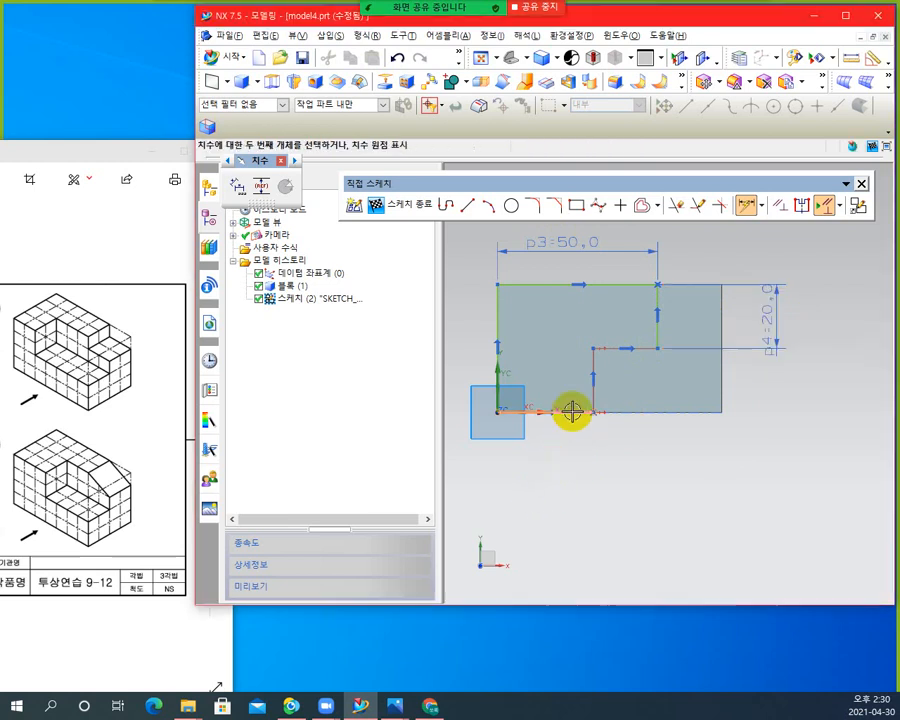
click(557, 465)
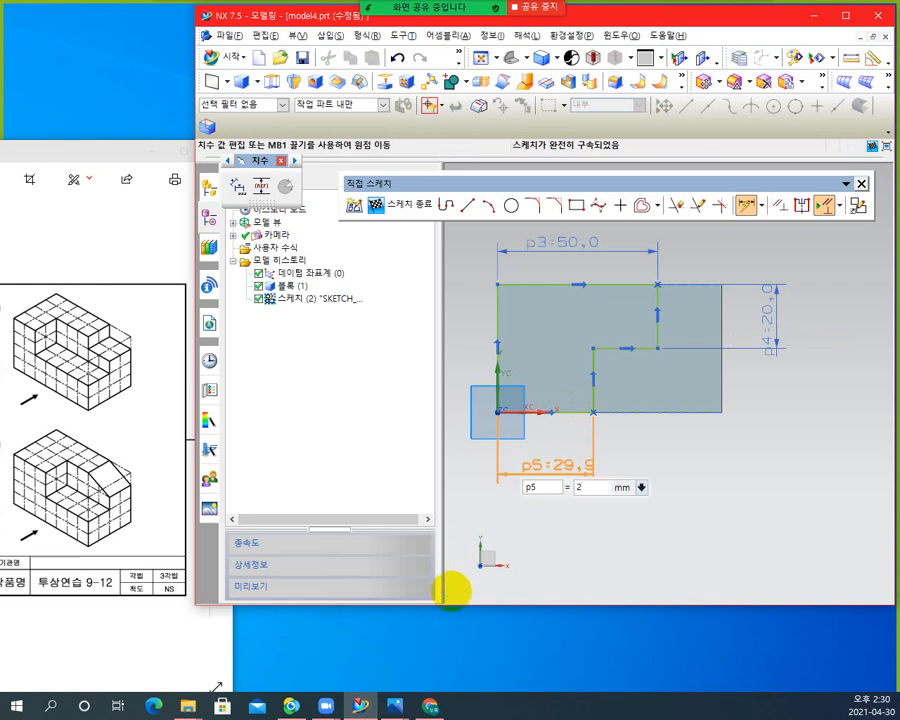
key(Return)
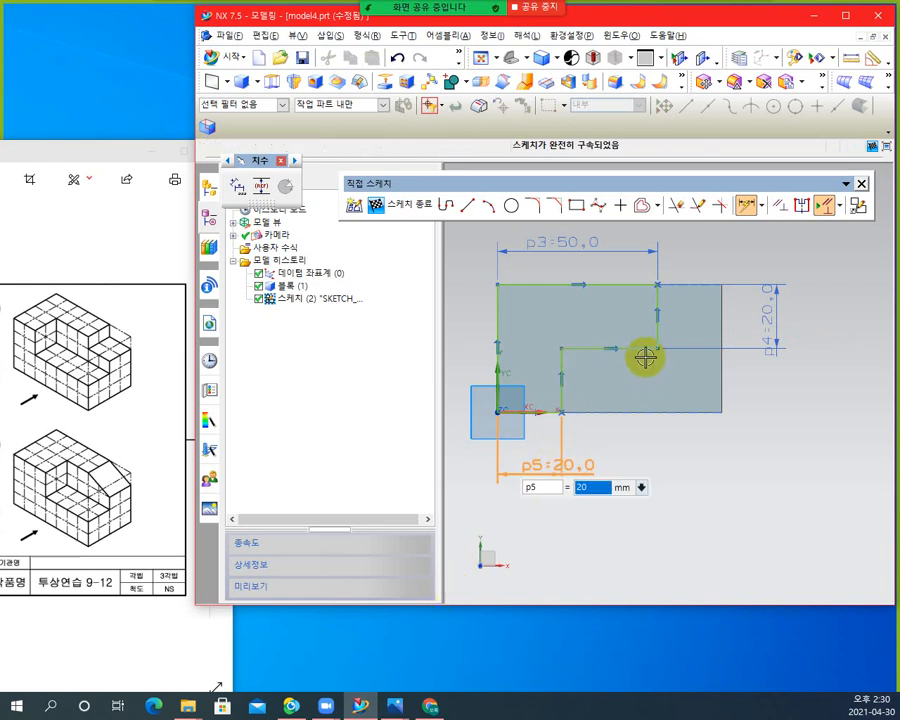
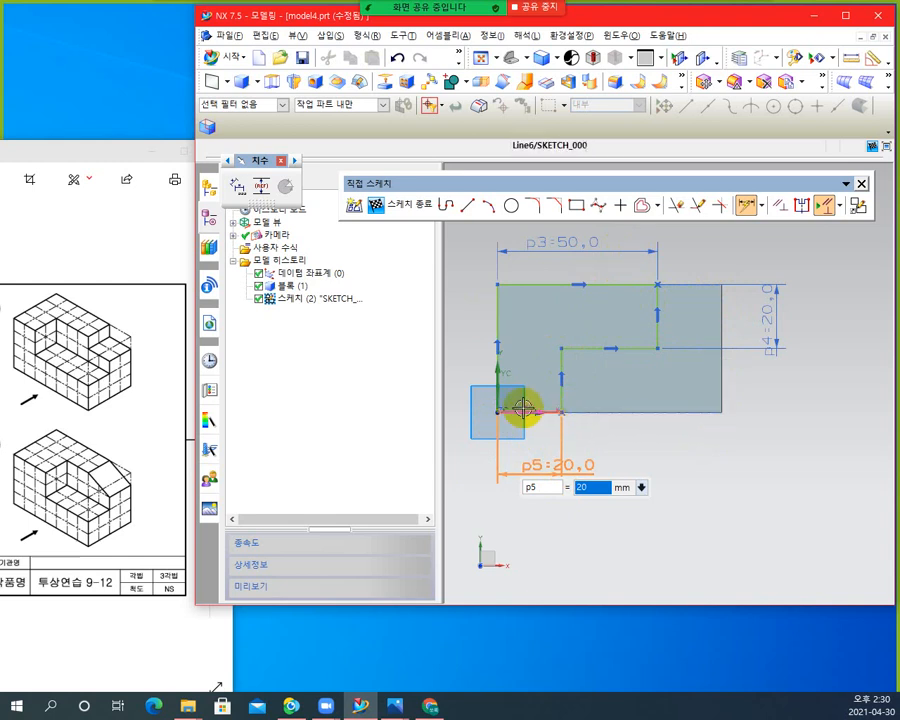
click(660, 282)
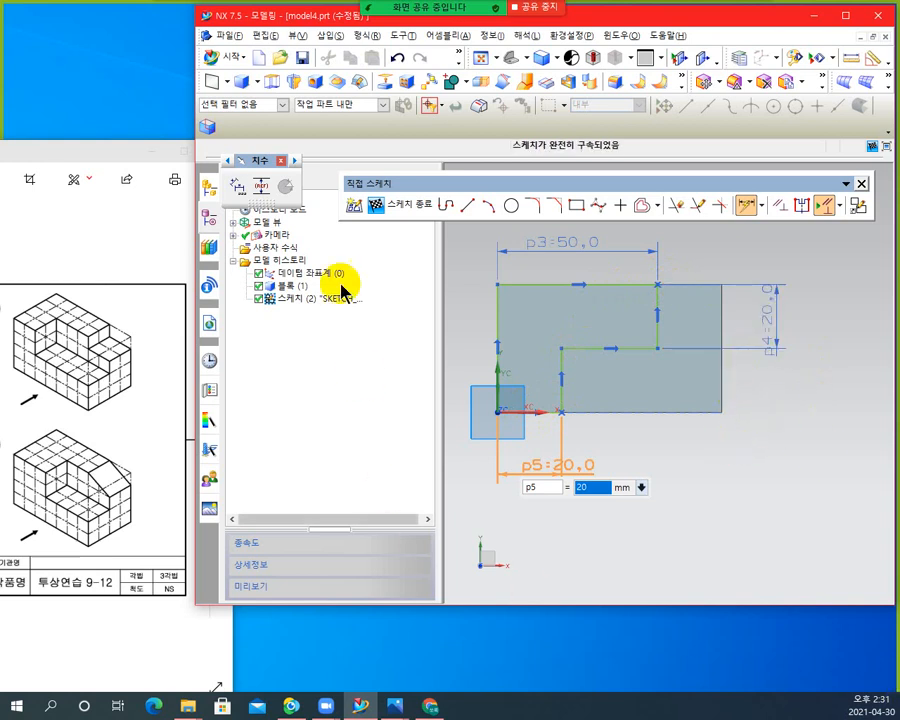
click(282, 160)
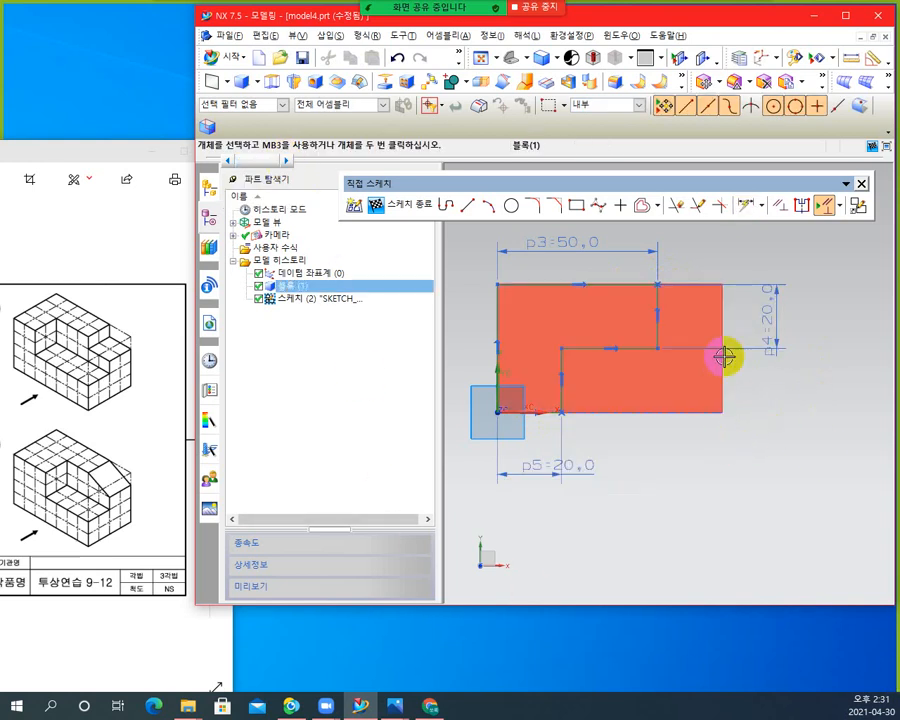
click(405, 207)
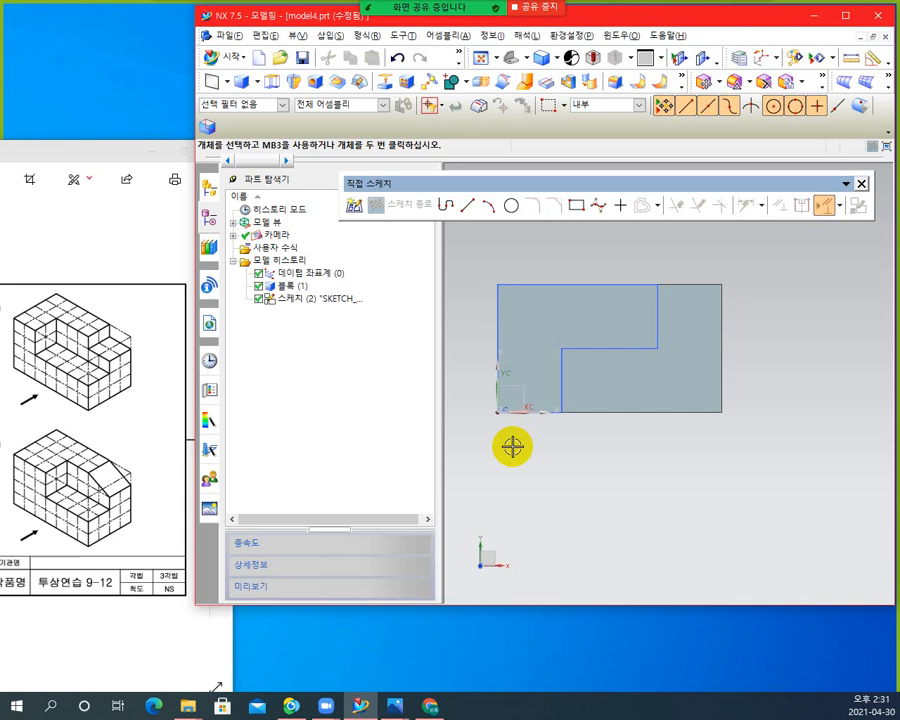
- Select the L-shaped sketch on the base block's upper face for an Extrude and set its start distance to 0 mm
key(Home)
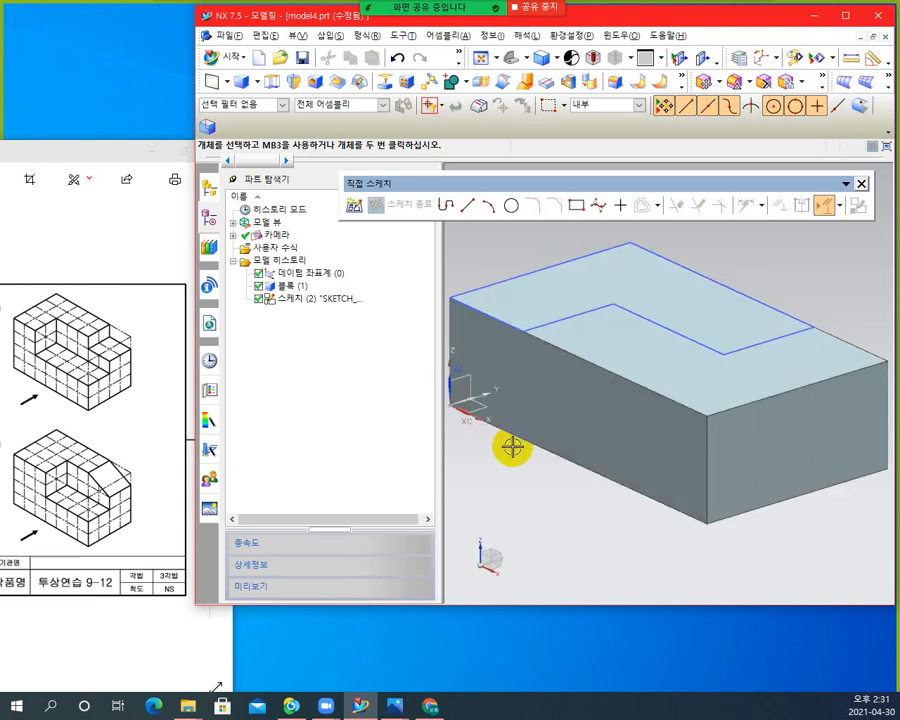
scroll(550, 510, up, 2)
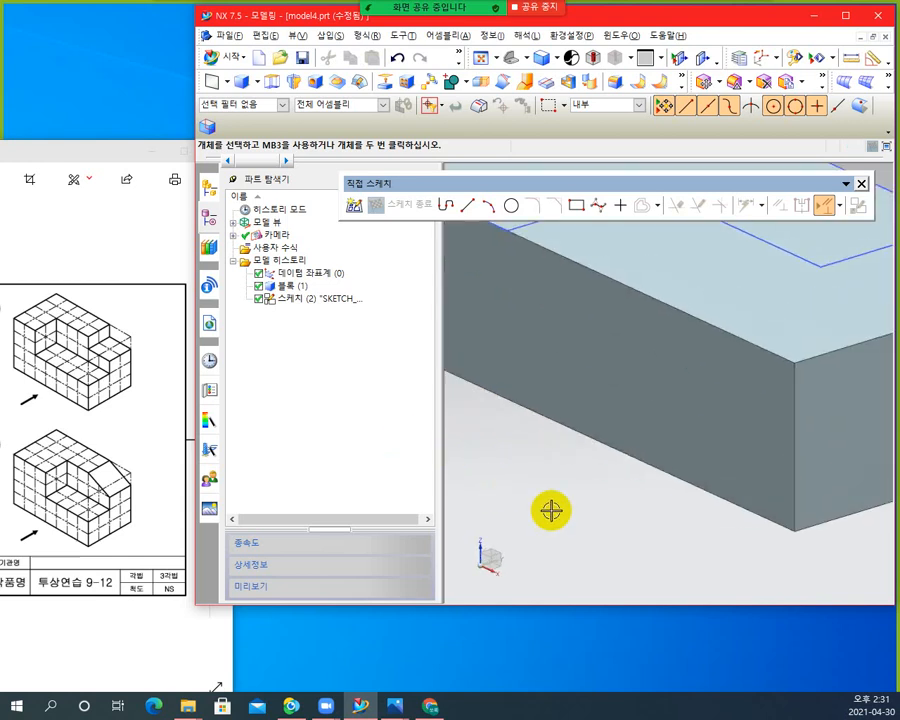
scroll(552, 511, down, 3)
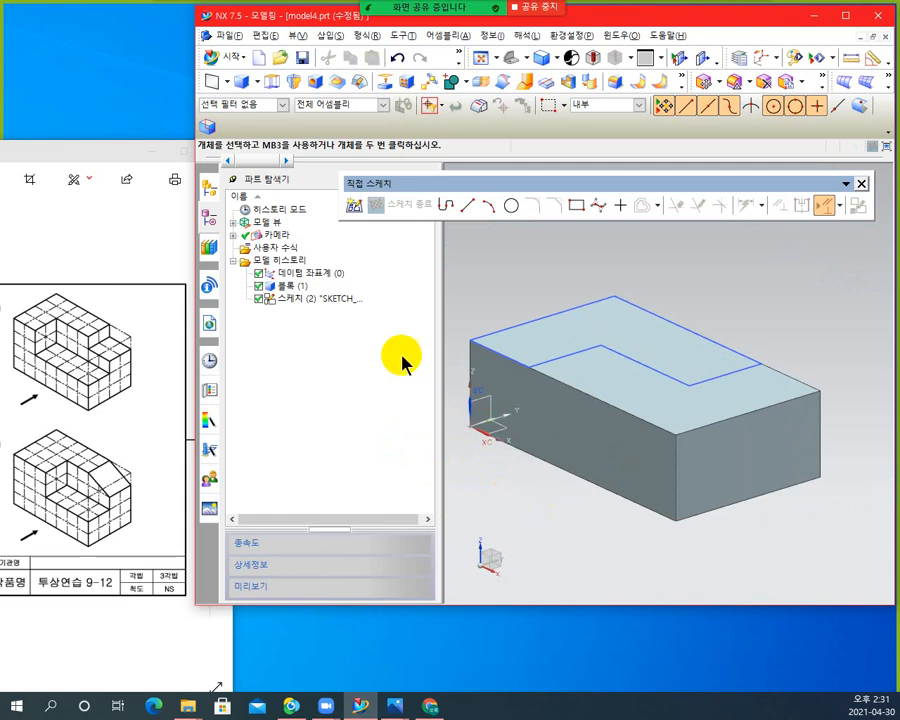
click(274, 92)
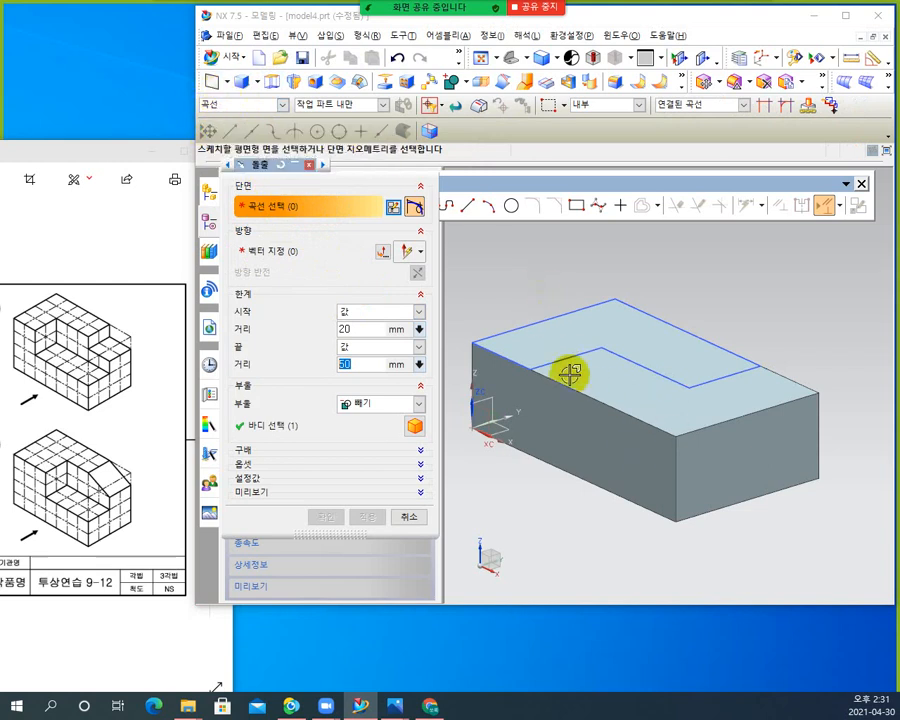
click(530, 317)
scroll(566, 516, down, 4)
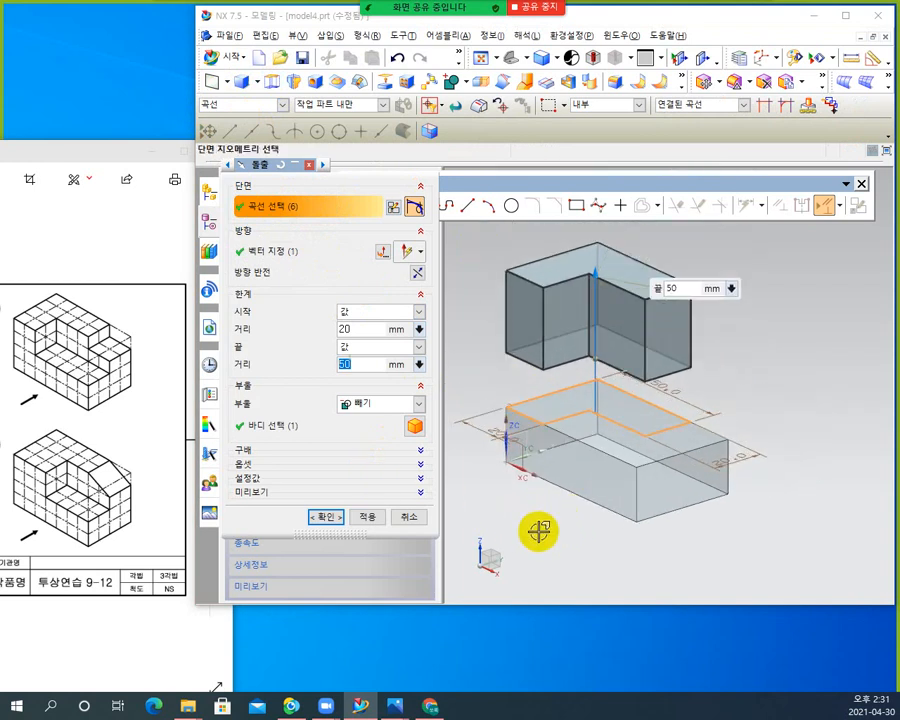
click(367, 328)
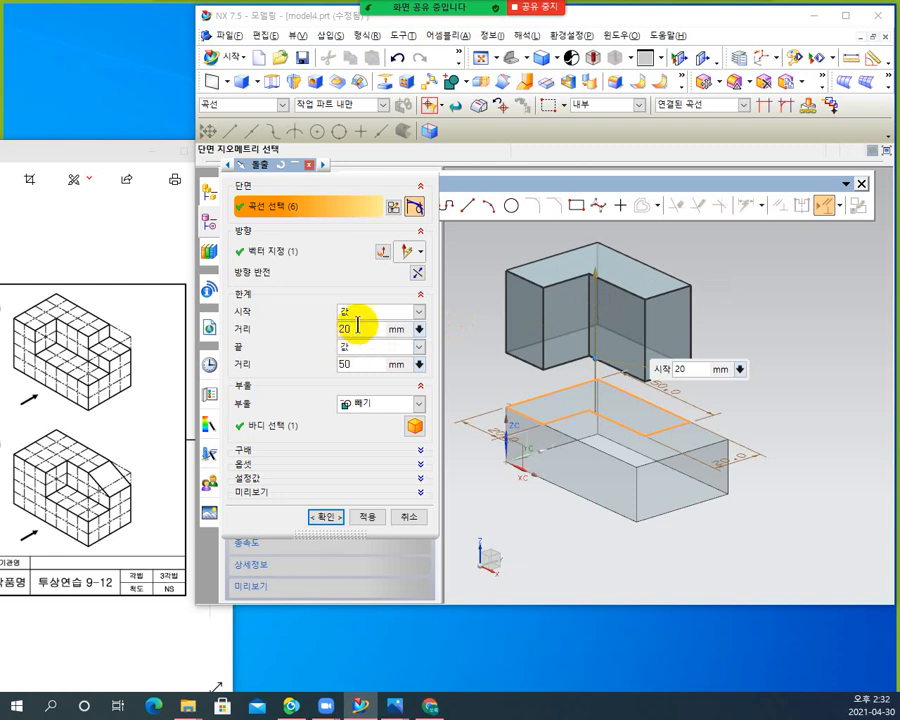
double_click(348, 328)
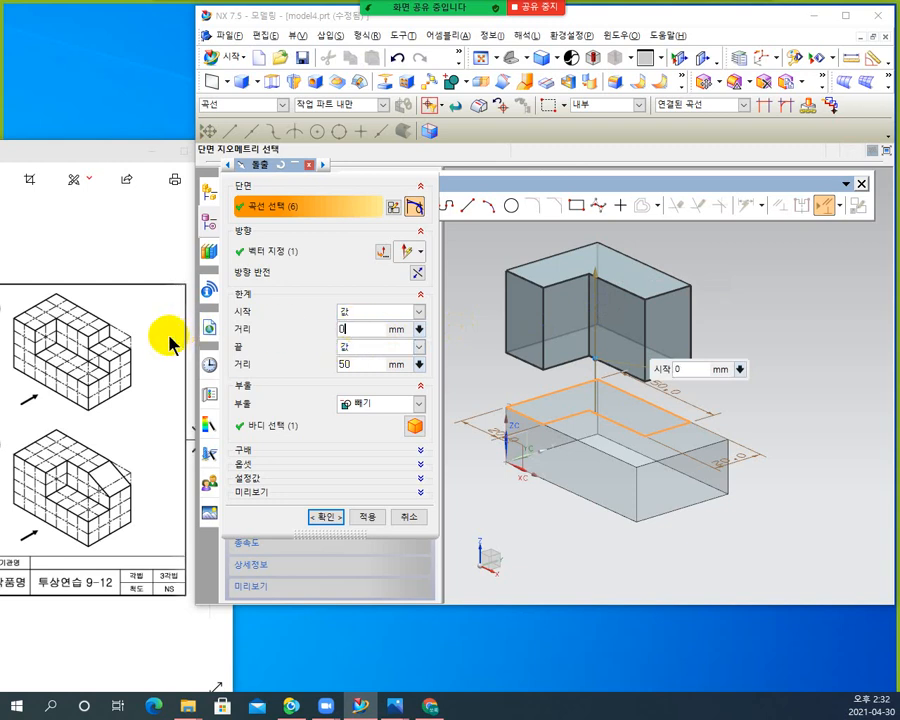
key(Return)
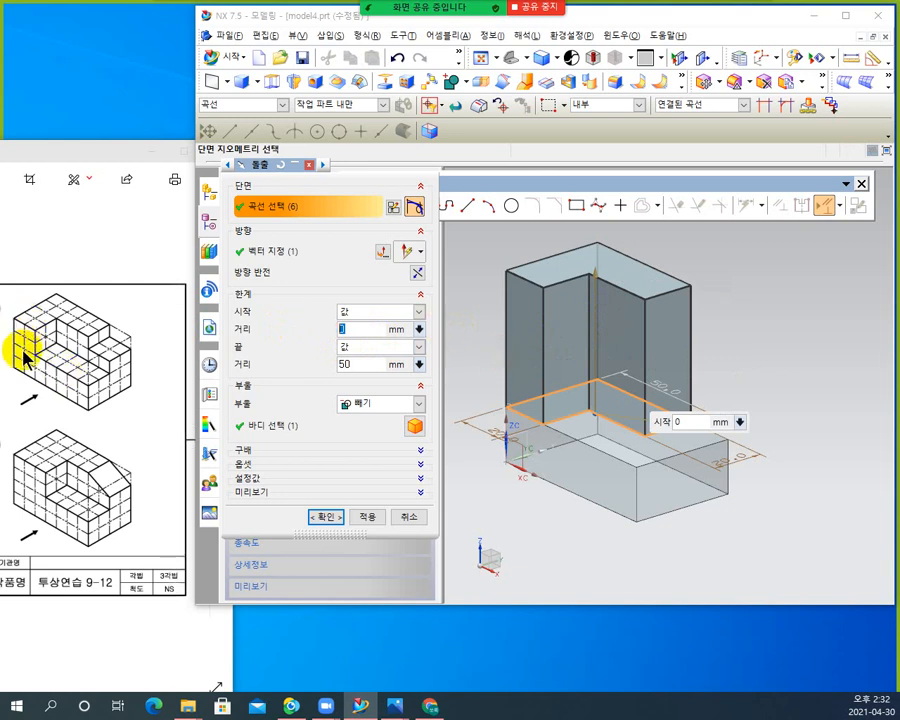
- Set the extrusion's end distance to 20 mm and create it united with the base block
click(372, 365)
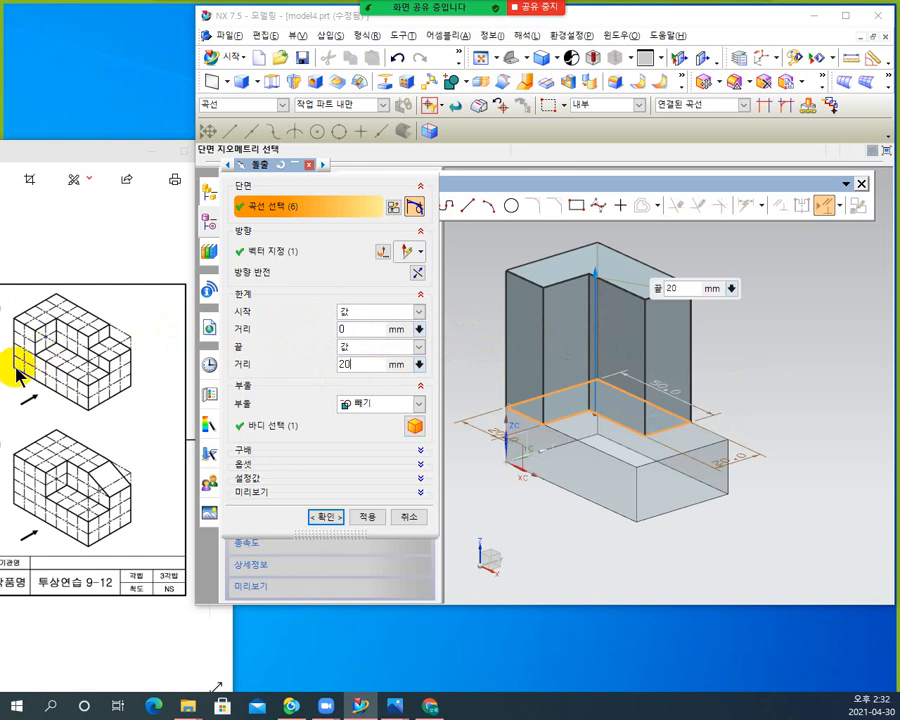
key(Return)
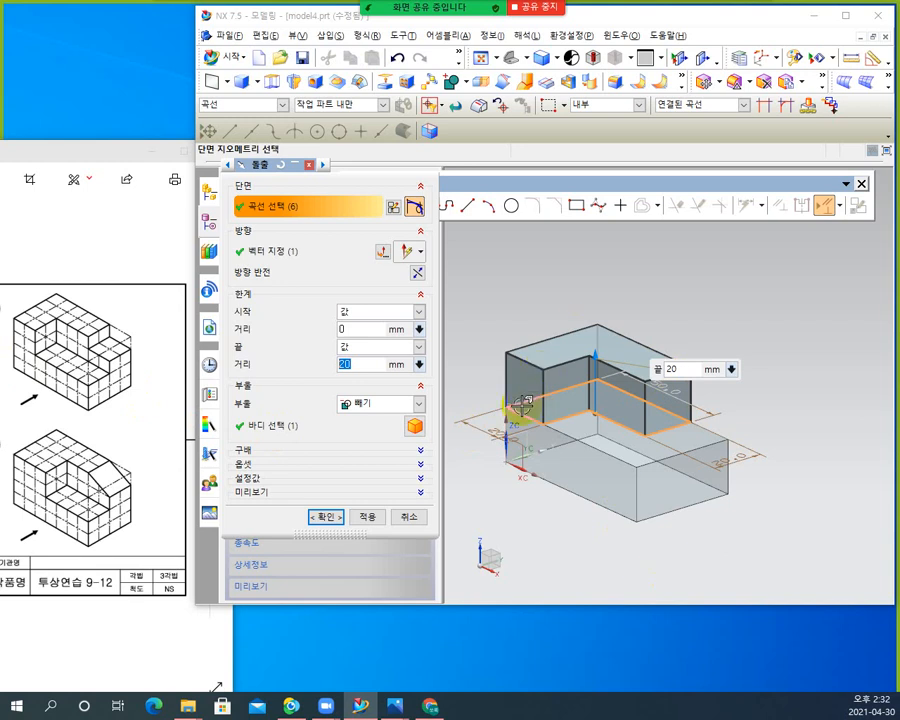
click(420, 404)
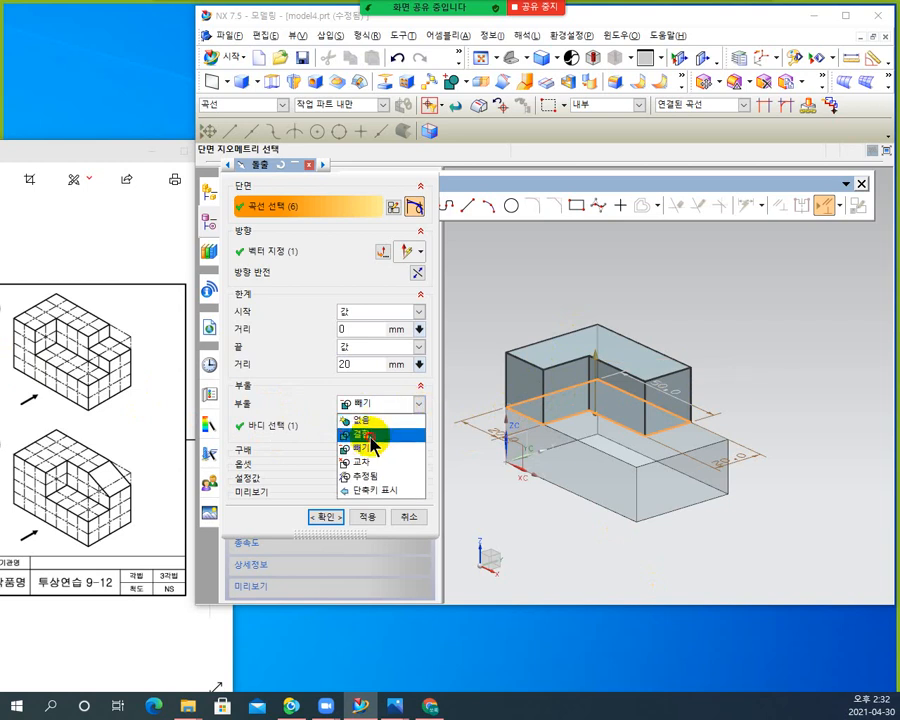
click(368, 436)
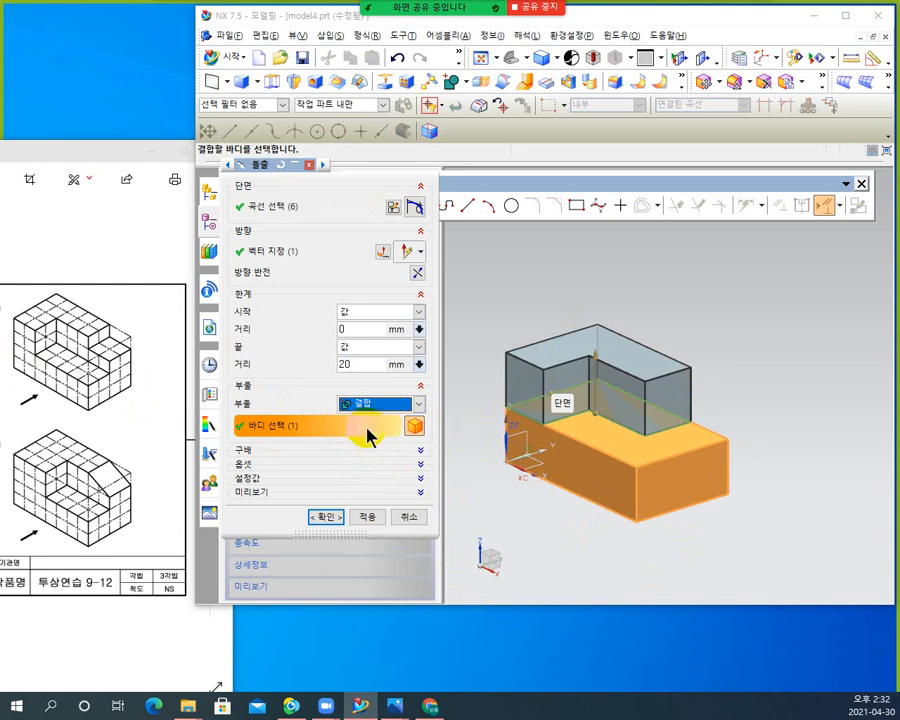
click(326, 517)
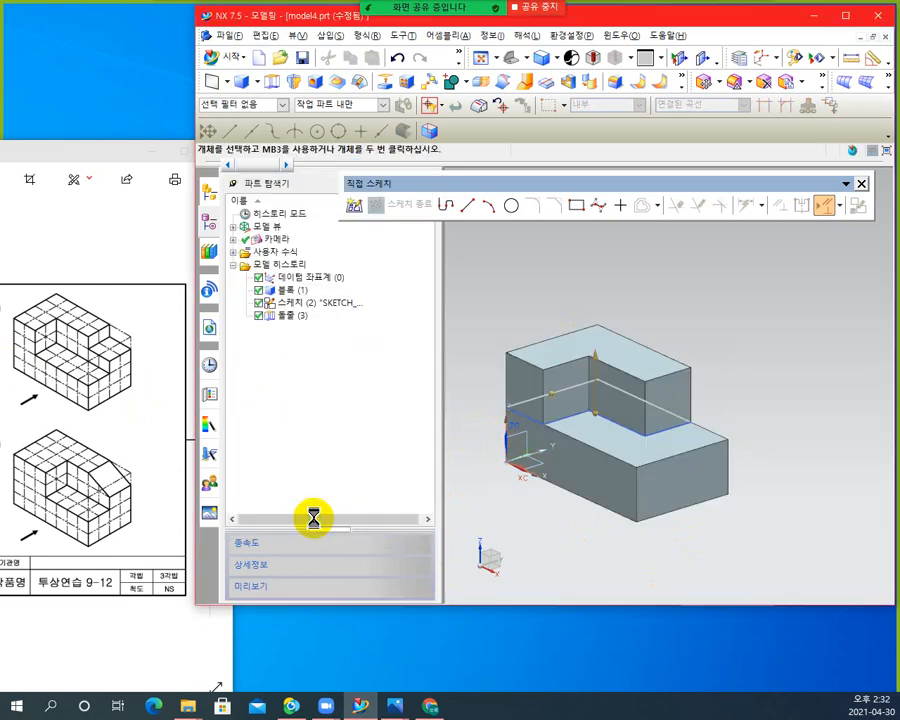
- Begin a new block by origin and edge lengths, with length 20 mm, width 20 mm and height 10 mm
mouse_move(586, 564)
middle_down()
mouse_move(575, 514)
mouse_move(585, 472)
mouse_move(585, 551)
mouse_move(643, 552)
mouse_move(613, 545)
mouse_move(599, 526)
mouse_move(592, 541)
middle_up()
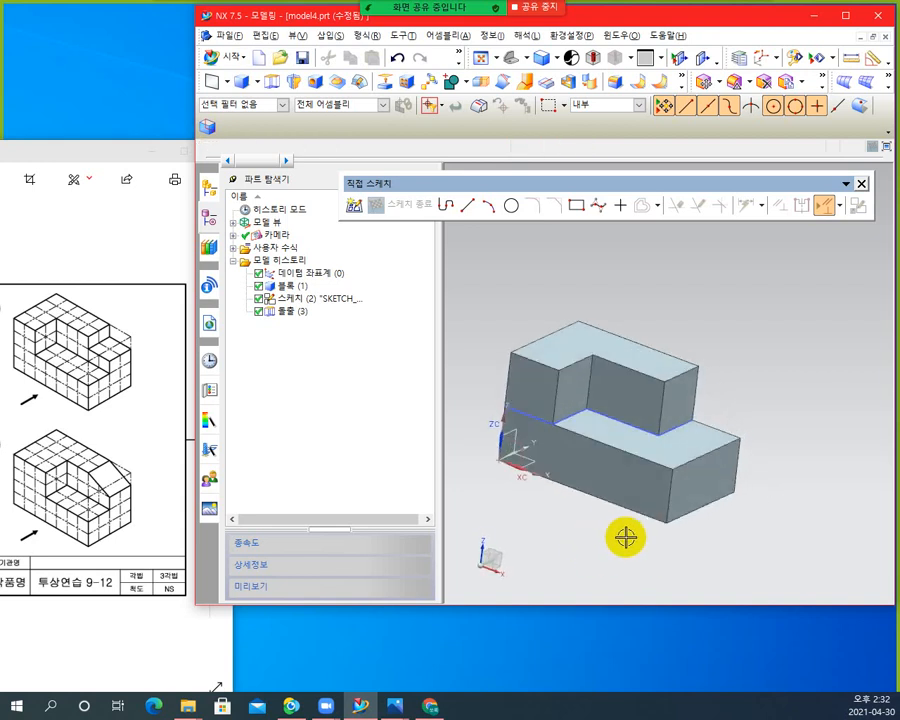
scroll(600, 510, down, 2)
mouse_move(580, 499)
middle_down()
mouse_move(557, 490)
mouse_move(570, 504)
middle_up()
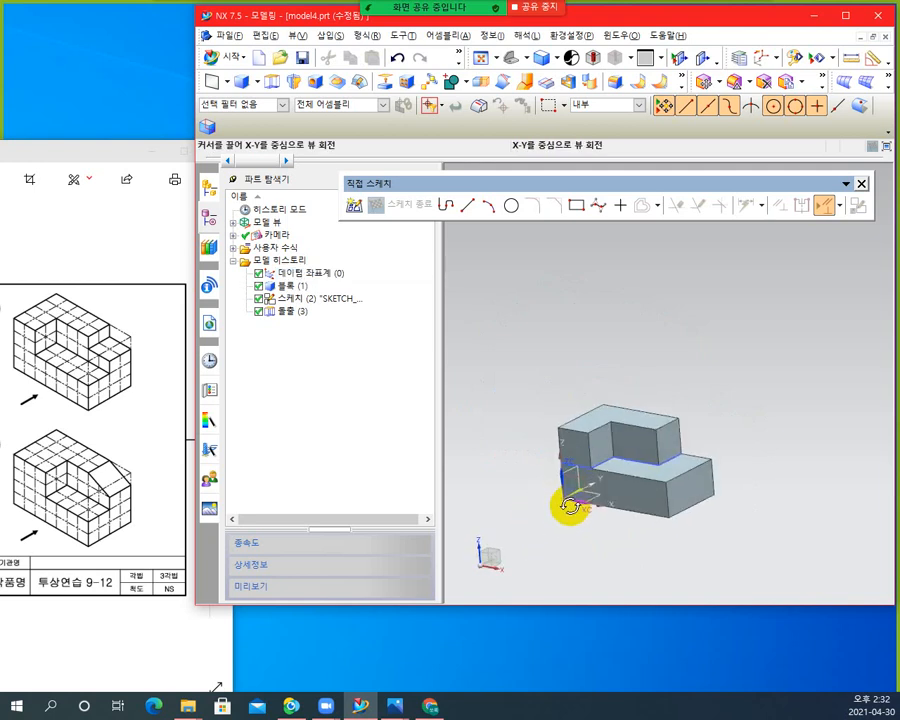
click(243, 87)
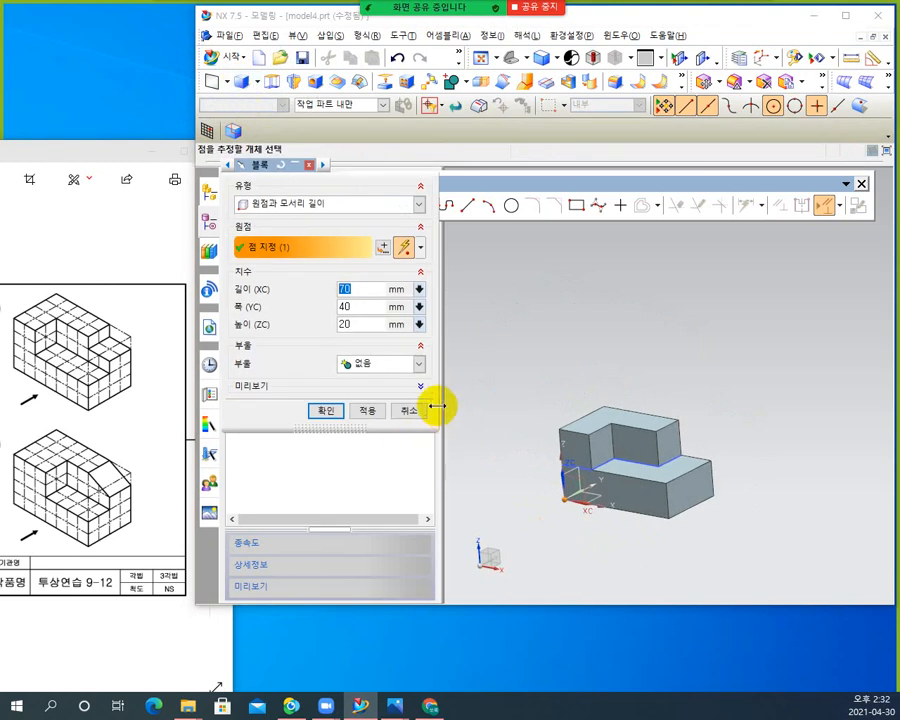
middle_drag(748, 364, 754, 386)
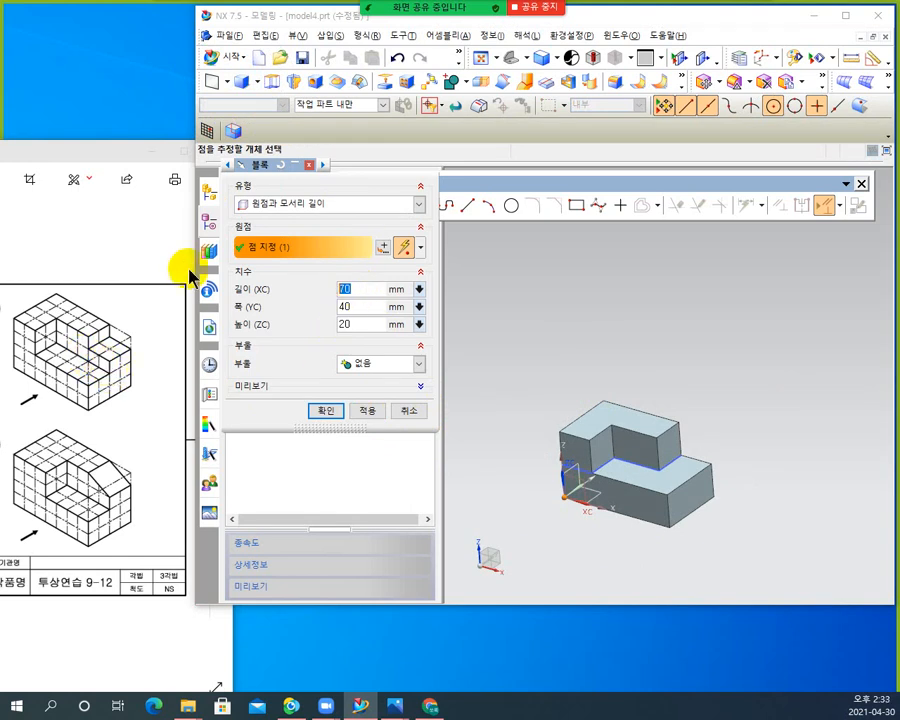
text(0)
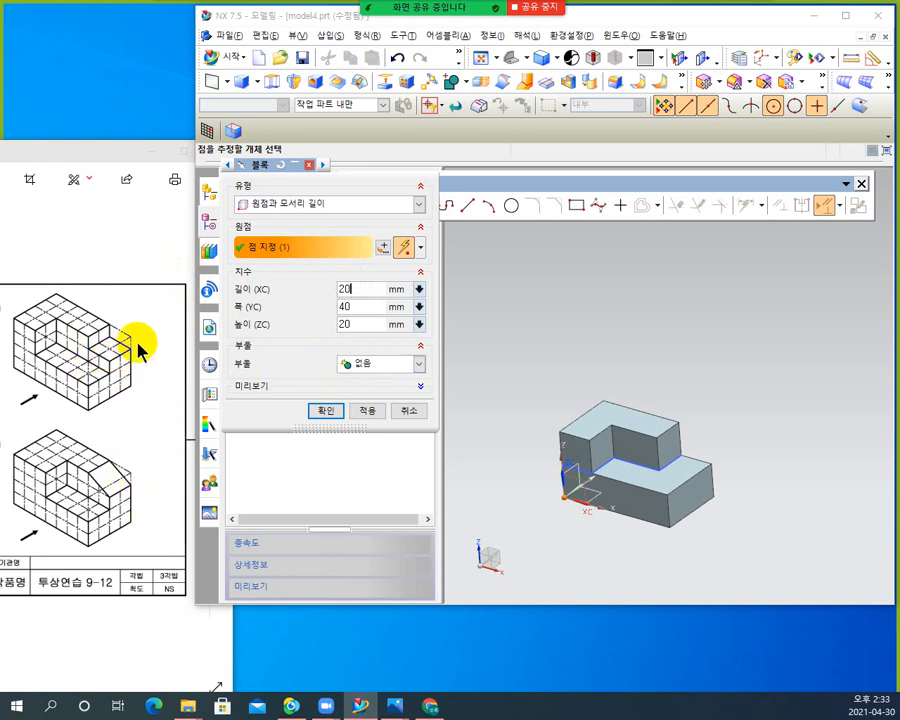
double_click(340, 306)
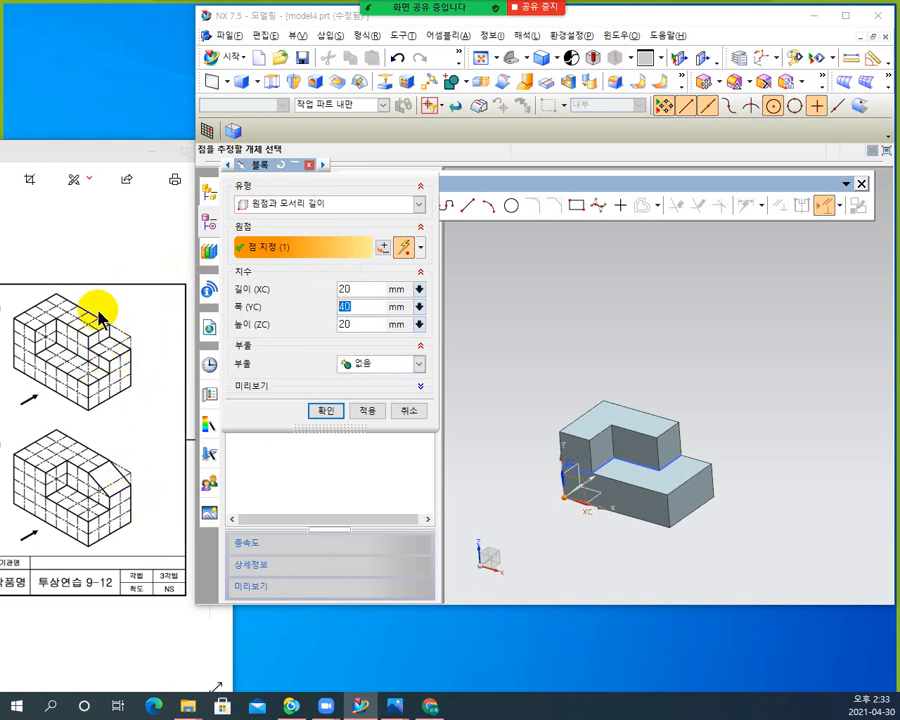
text(20)
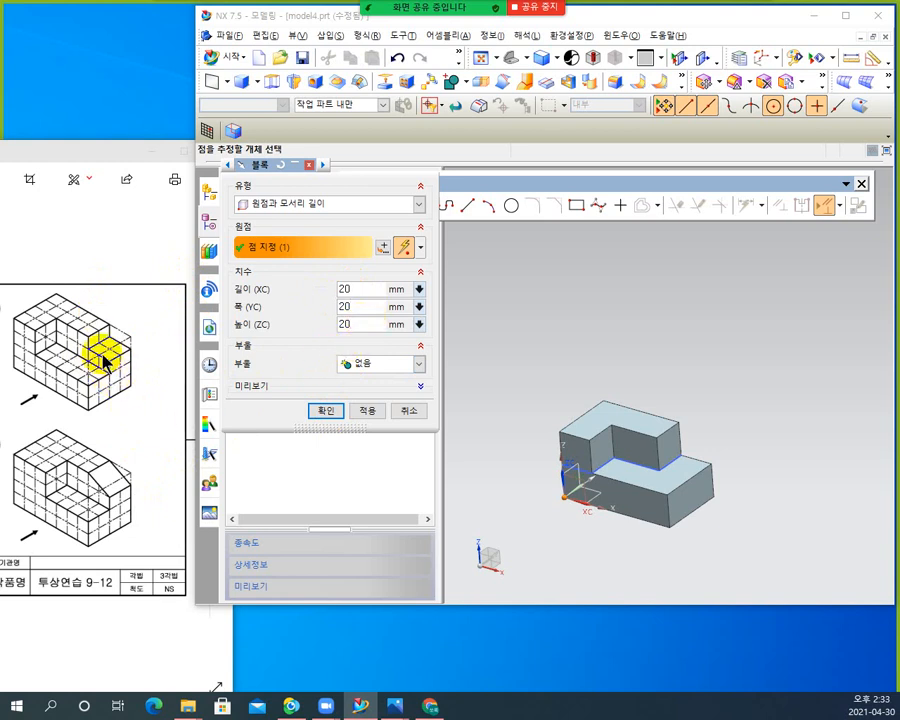
double_click(350, 323)
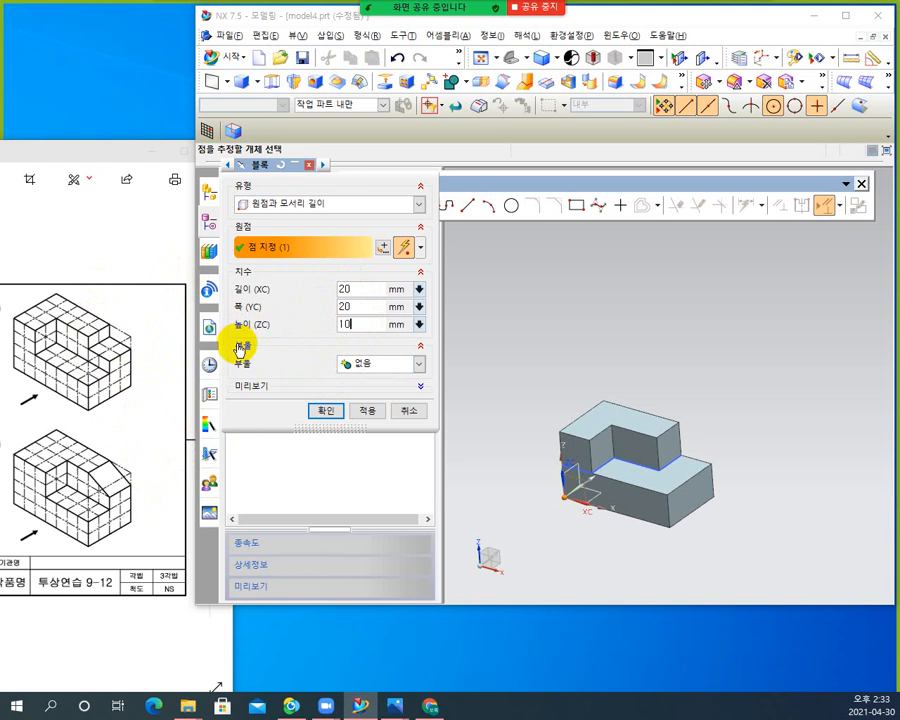
- Try defining the new block's origin by coordinates, with XC 50, YC 20 and ZC 20 mm
click(384, 247)
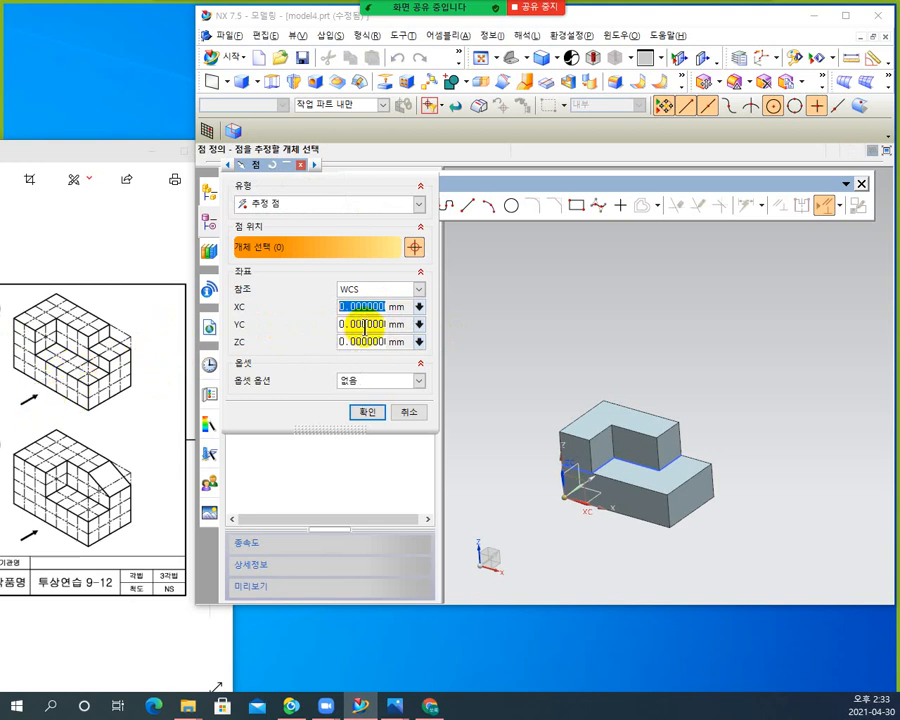
click(366, 324)
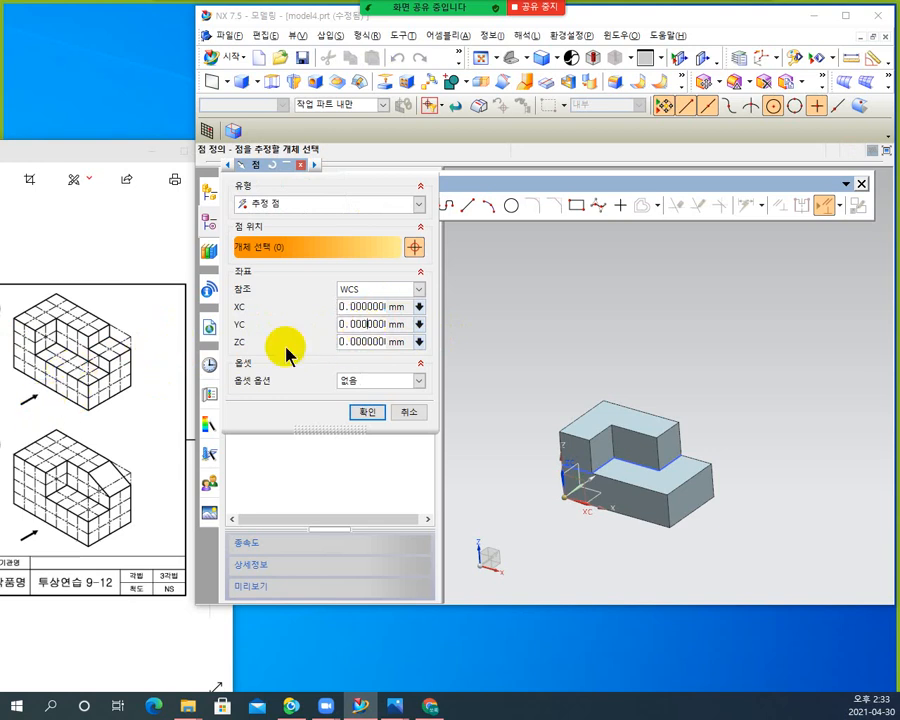
double_click(374, 306)
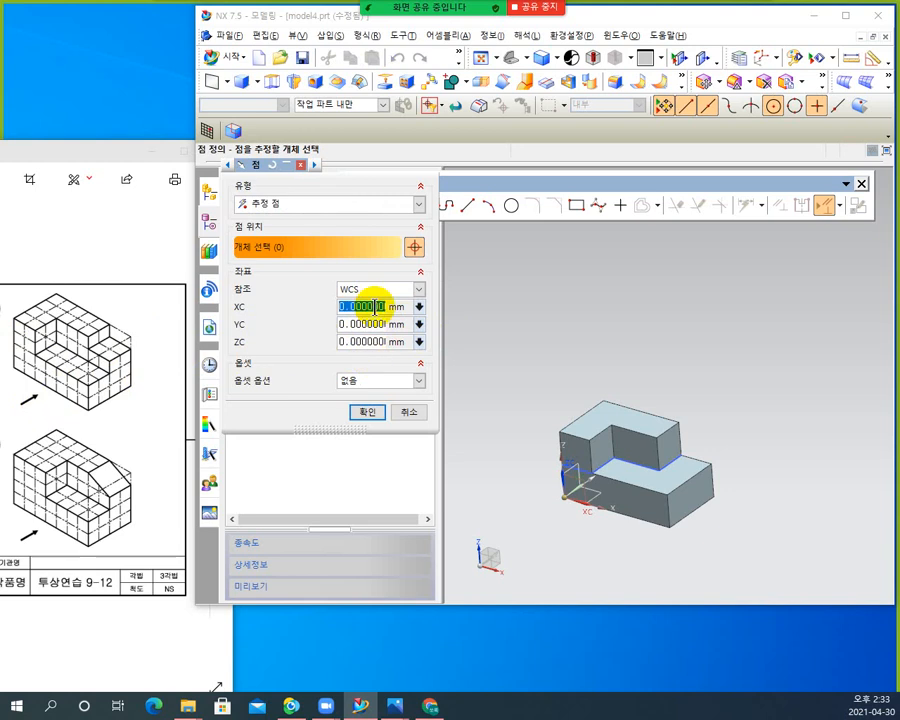
text(50)
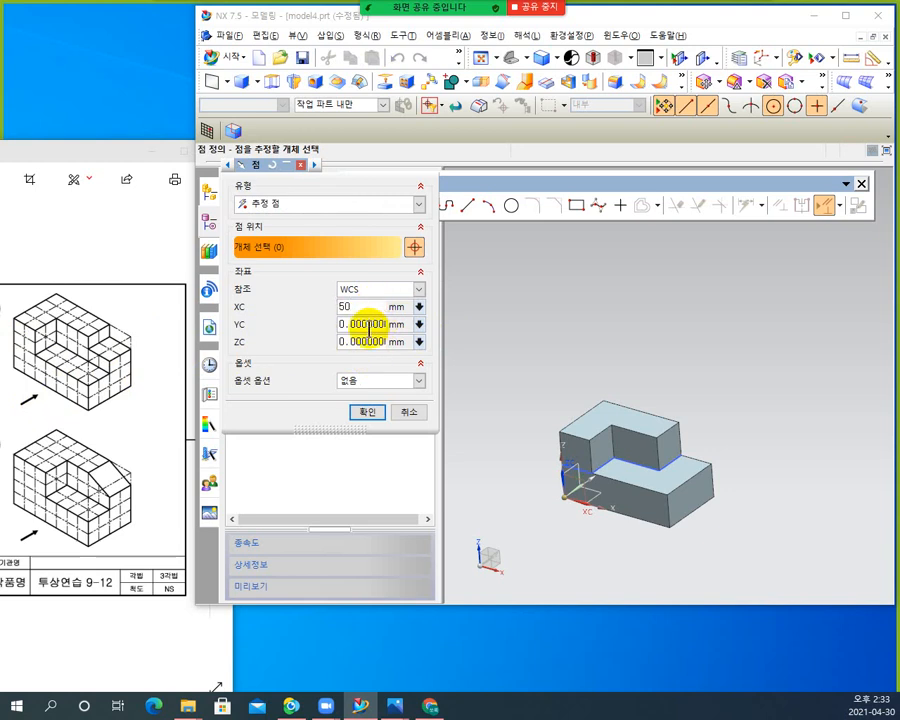
click(368, 325)
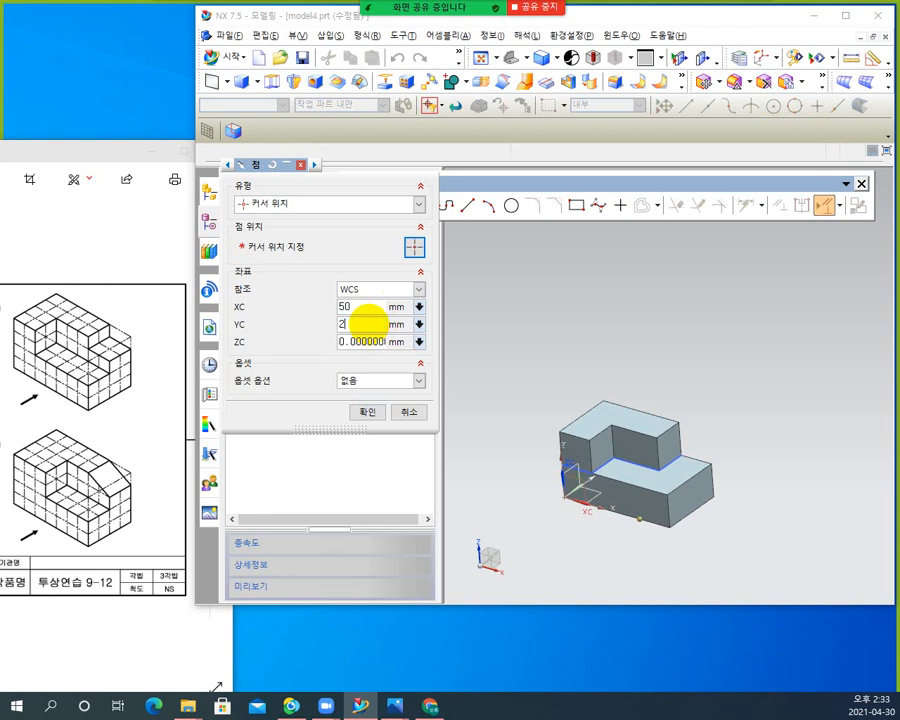
text(20)
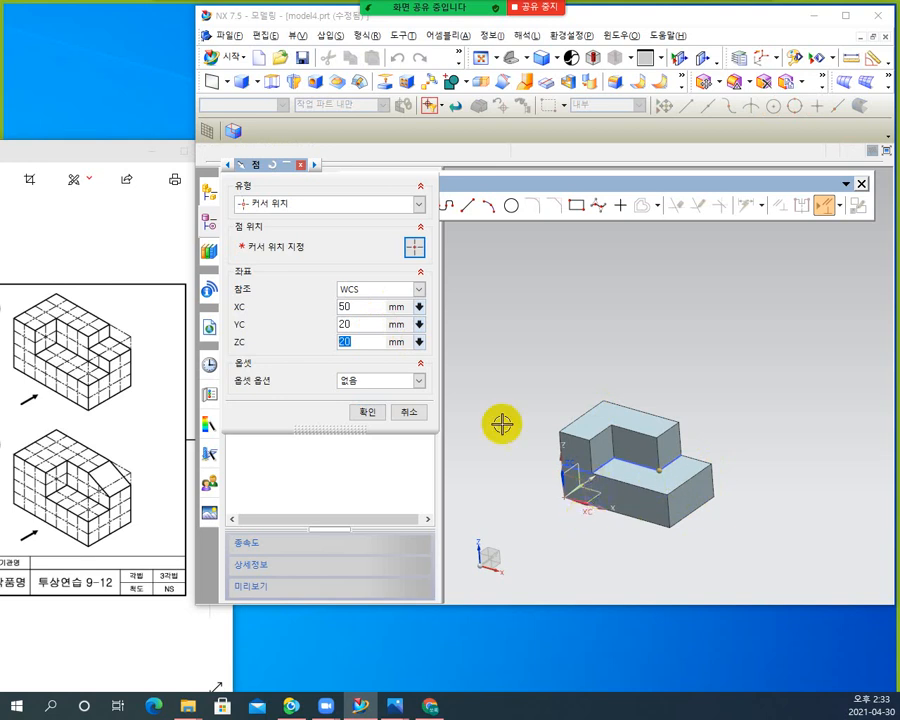
- Reset the origin's XC, YC and ZC coordinates to 0 and cancel the point definition
double_click(346, 307)
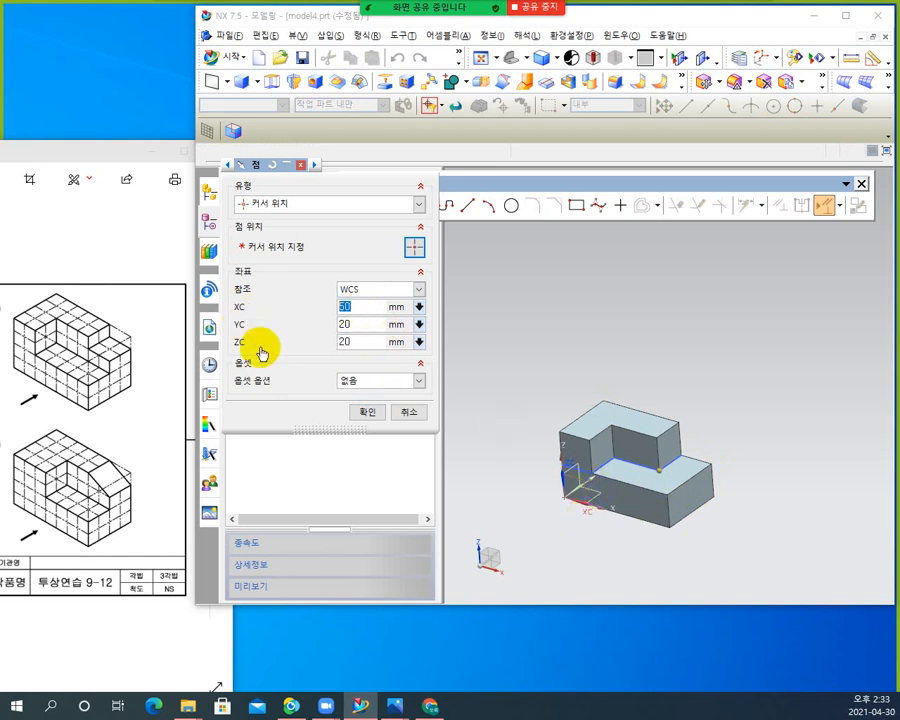
text(0)
double_click(355, 323)
text(0)
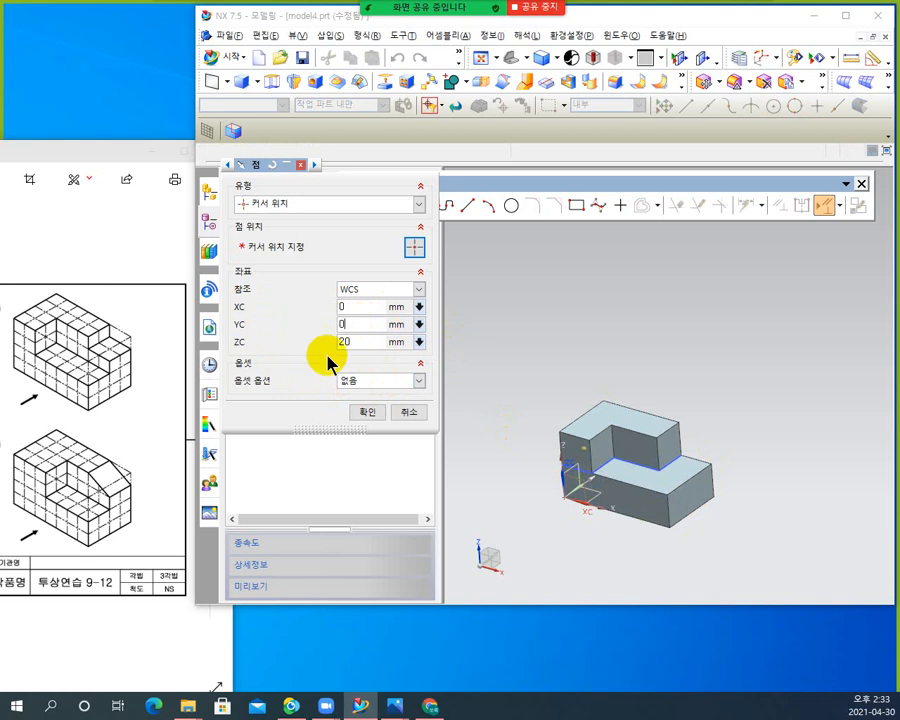
double_click(340, 341)
text(0)
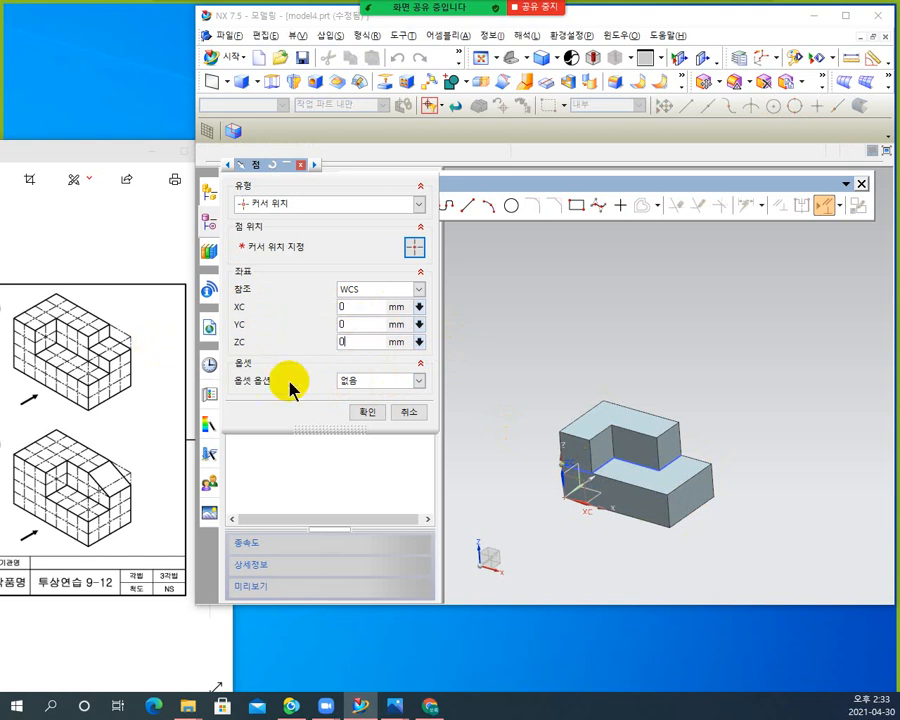
click(361, 306)
click(407, 418)
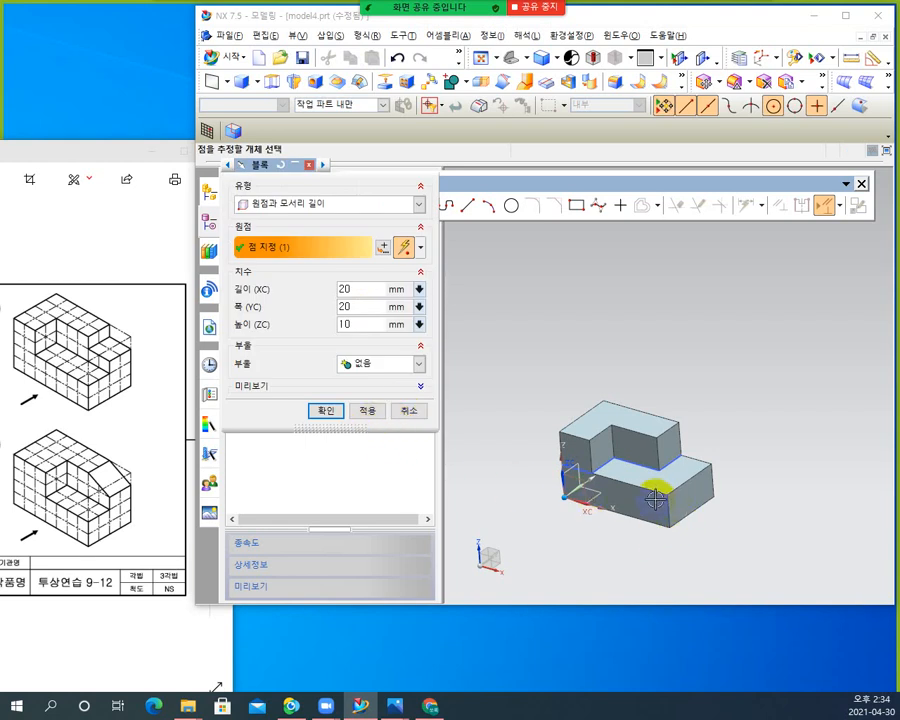
- Place the new block's origin with Inferred Point on the lower front corner at the 50 mm end of the raised L
scroll(654, 480, up, 3)
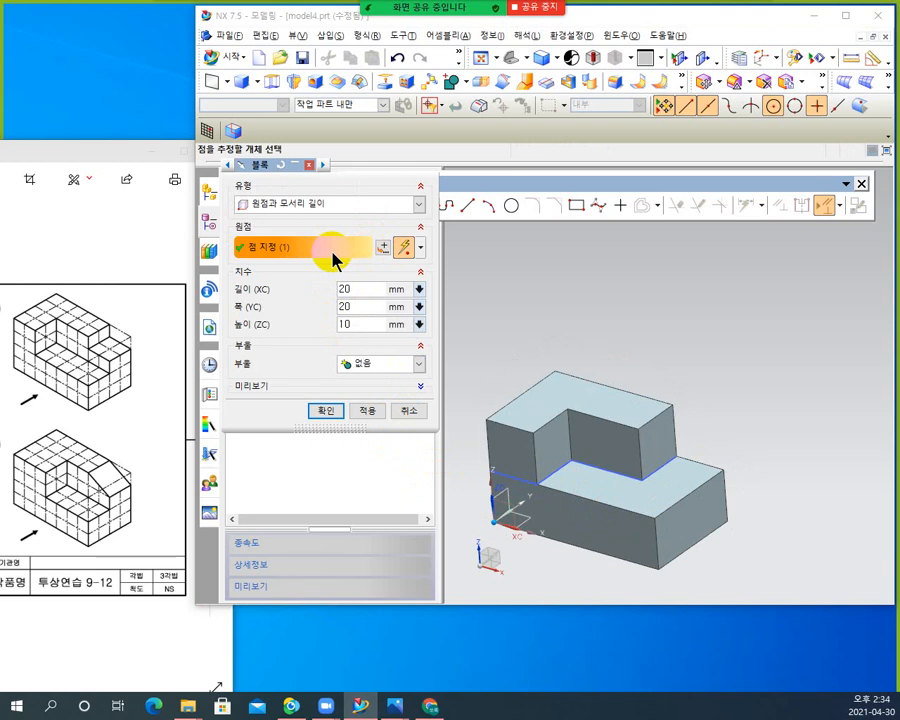
click(422, 255)
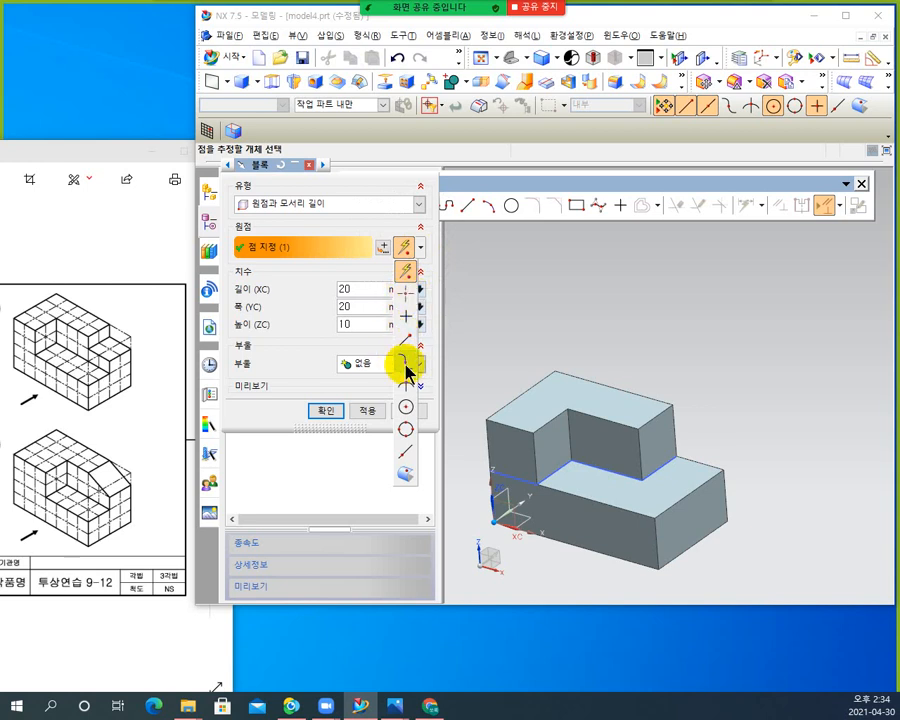
click(405, 250)
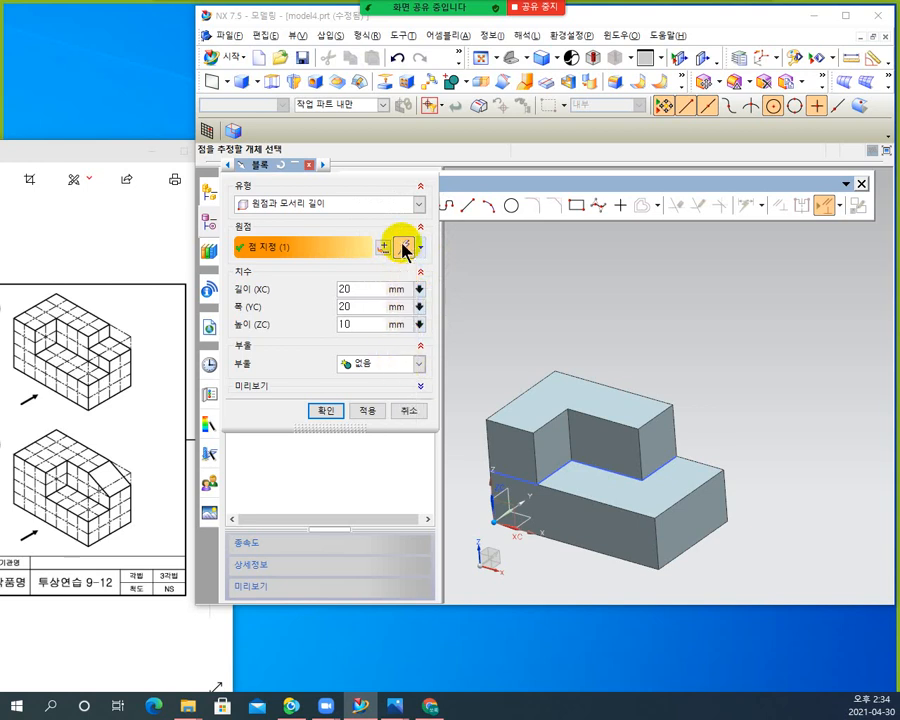
click(645, 481)
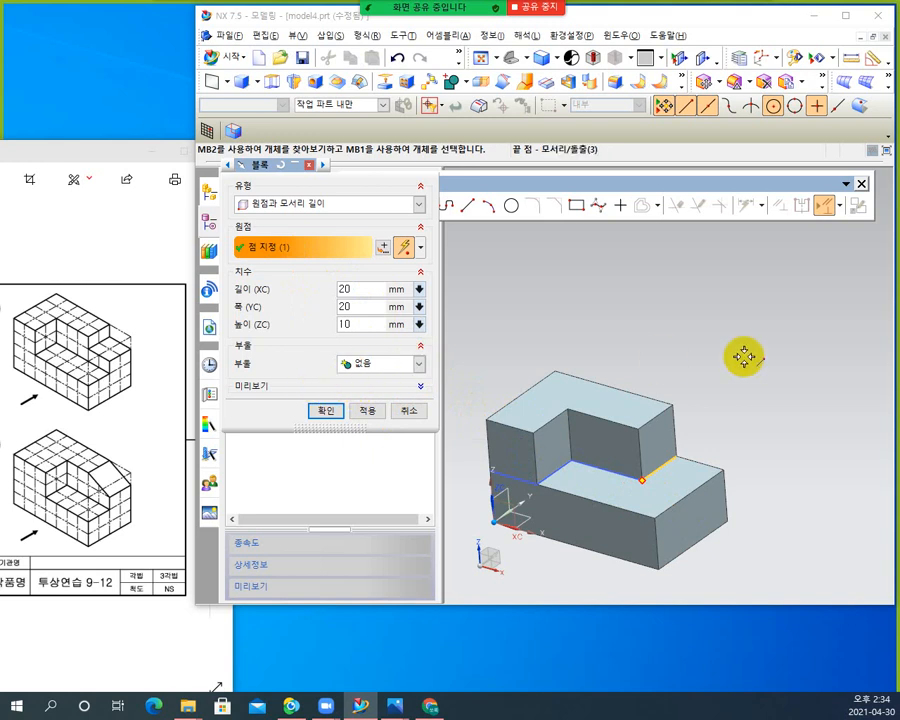
click(641, 486)
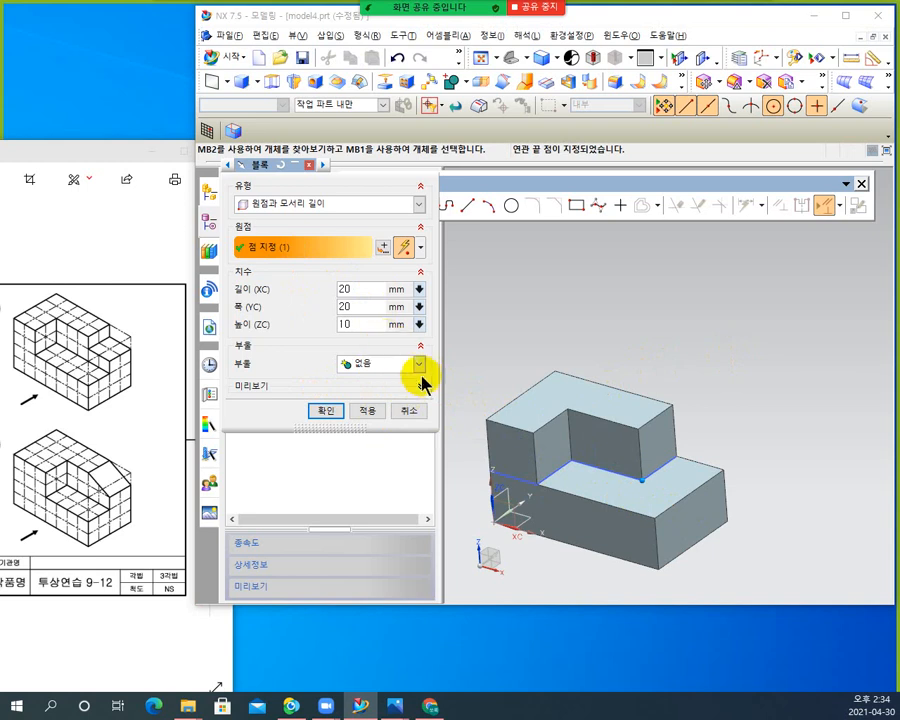
- Set the new block's Boolean to Unite with the existing body and create the block
click(420, 364)
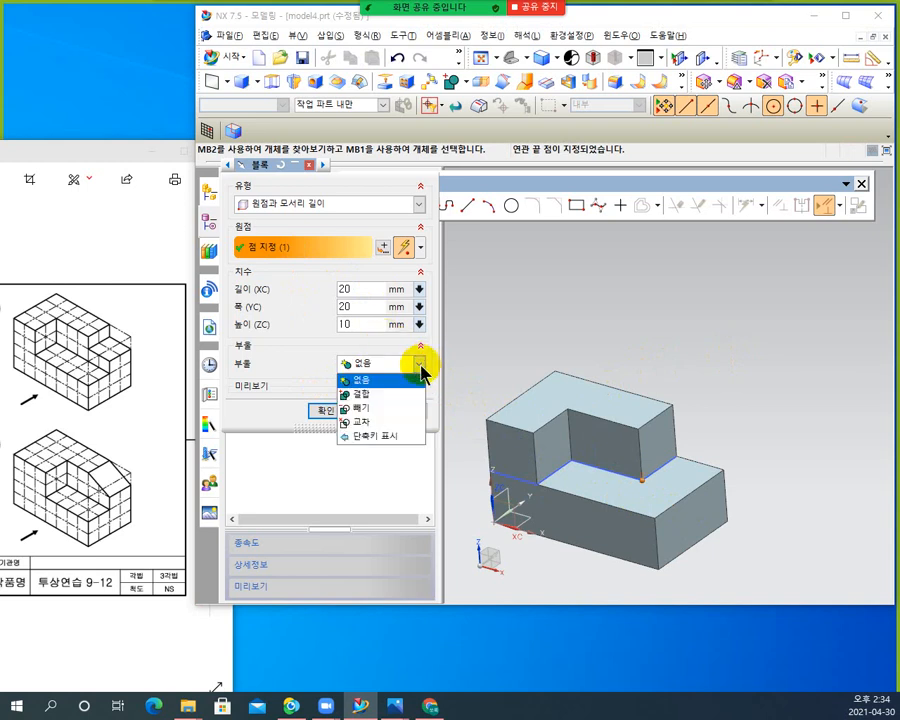
click(364, 395)
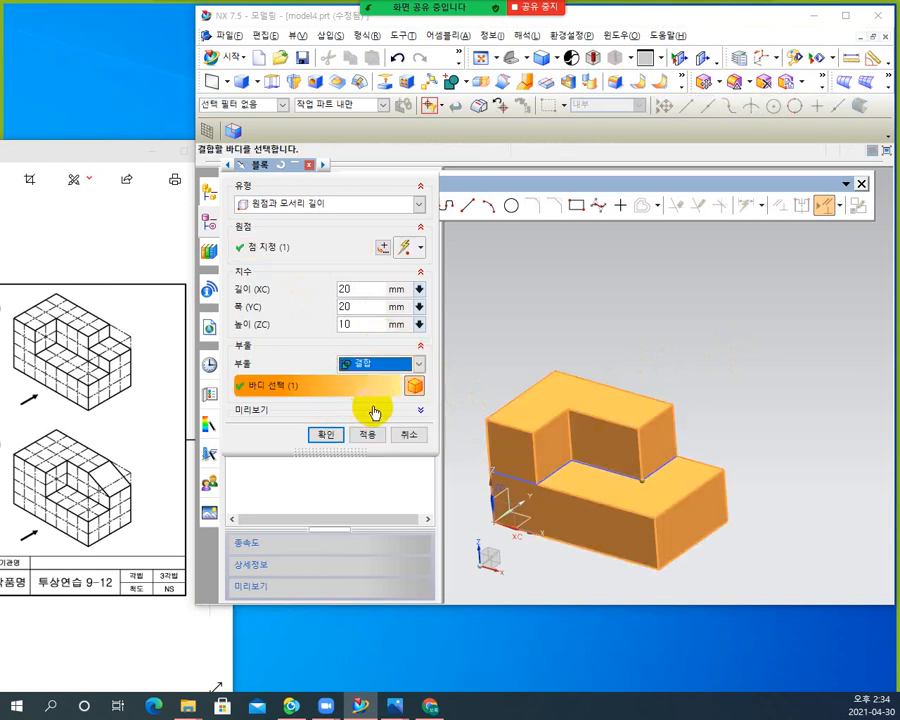
click(326, 442)
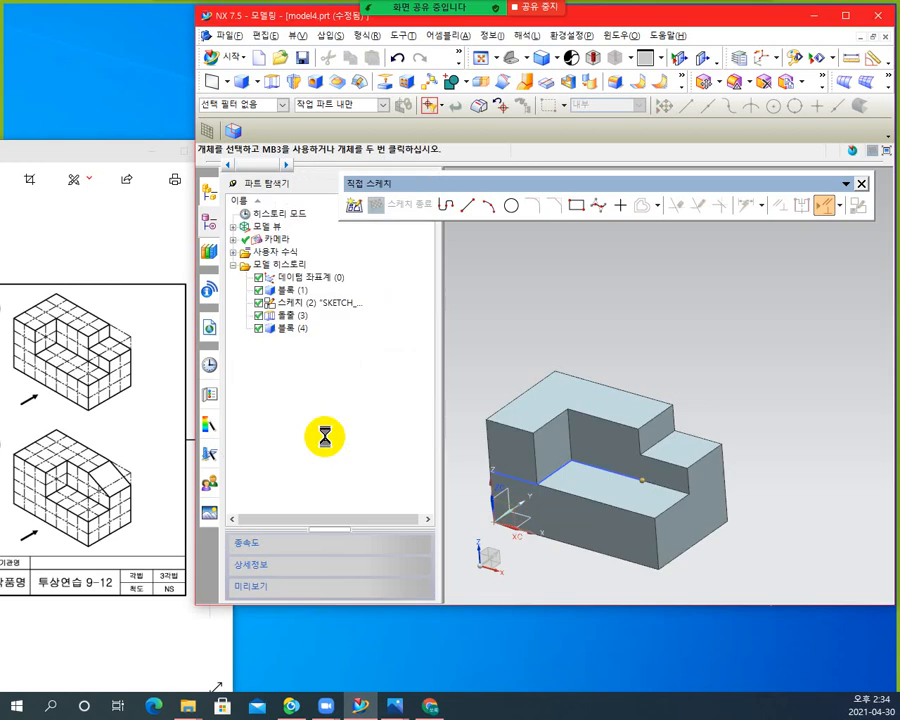
scroll(486, 474, down, 2)
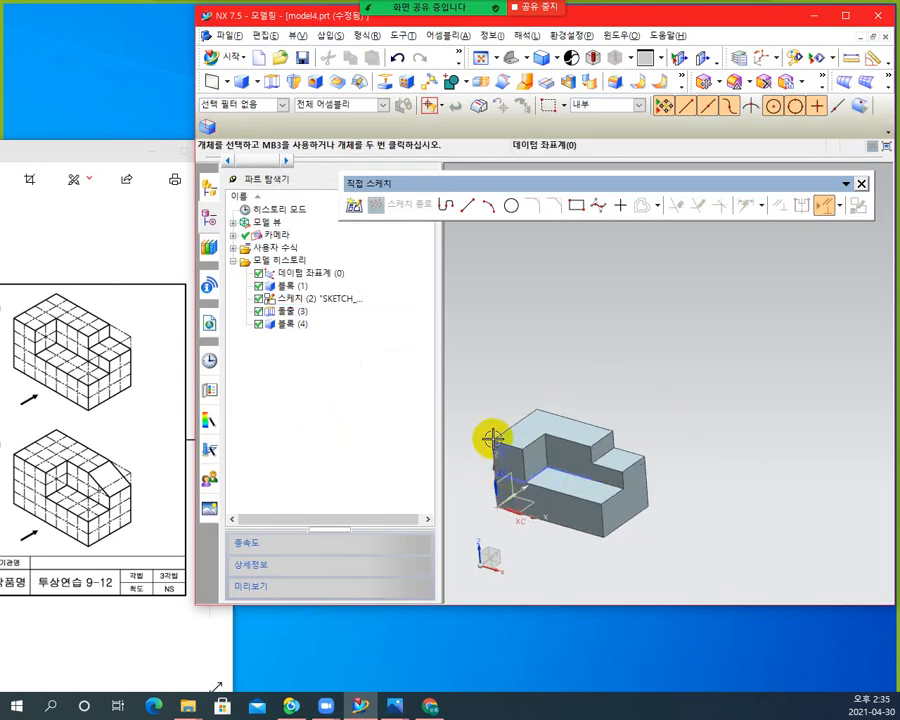